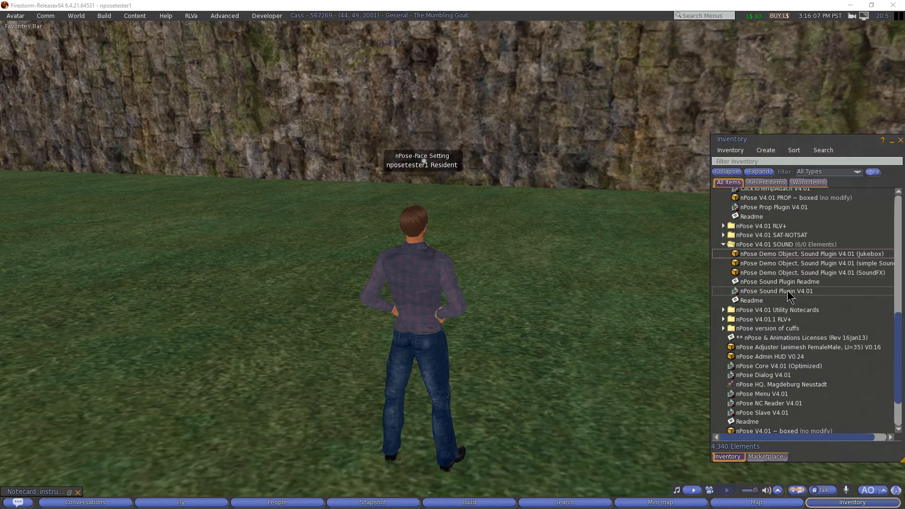
- Look over the SoundFX, Jukebox and simple SoundFX demo objects, then list Recent Items
click(795, 272)
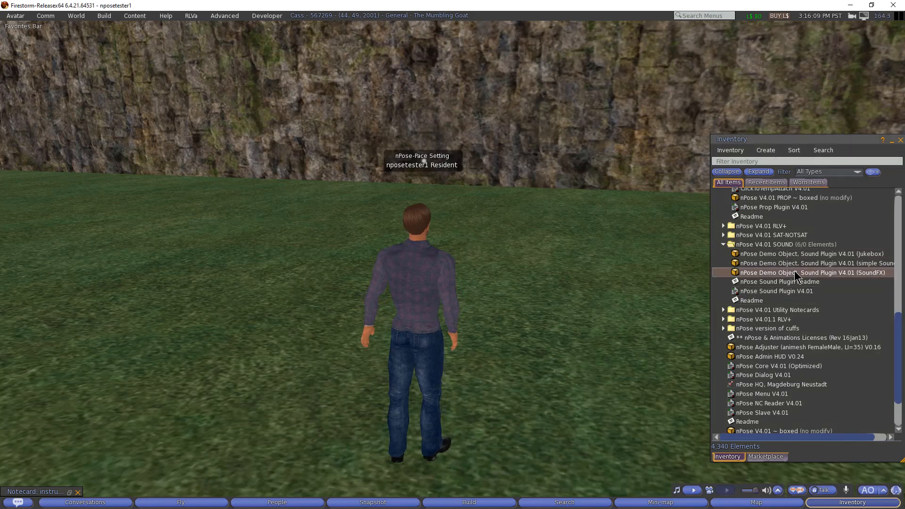
click(793, 254)
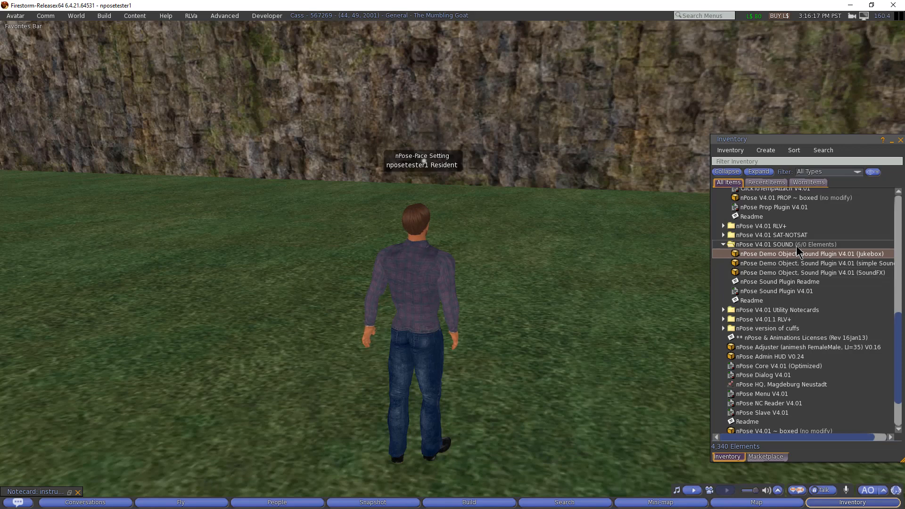
click(802, 271)
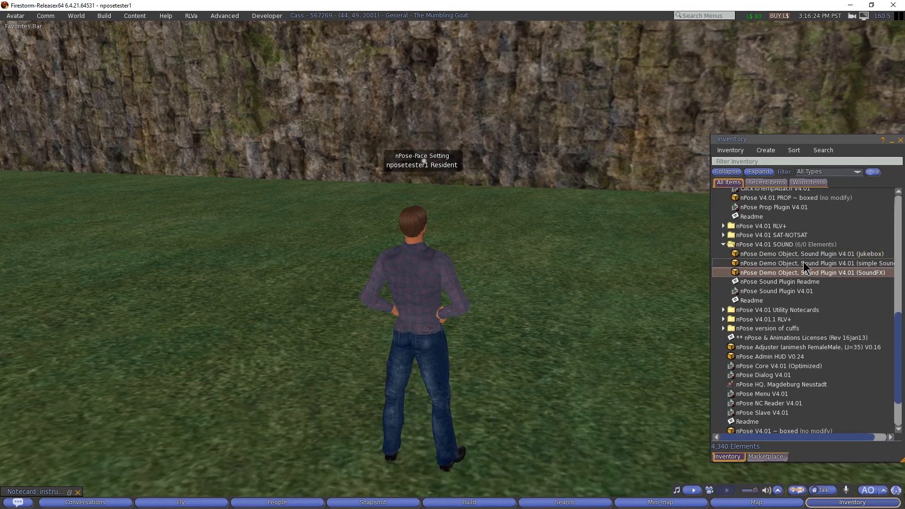
click(804, 262)
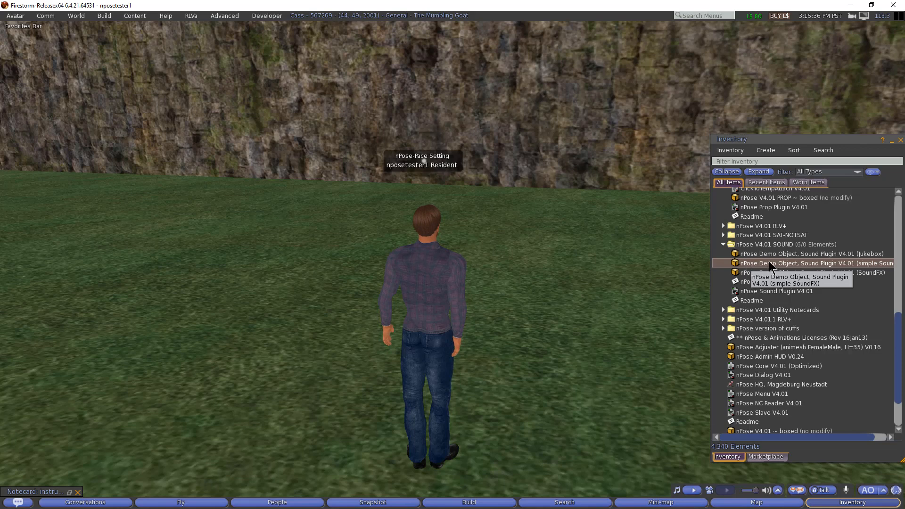
click(784, 254)
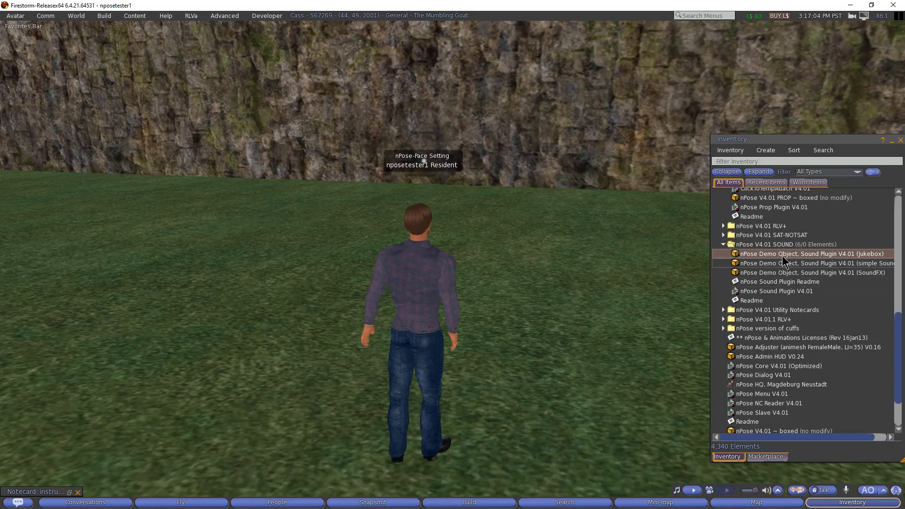
click(767, 182)
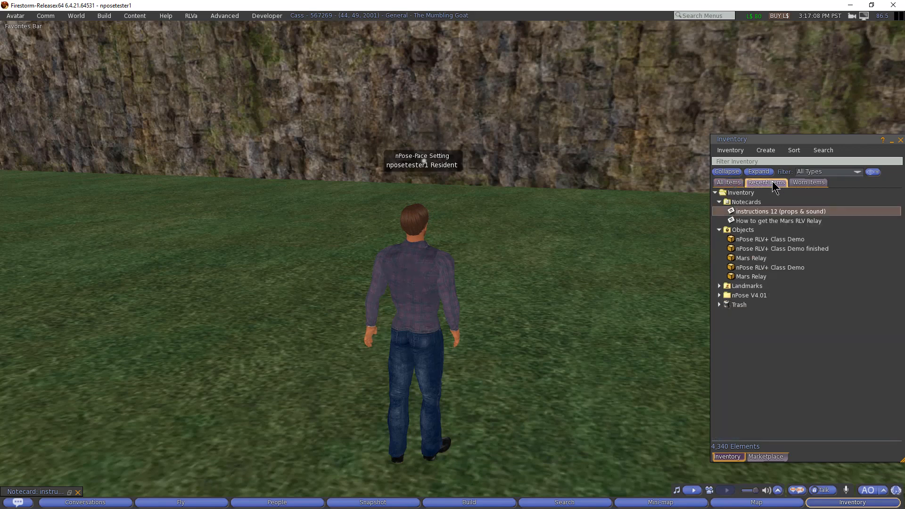
- Open 'instructions 12 (props & sound)' and highlight its opening line and the 10 meters rez limit
double_click(757, 213)
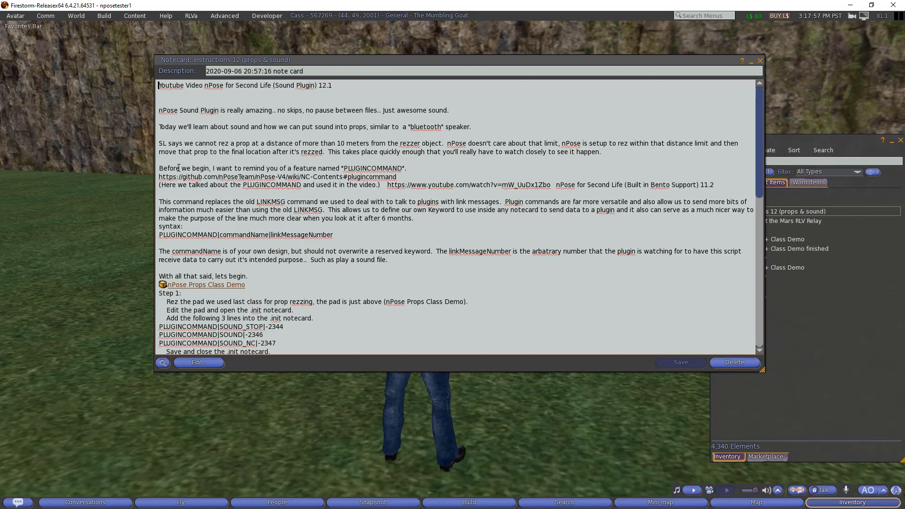
drag(157, 110, 275, 112)
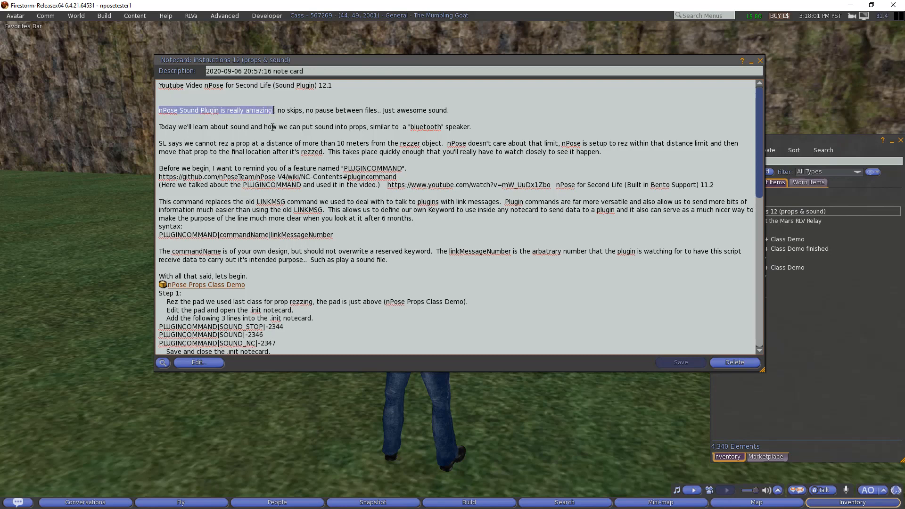
click(287, 112)
key(shift+End)
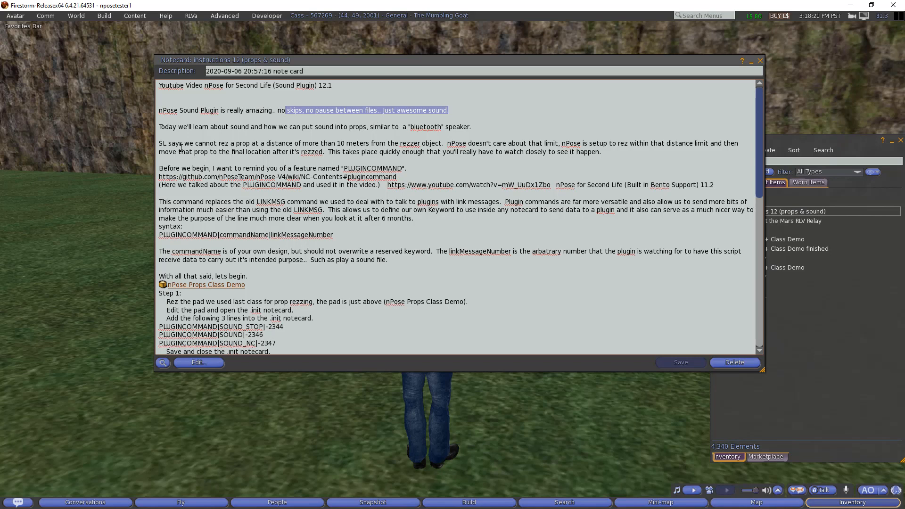
drag(160, 144, 610, 148)
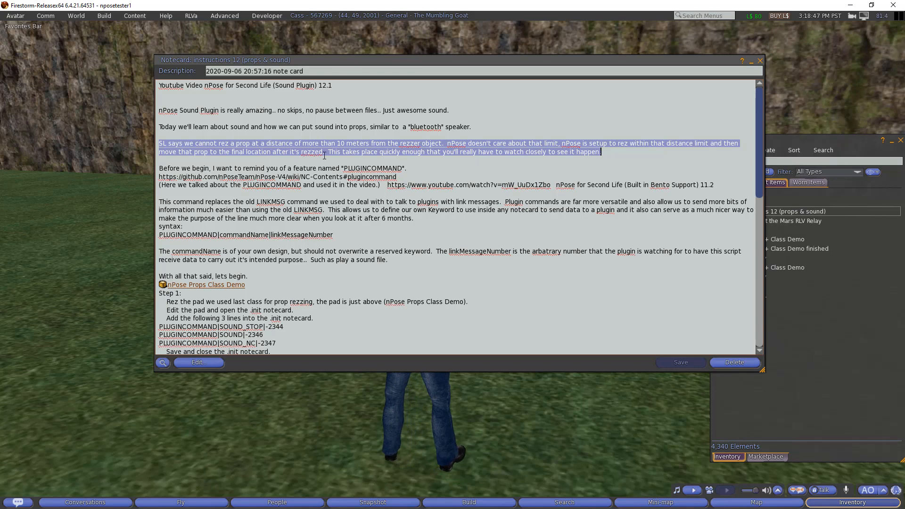
drag(336, 144, 369, 142)
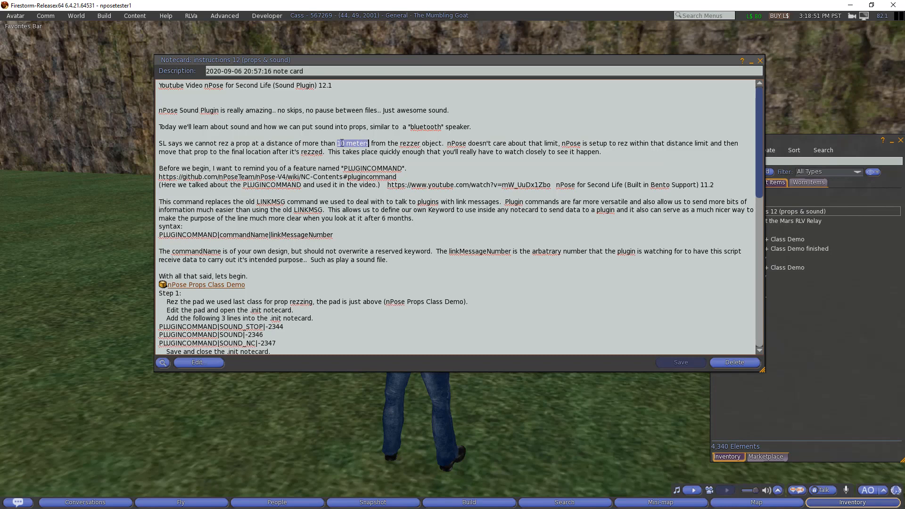
click(326, 152)
drag(327, 151, 400, 152)
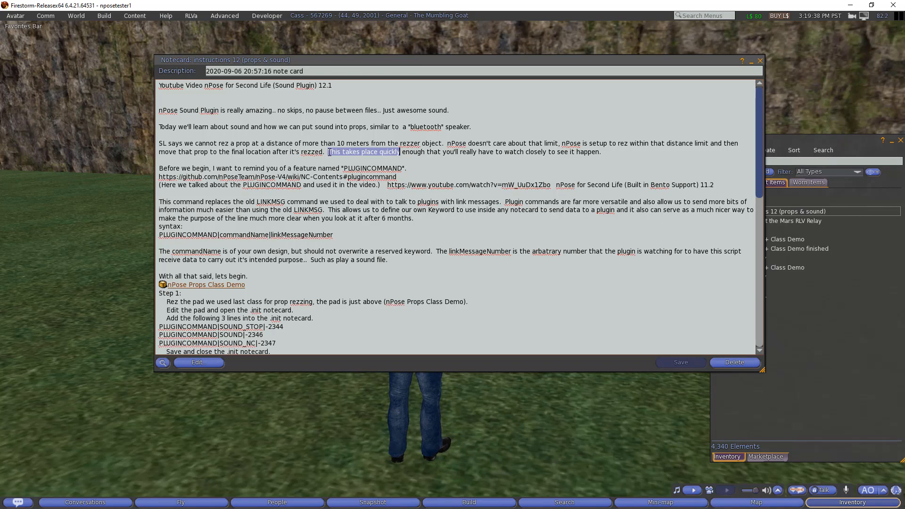
drag(329, 152, 620, 157)
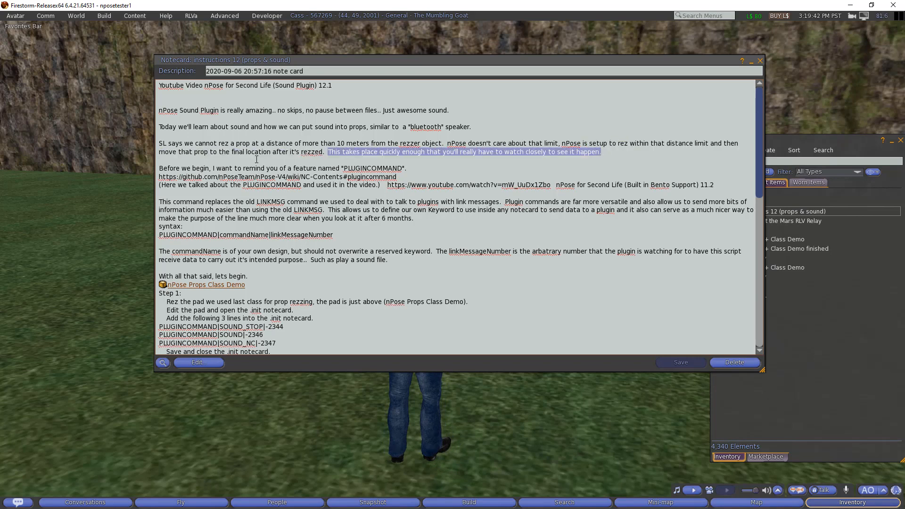
click(159, 160)
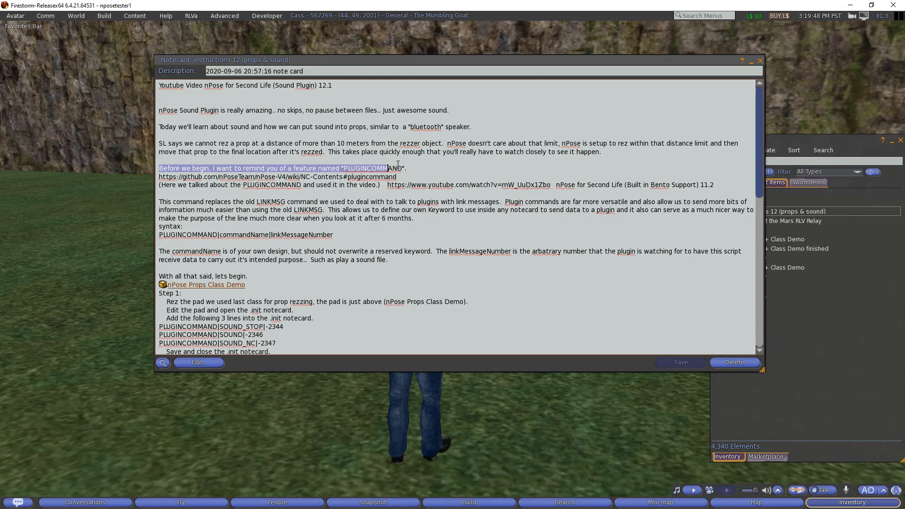
double_click(377, 168)
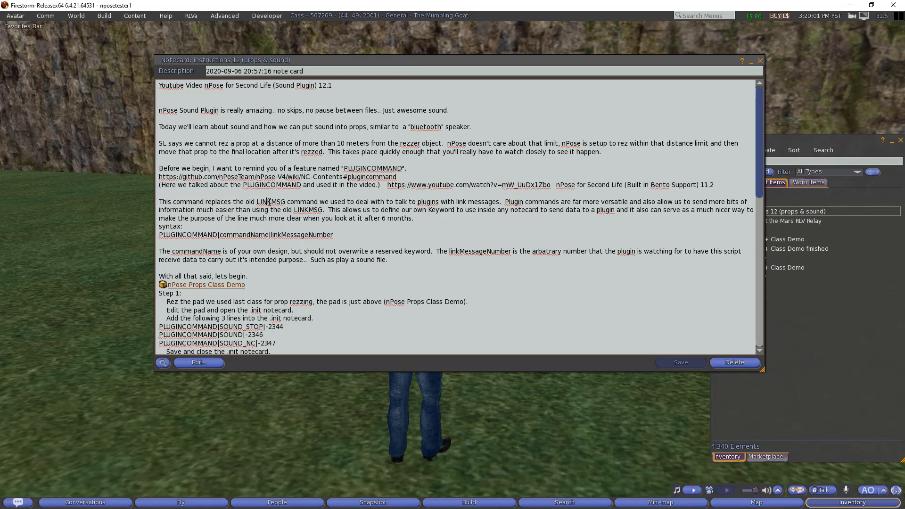
double_click(275, 201)
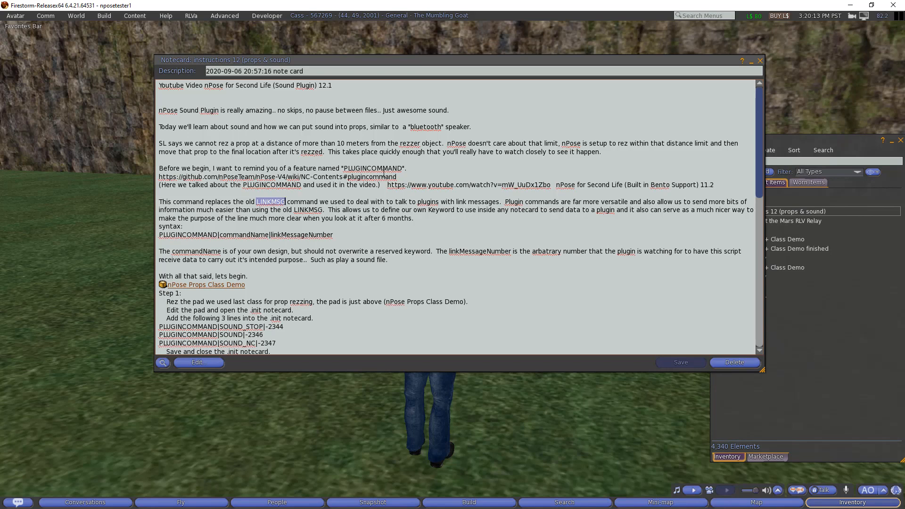
double_click(377, 168)
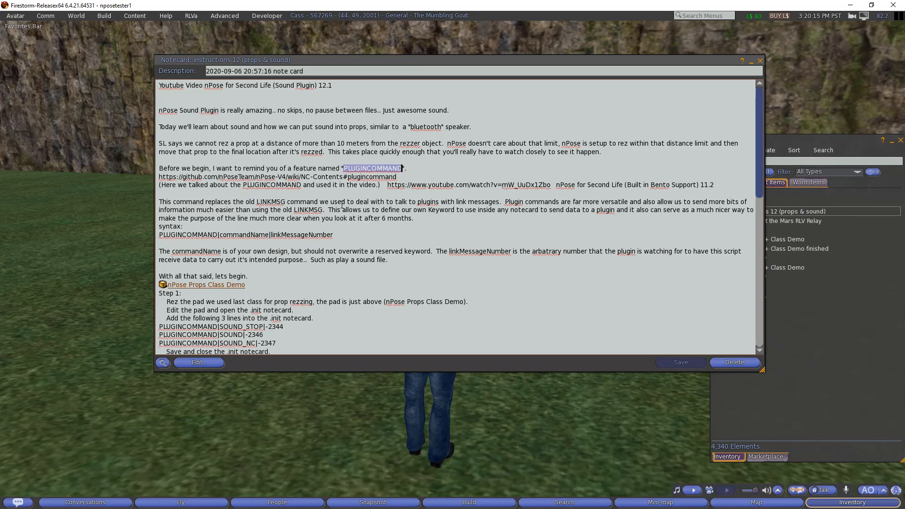
double_click(275, 203)
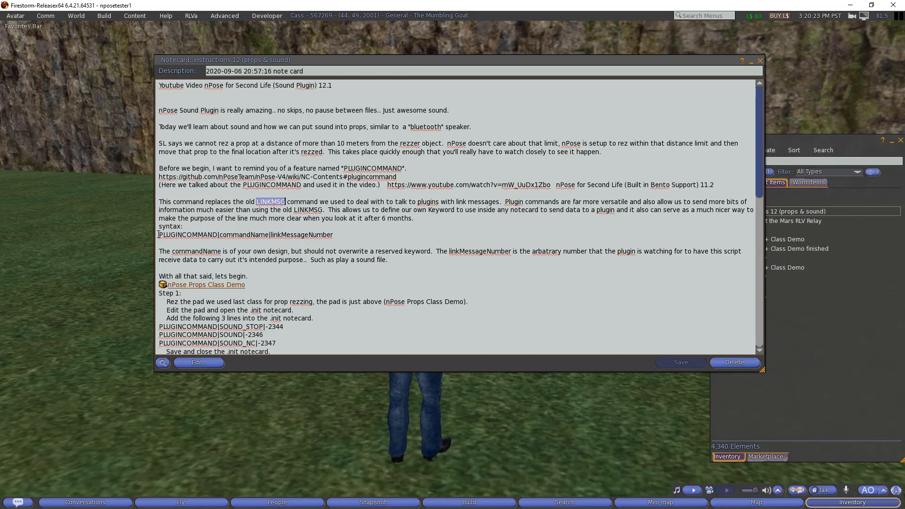
drag(158, 234, 352, 230)
double_click(193, 235)
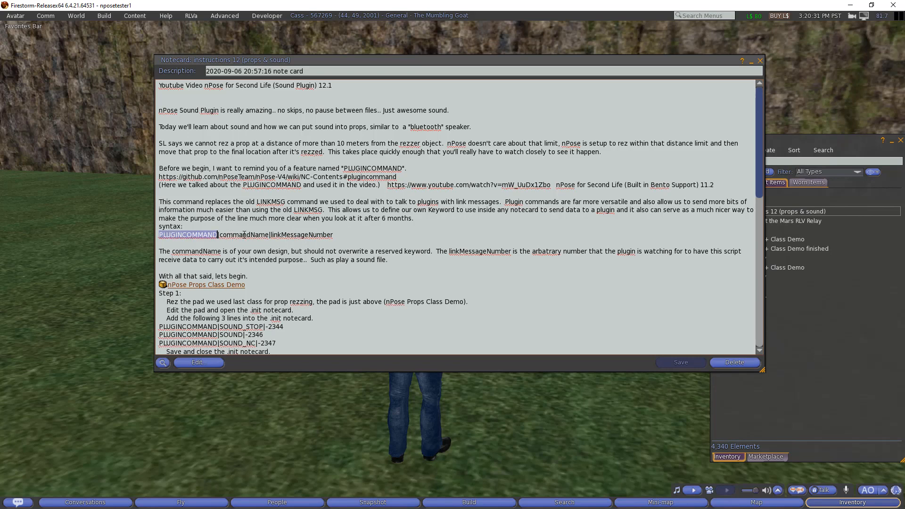
double_click(244, 235)
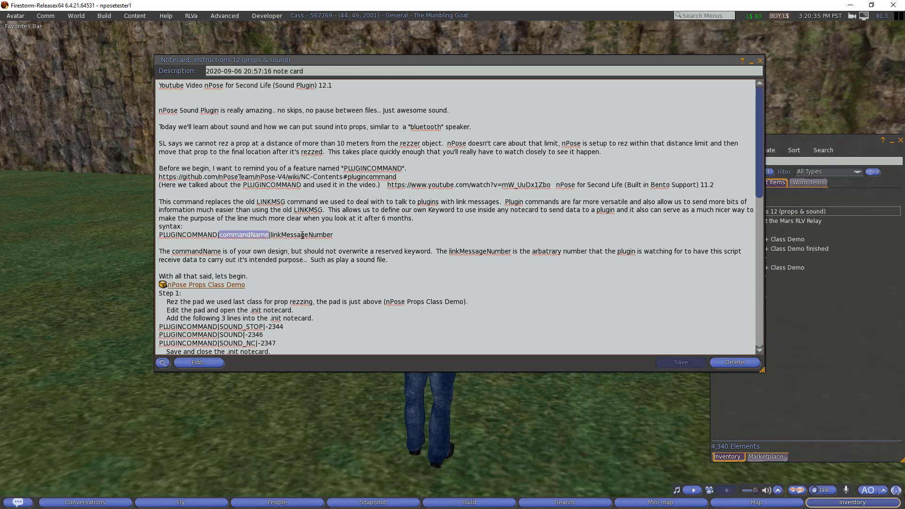
double_click(302, 235)
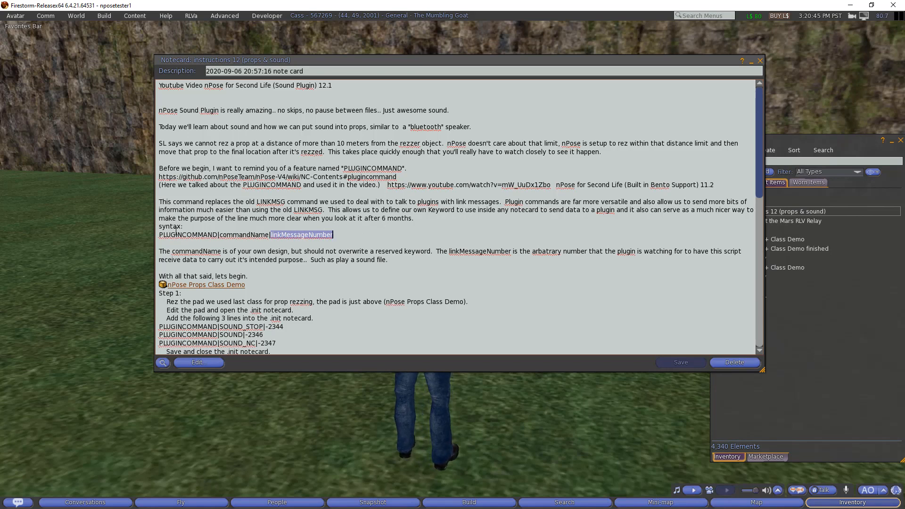
drag(334, 234, 158, 237)
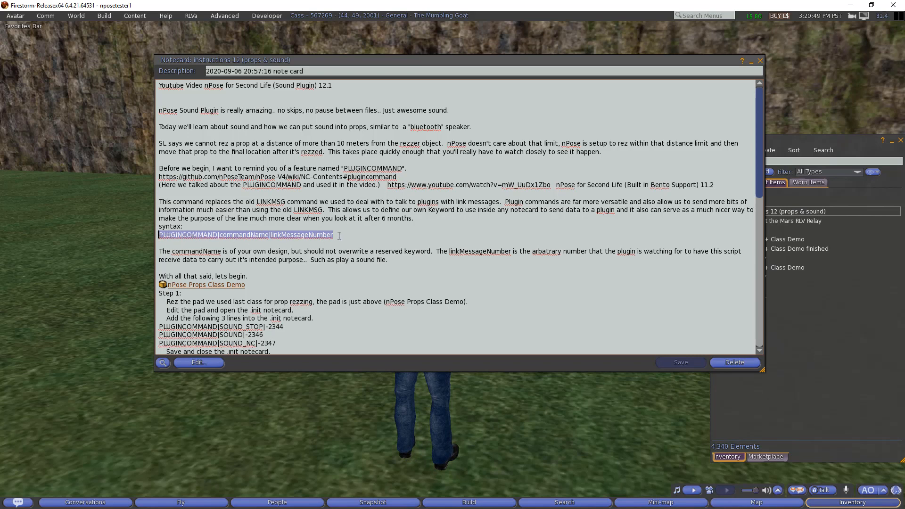
click(340, 235)
- Scroll to Step 1 and try rezzing the nPose Props Class Demo link in-world, then abandon it
scroll(340, 235, down, 3)
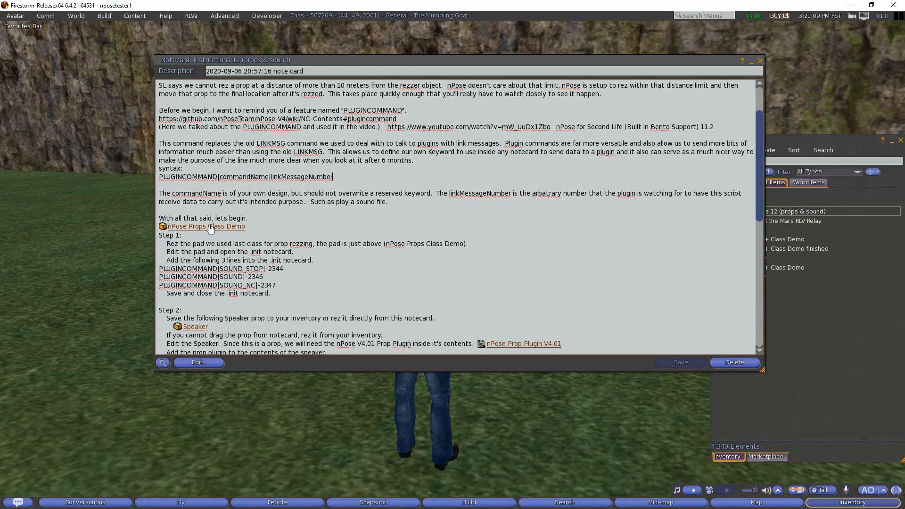
drag(211, 227, 585, 393)
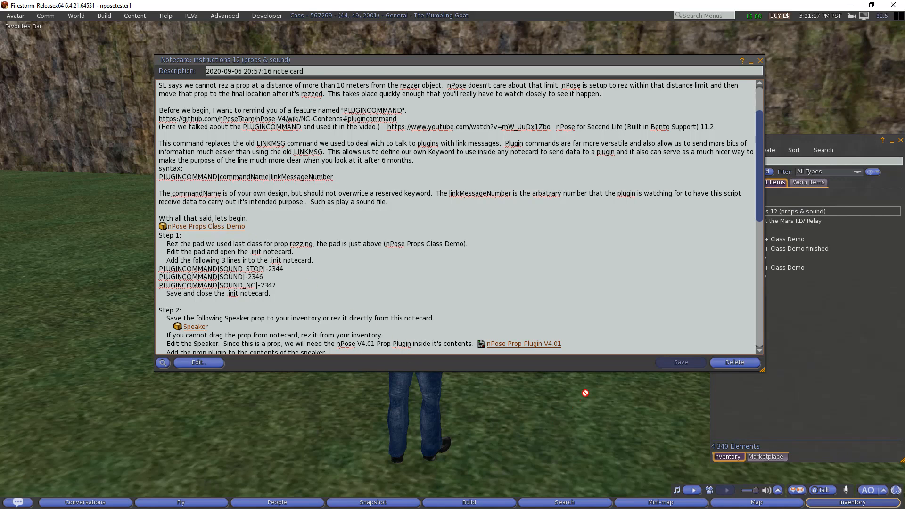
drag(586, 394, 226, 235)
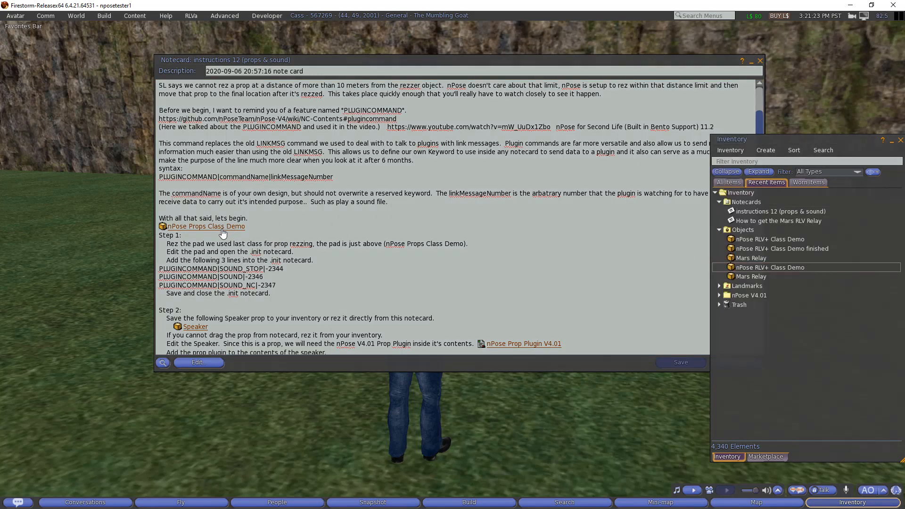
- Copy nPose Props Class Demo into inventory and rez the pink pad on the ground
drag(212, 227, 825, 256)
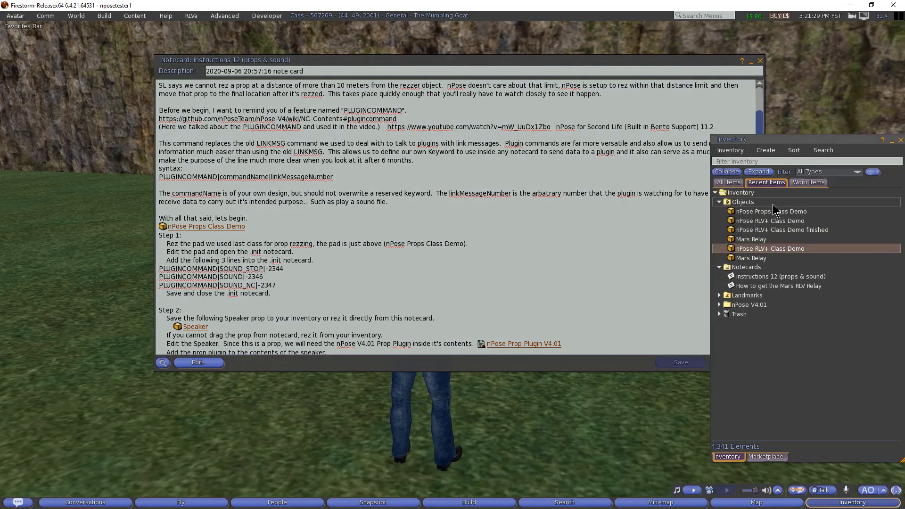
drag(769, 216, 570, 385)
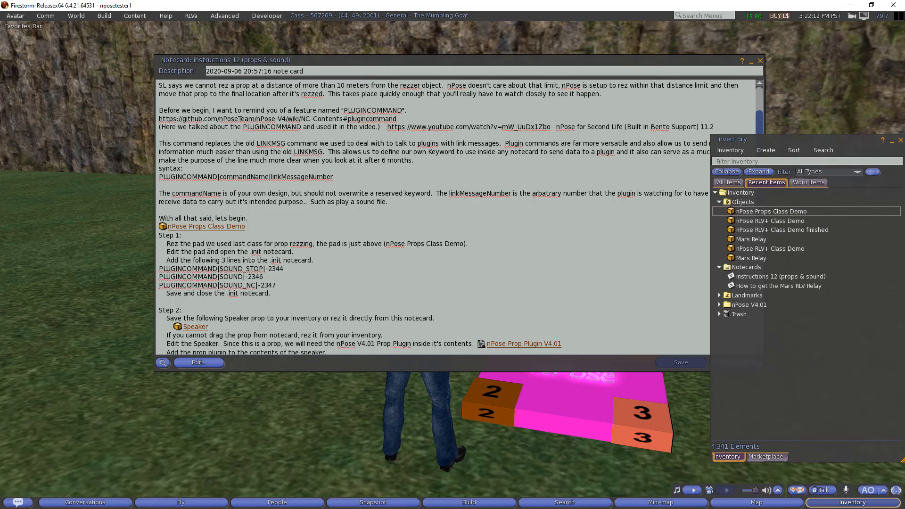
- Change Step 1 to 'Rez the pad above, nPose Props Class Demo.' and save the notecard
drag(209, 245, 312, 247)
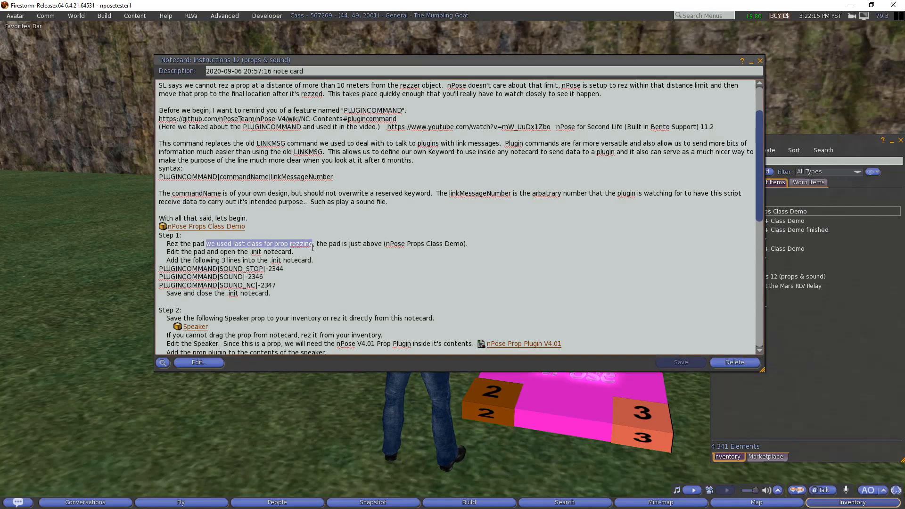
text(a)
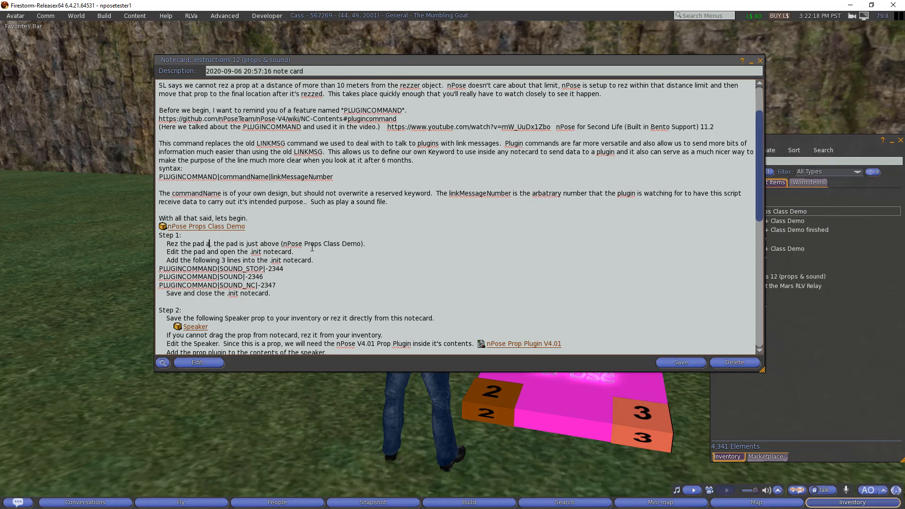
text(bove)
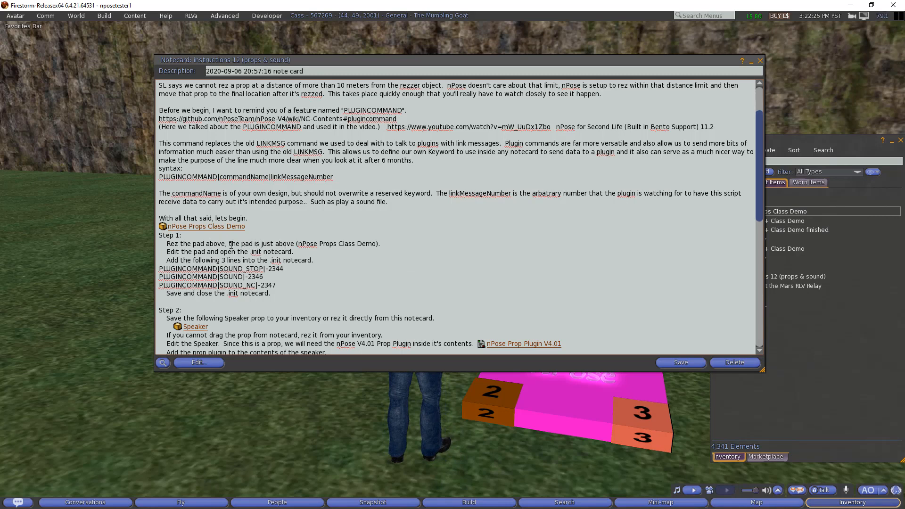
drag(230, 243, 299, 246)
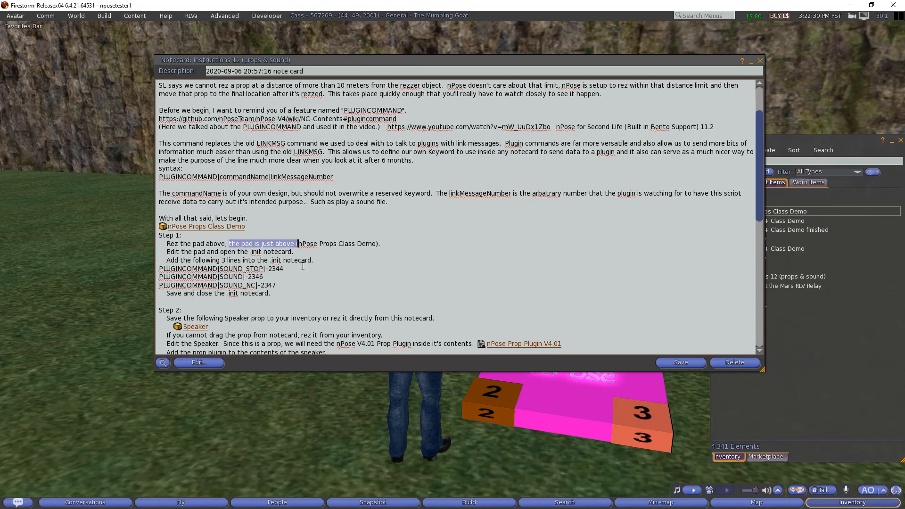
key(Delete)
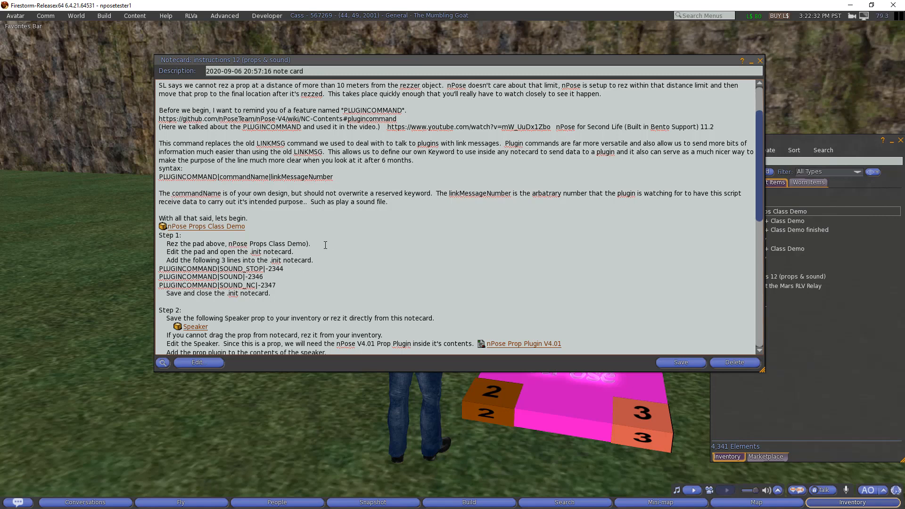
click(309, 247)
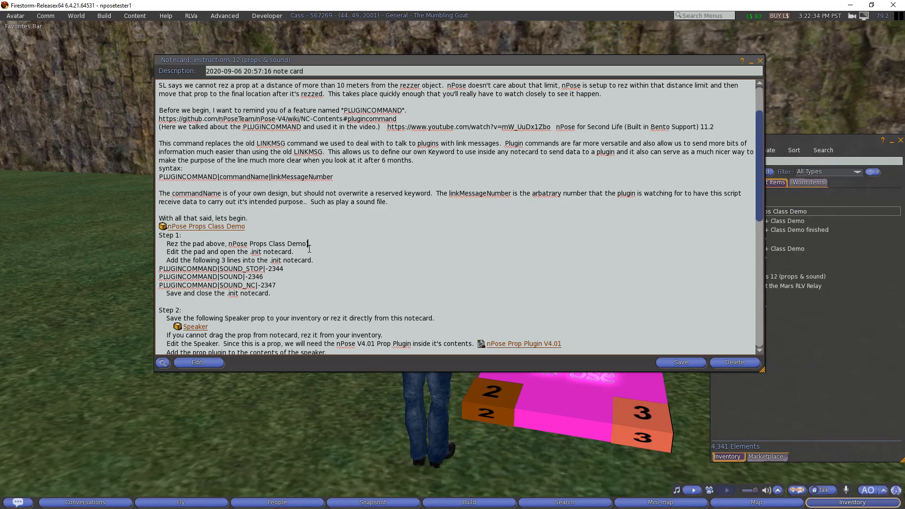
key(BackSpace)
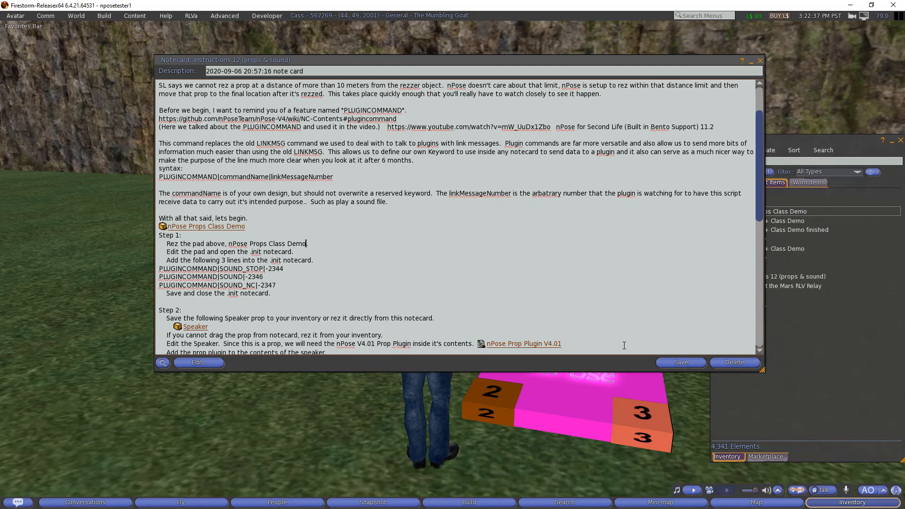
click(671, 362)
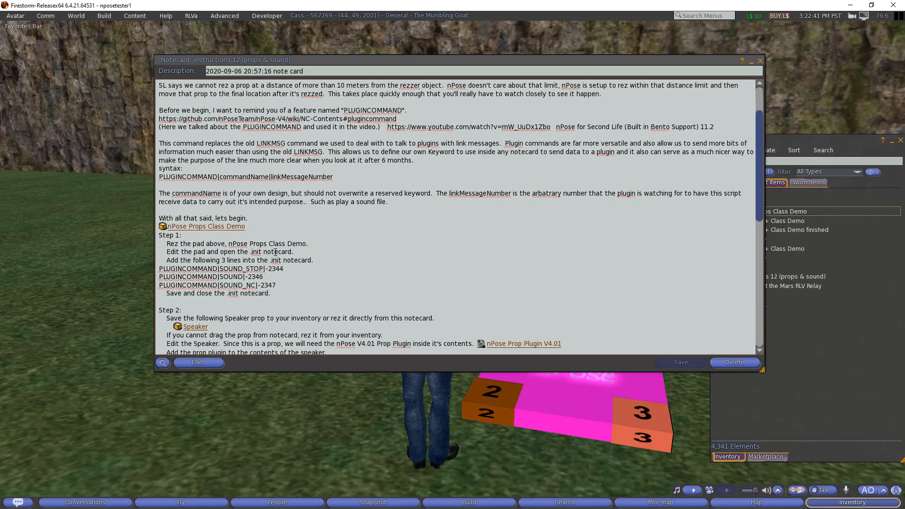
- Edit the pink pad and open its .init notecard from the Content tab
right_click(582, 415)
click(633, 423)
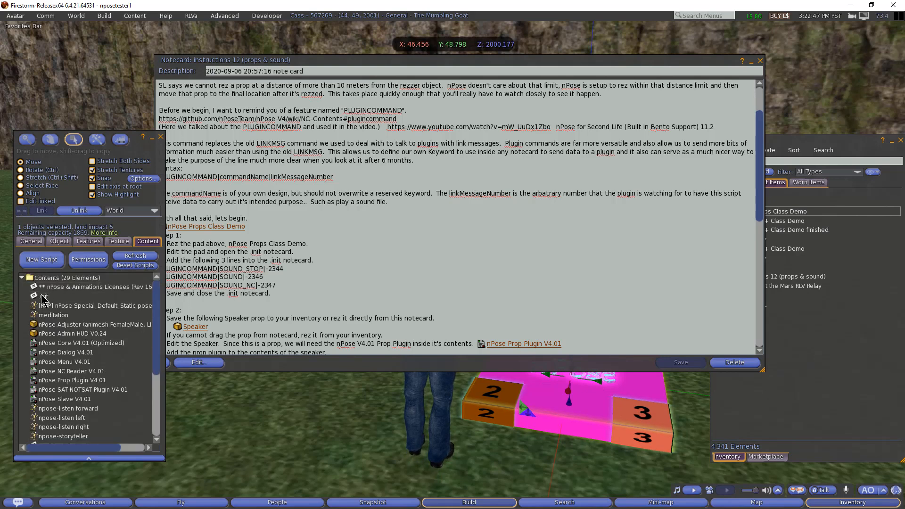
double_click(56, 296)
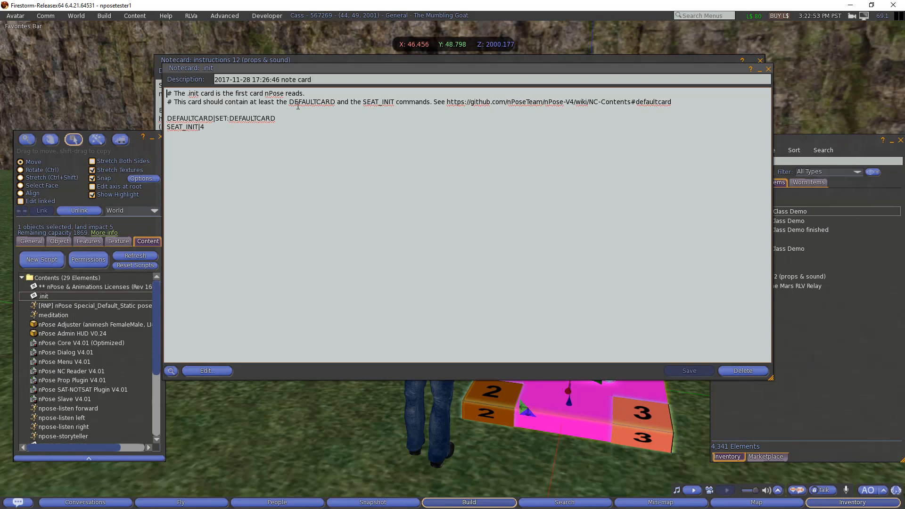
- Highlight the SET:DEFAULTCARD and SEAT_INIT|4 lines, then minimize .init and return to the instructions
double_click(194, 118)
double_click(221, 118)
drag(231, 119, 281, 119)
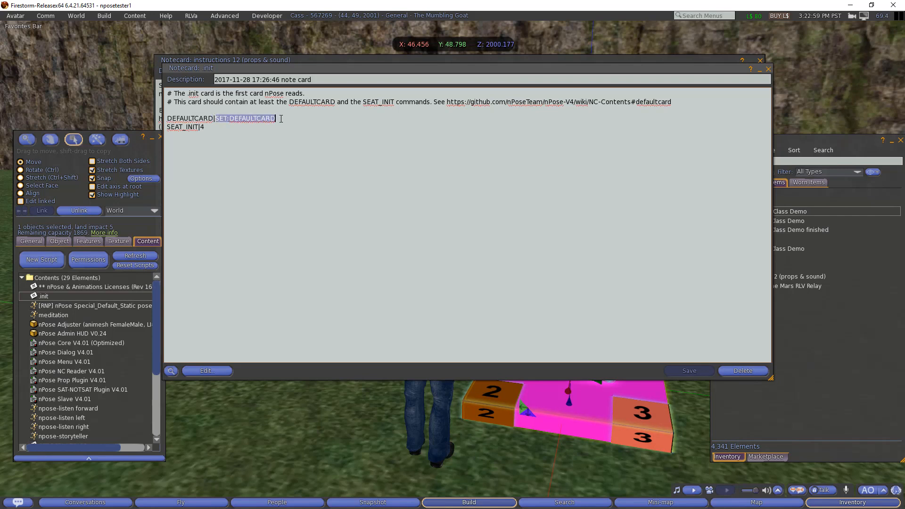
scroll(70, 410, down, 3)
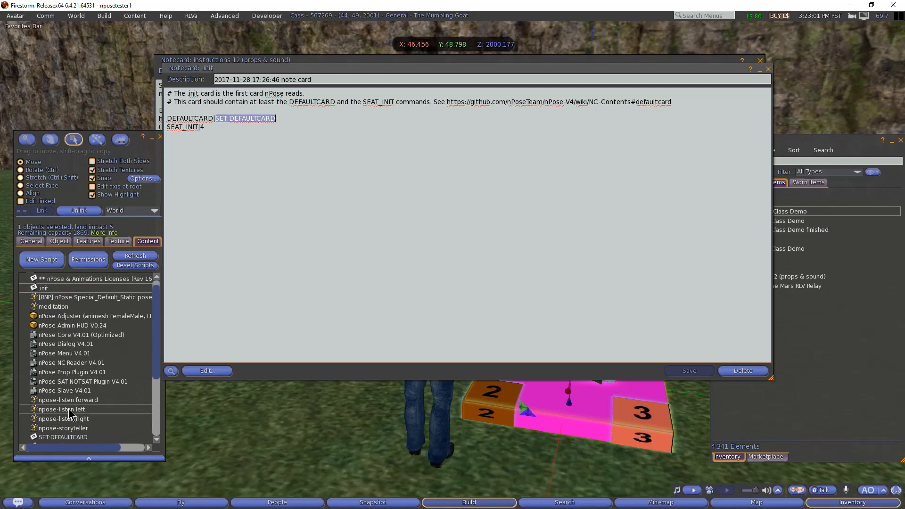
click(68, 406)
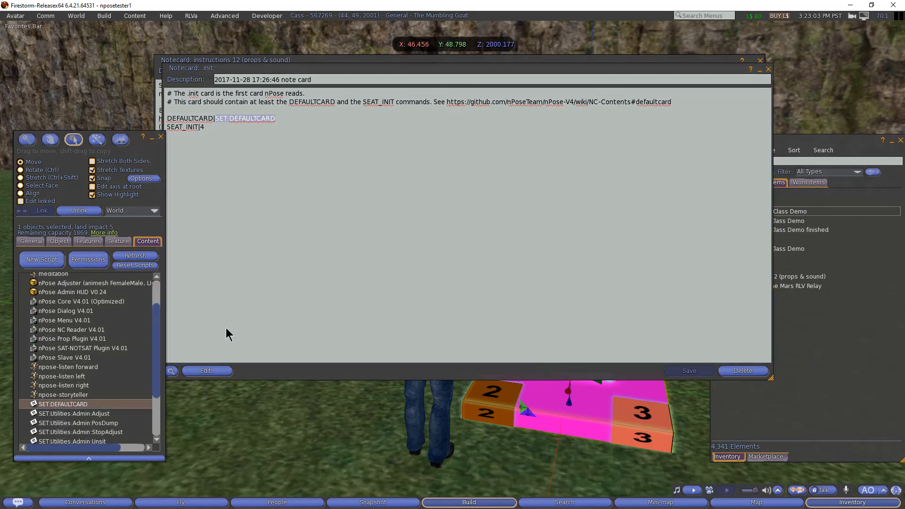
drag(226, 129, 139, 139)
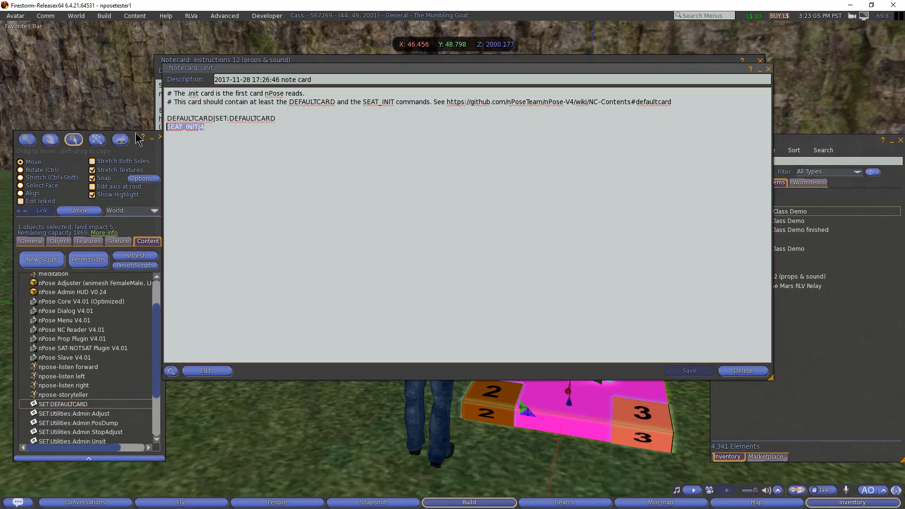
click(759, 70)
click(310, 219)
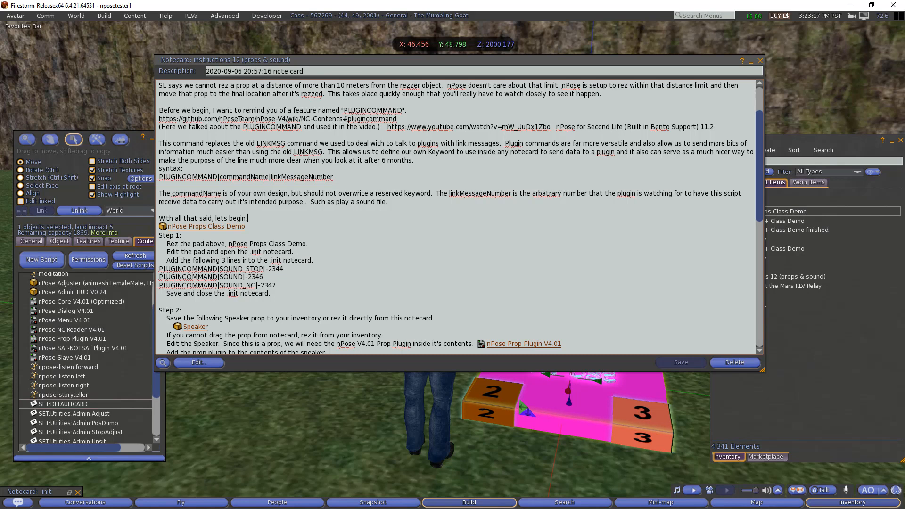
- Point out the SOUND_STOP, SOUND and SOUND_NC PLUGINCOMMAND lines, then select all three
double_click(193, 268)
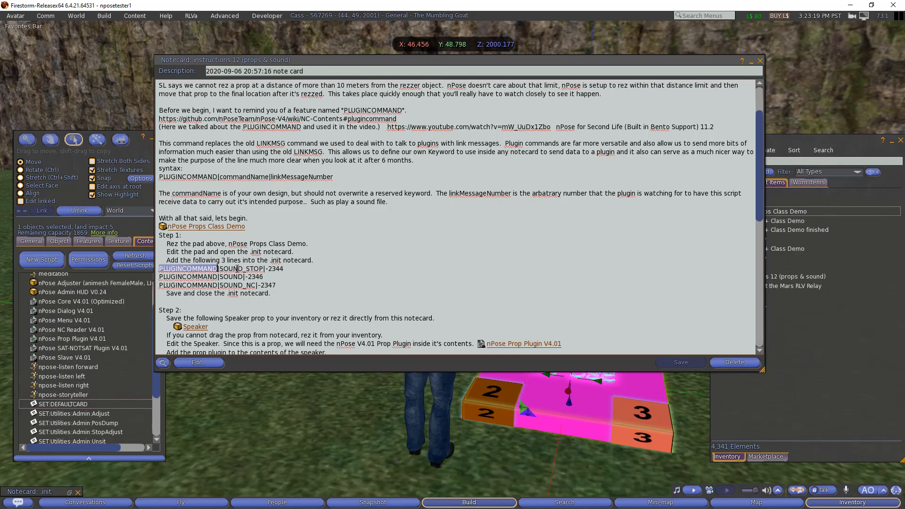
click(238, 268)
double_click(238, 269)
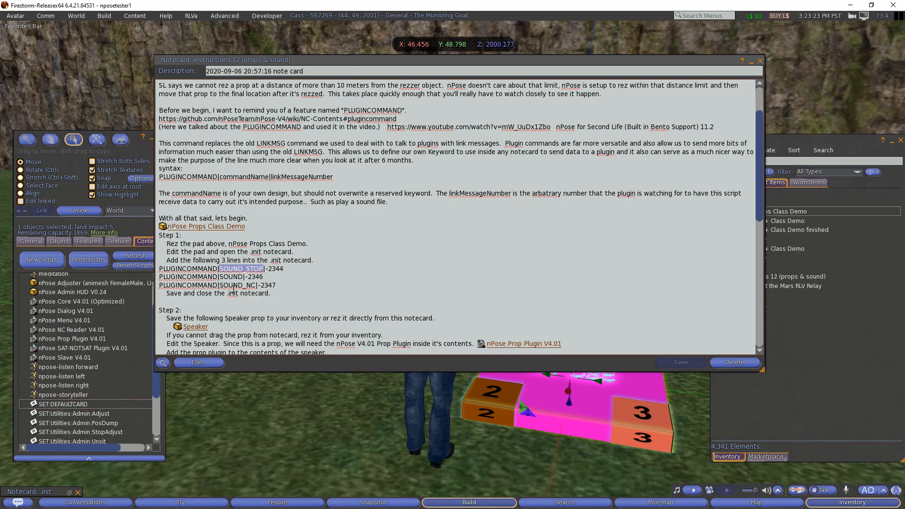
double_click(192, 277)
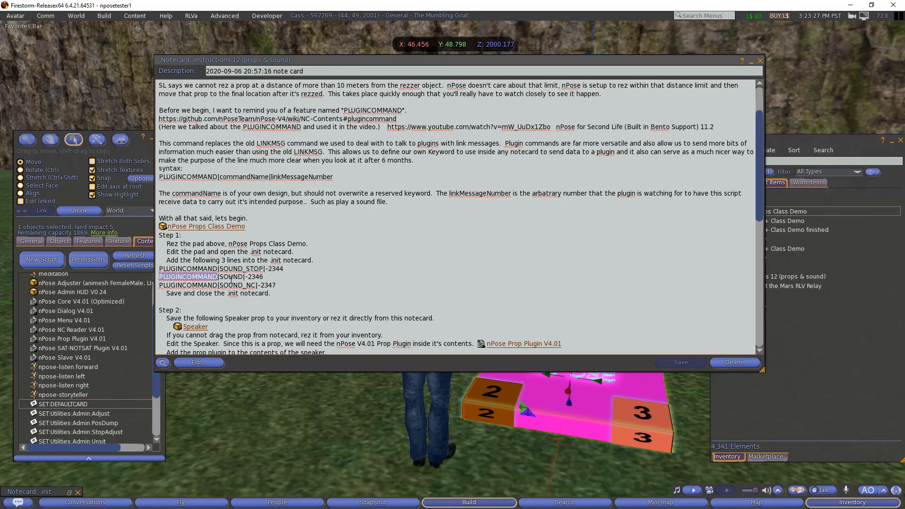
double_click(231, 277)
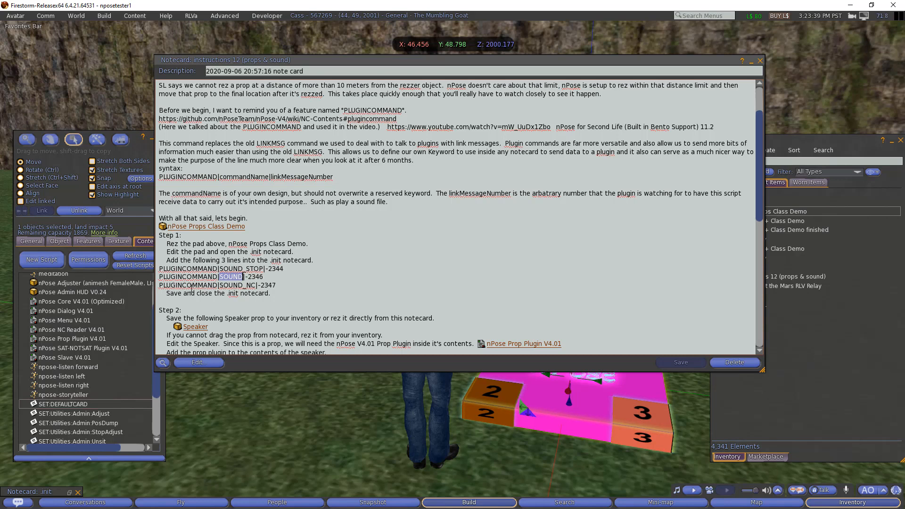
double_click(192, 285)
double_click(235, 286)
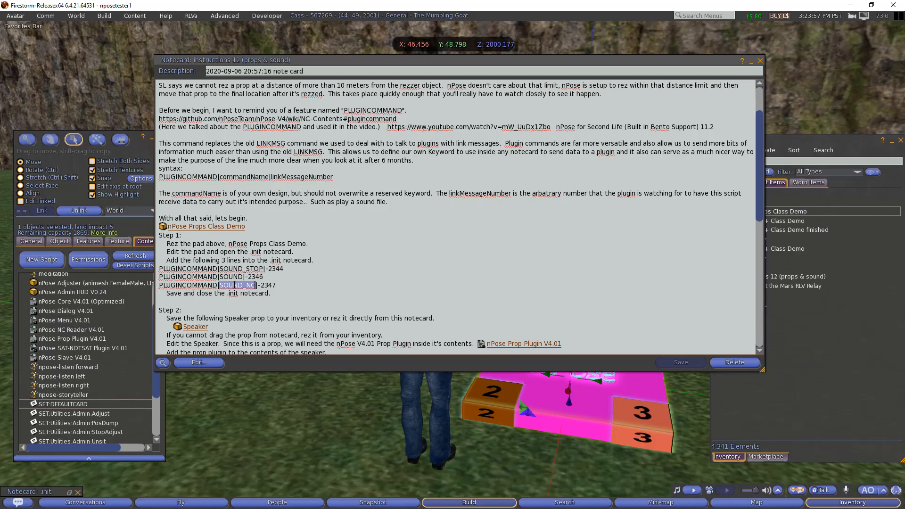
scroll(226, 287, down, 1)
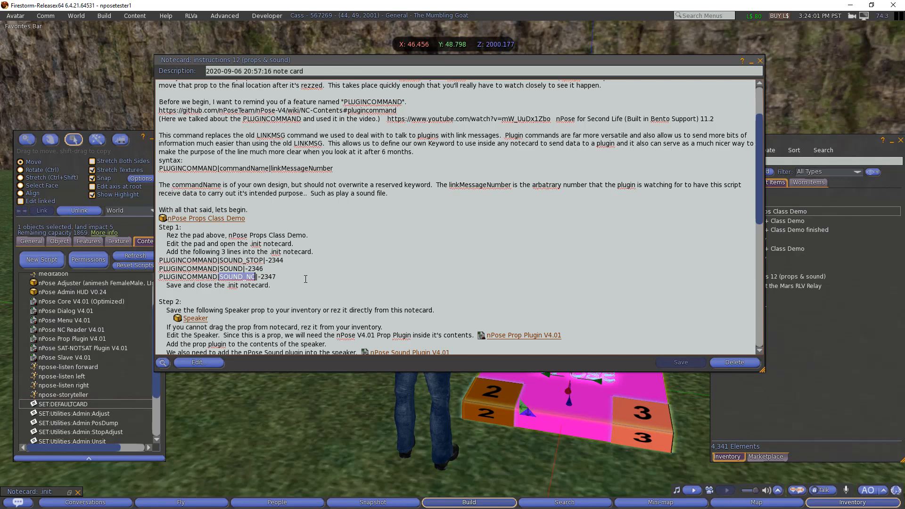
drag(305, 279, 141, 261)
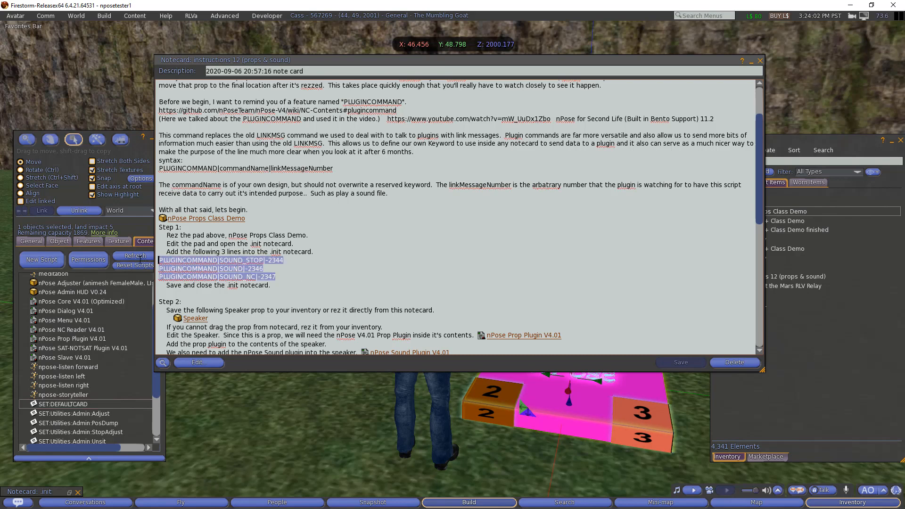
- Paste the three PLUGINCOMMAND sound lines below SEAT_INIT|4 in .init, then save and close it
key(ctrl+c)
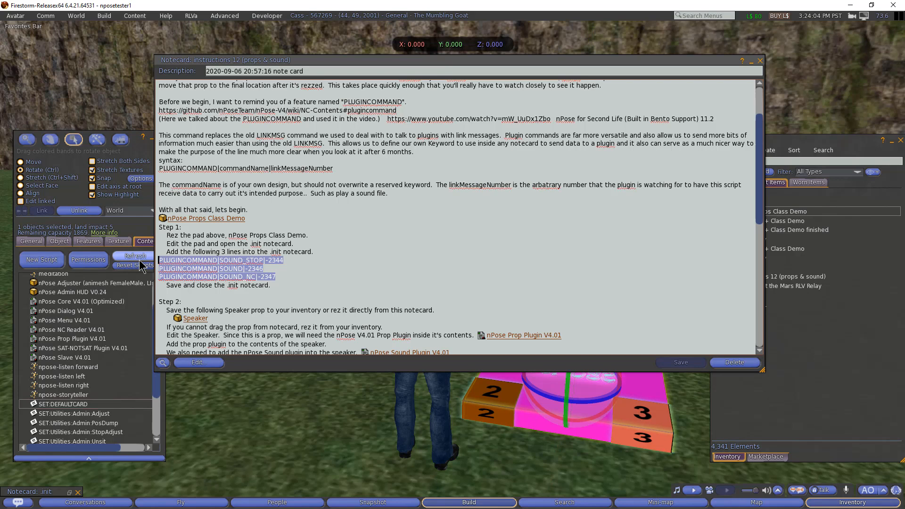
click(69, 492)
click(285, 184)
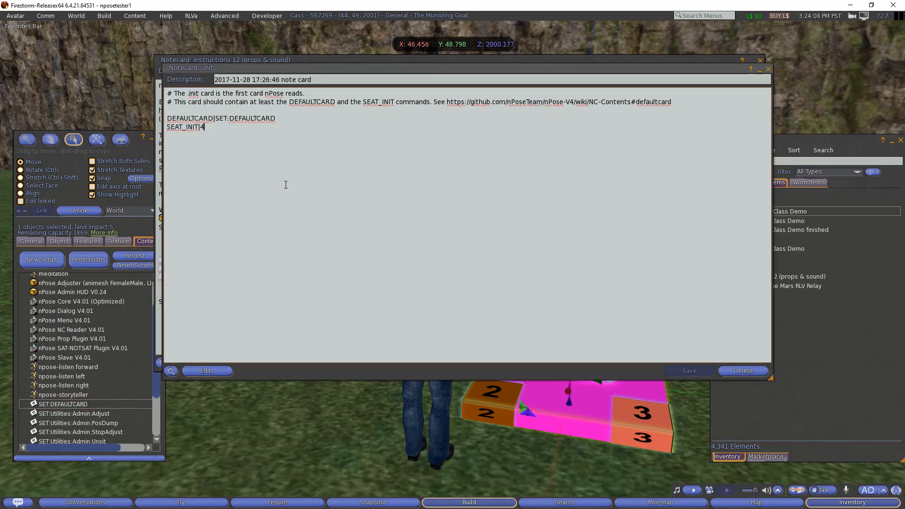
key(Return)
key(Return)
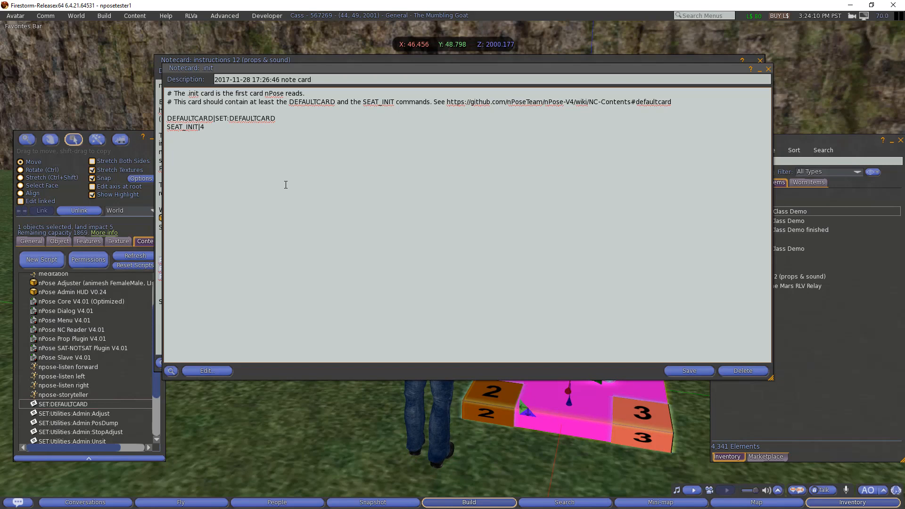
key(ctrl+v)
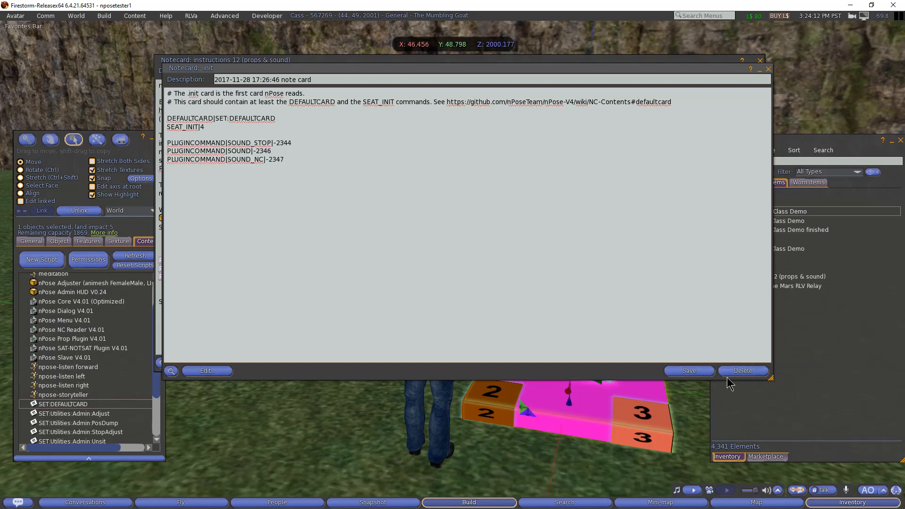
click(685, 370)
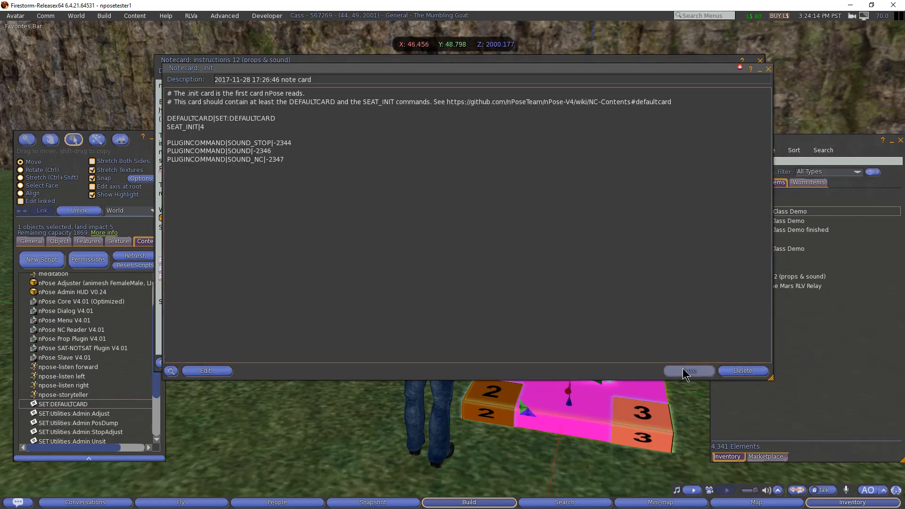
click(769, 69)
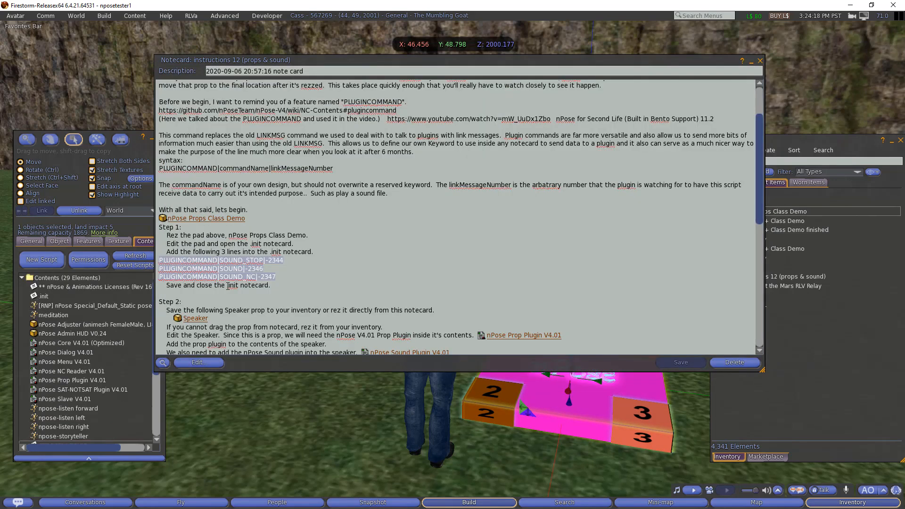
- Rez the Speaker prop from the notecard beside the avatar and check it in the scene
click(308, 277)
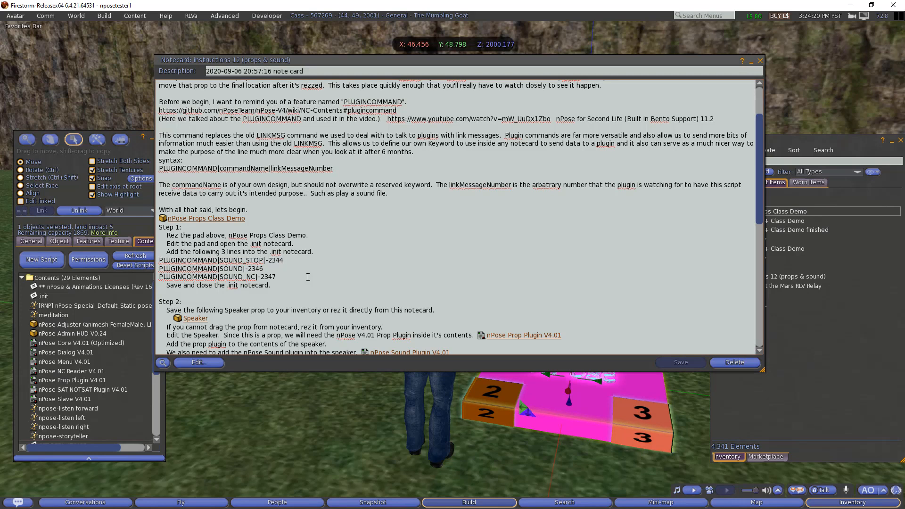
scroll(302, 274, down, 4)
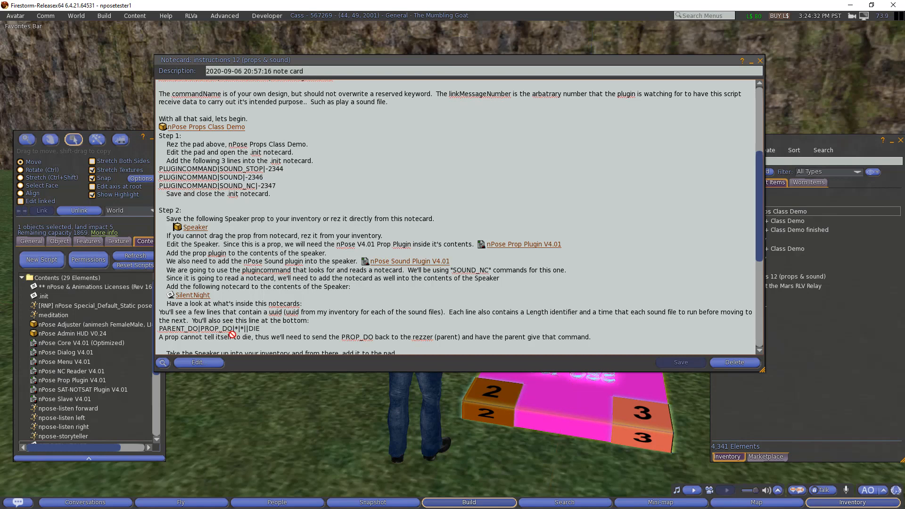
drag(274, 409, 259, 395)
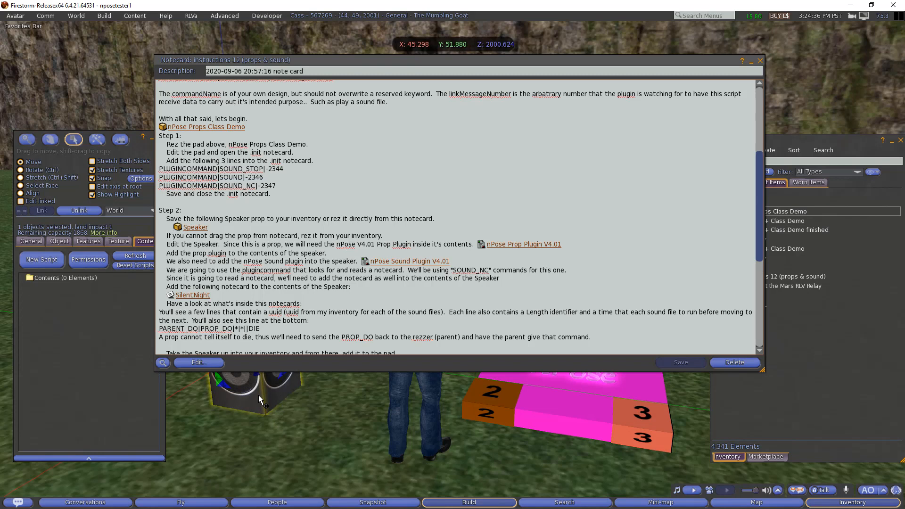
click(752, 61)
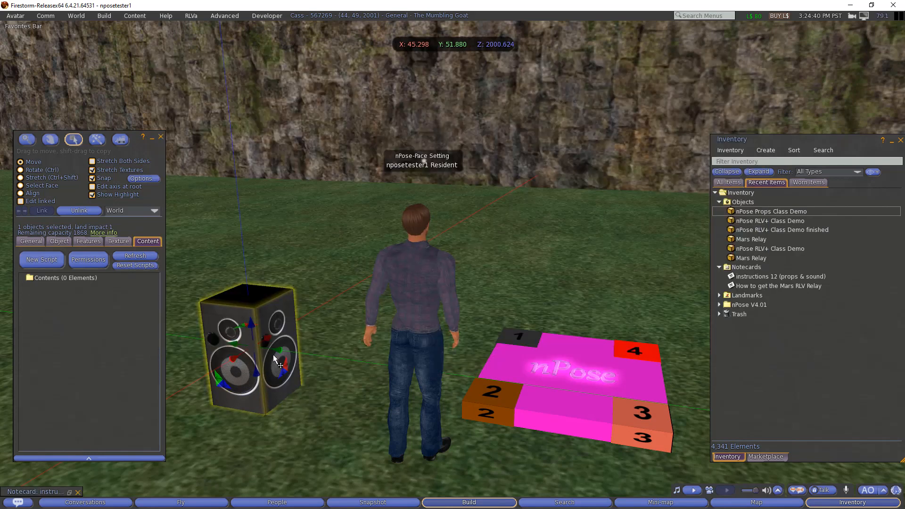
click(71, 493)
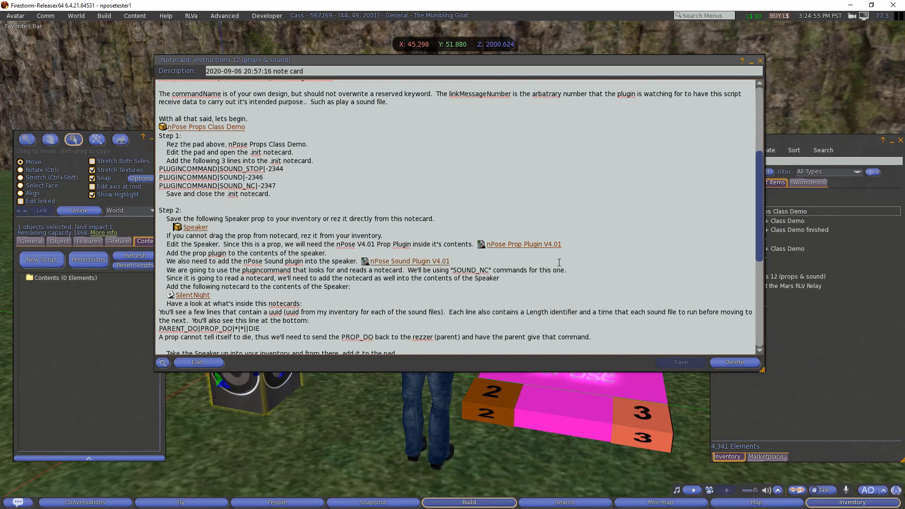
- Drag nPose Prop Plugin V4.01 and nPose Sound Plugin V4.01 from All Items into the Speaker's contents
click(838, 316)
click(727, 183)
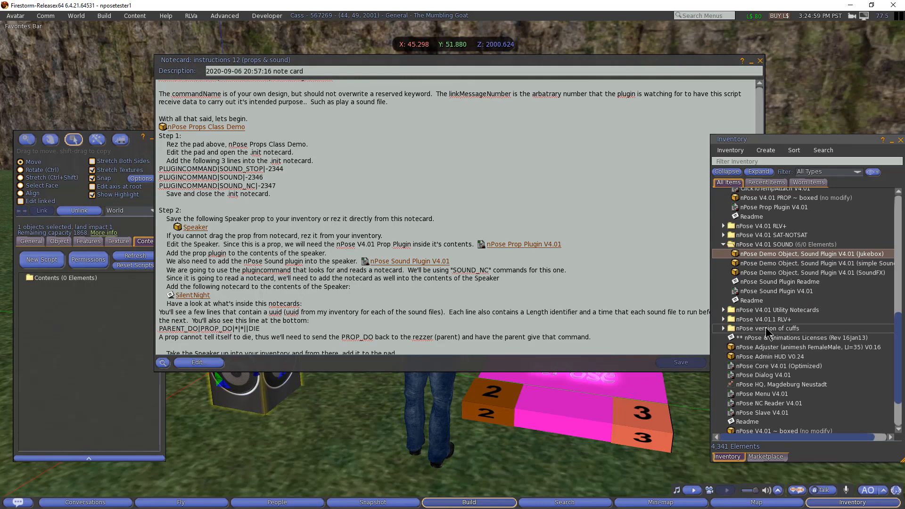
click(723, 244)
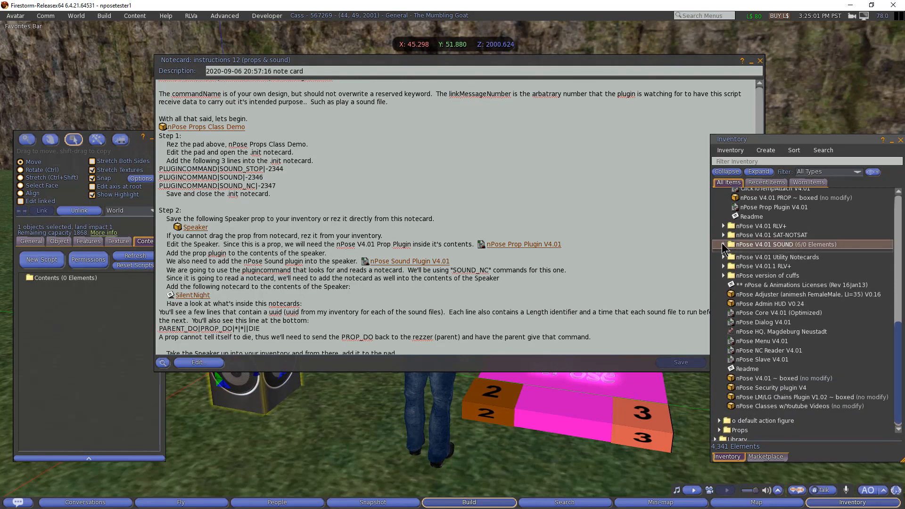
click(750, 213)
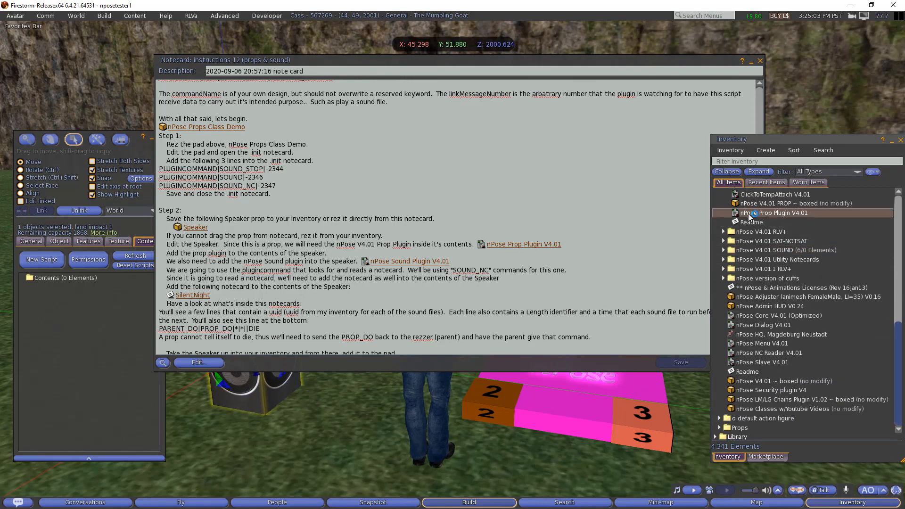
drag(763, 213, 79, 325)
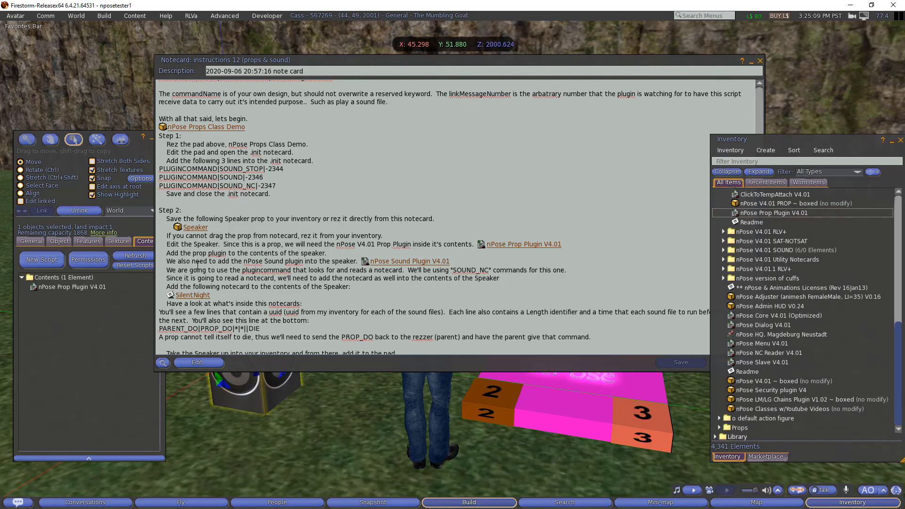
click(723, 250)
click(776, 296)
drag(776, 297, 72, 313)
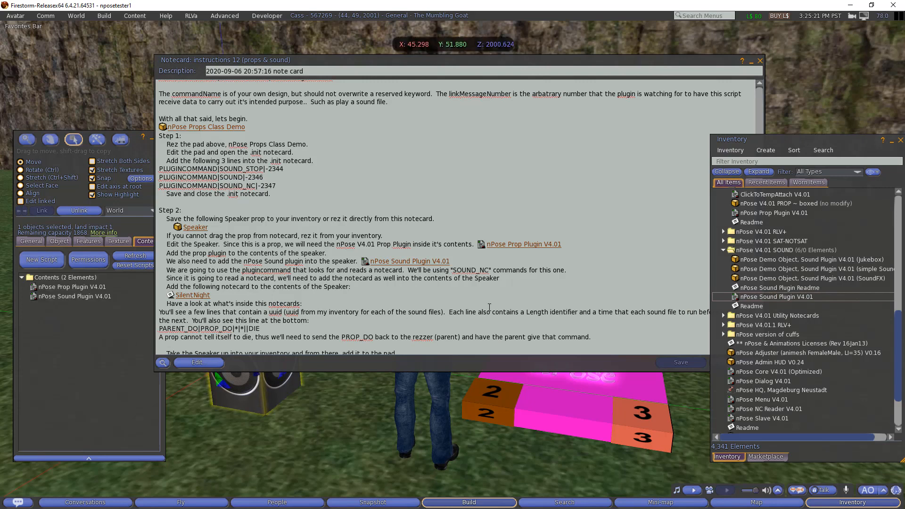
click(565, 272)
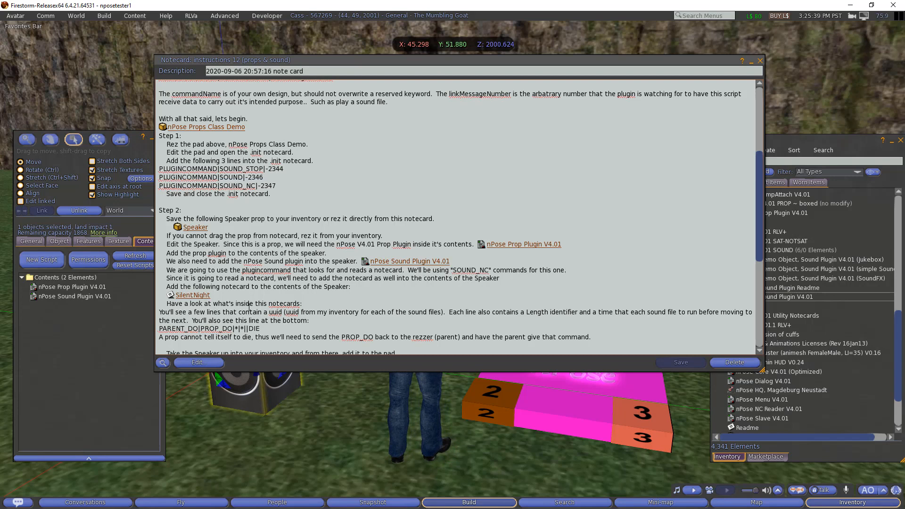
- Copy the SilentNight notecard from the instructions into inventory under Recent Items
click(828, 234)
click(766, 184)
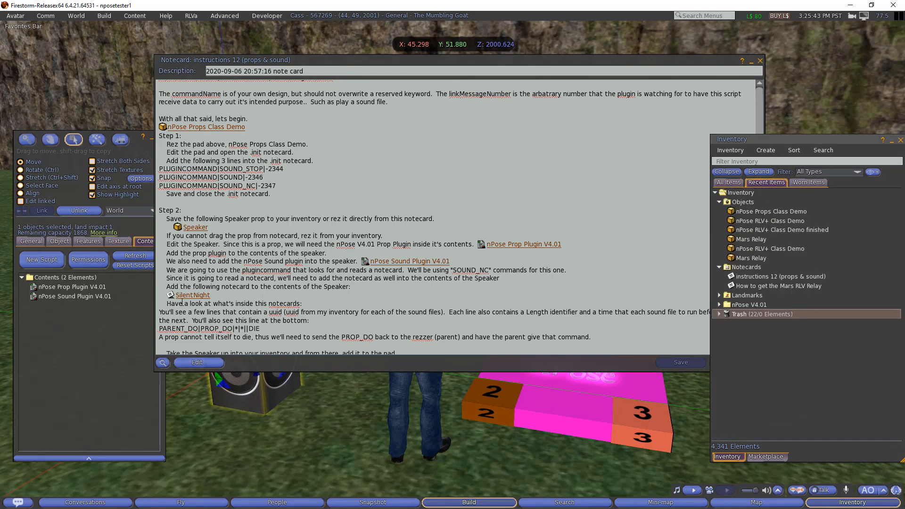
drag(170, 295, 784, 266)
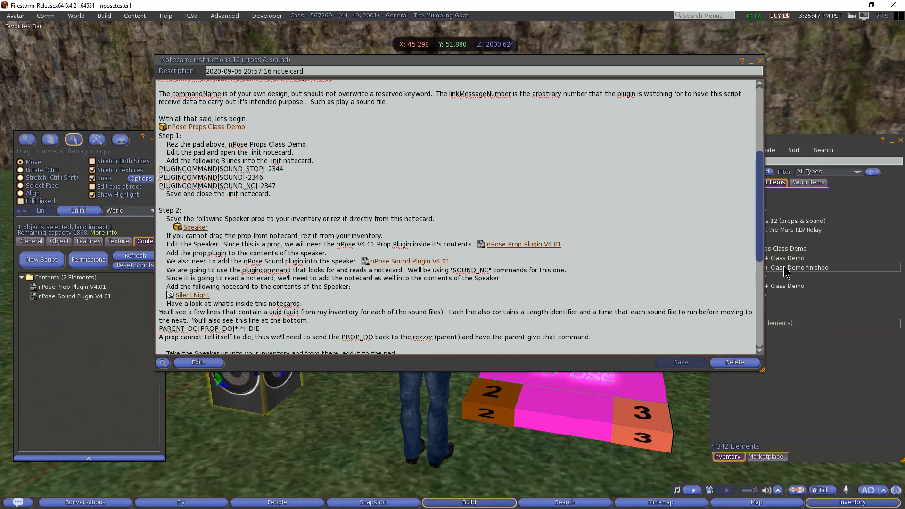
- Add the SilentNight notecard from inventory to the Speaker's contents
click(786, 267)
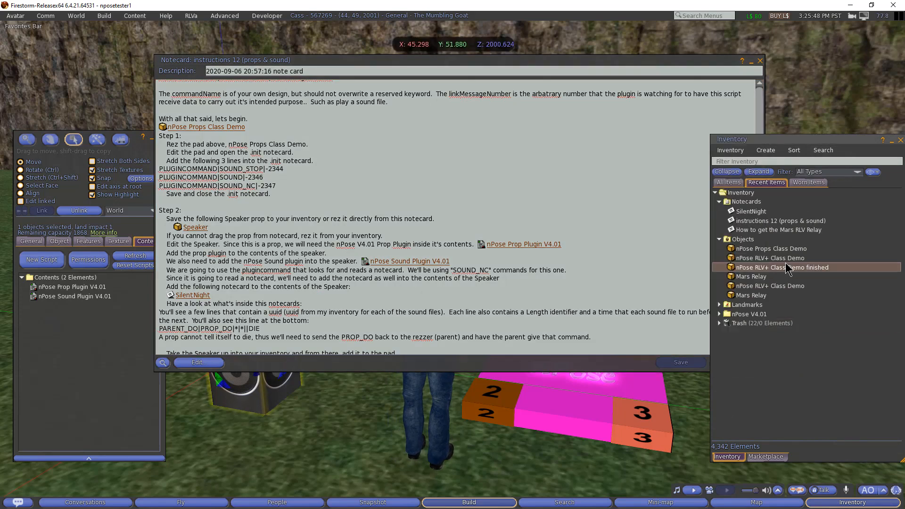
click(744, 211)
drag(744, 210, 67, 313)
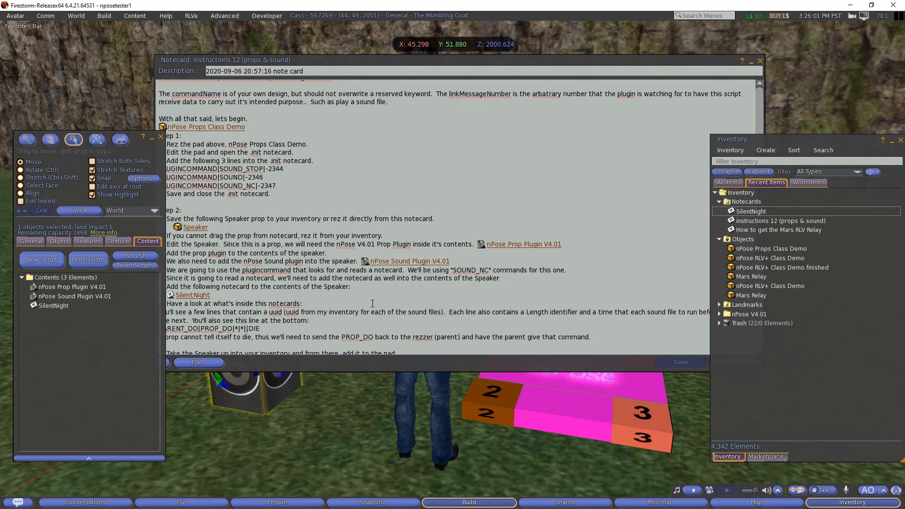
click(389, 297)
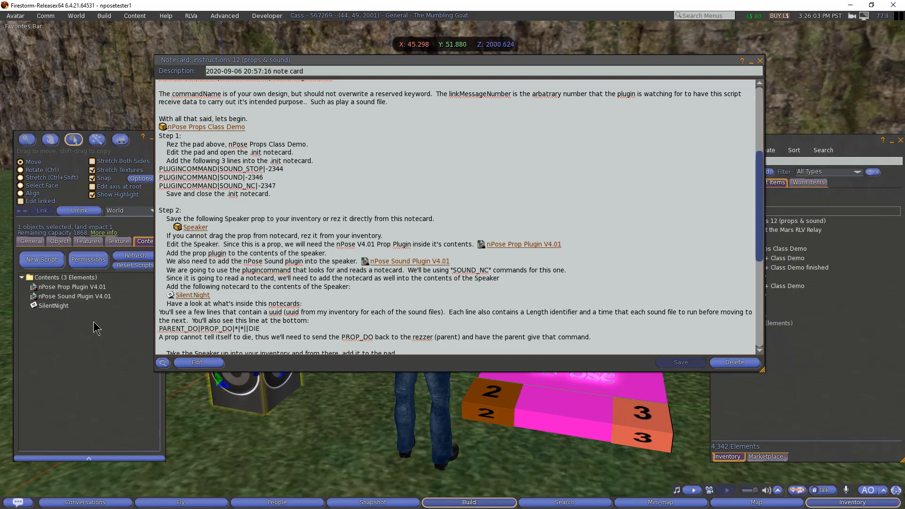
- Open SilentNight from the Speaker's contents and review its sound UUID lines with length=9.9
double_click(56, 306)
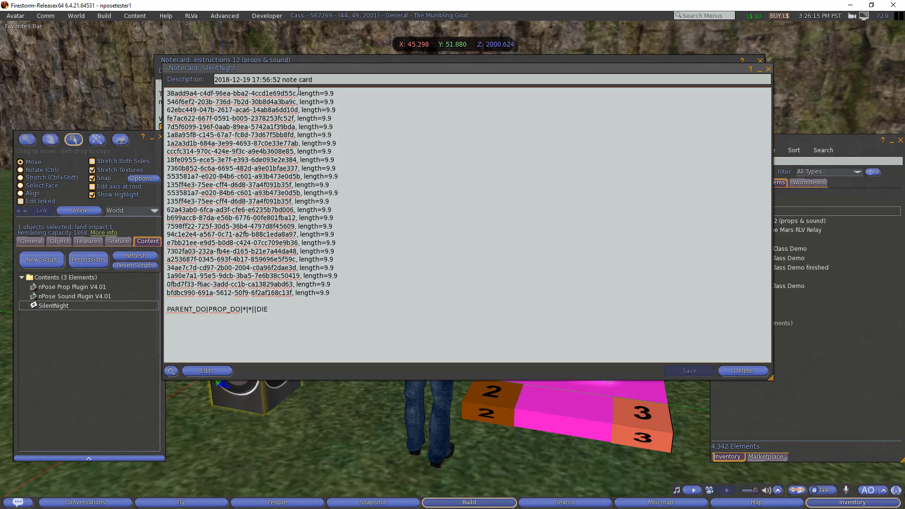
click(815, 368)
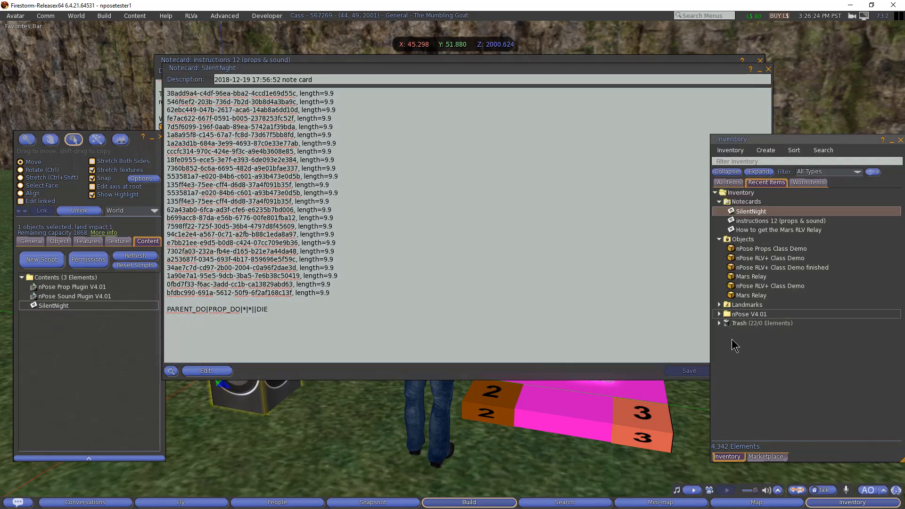
click(372, 115)
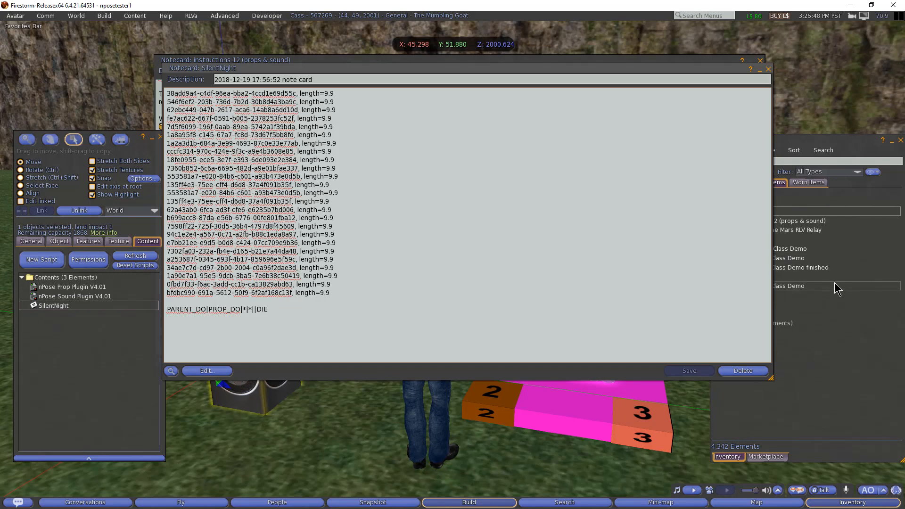
click(201, 94)
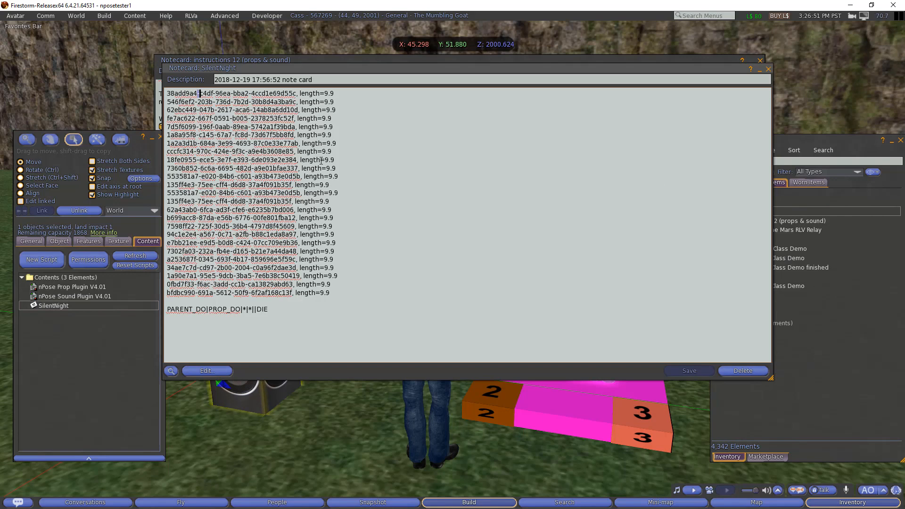
click(811, 341)
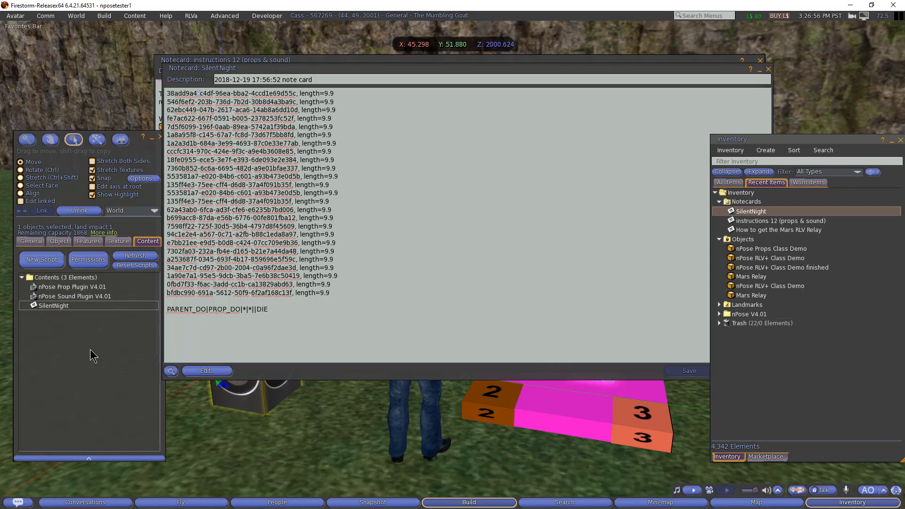
click(76, 344)
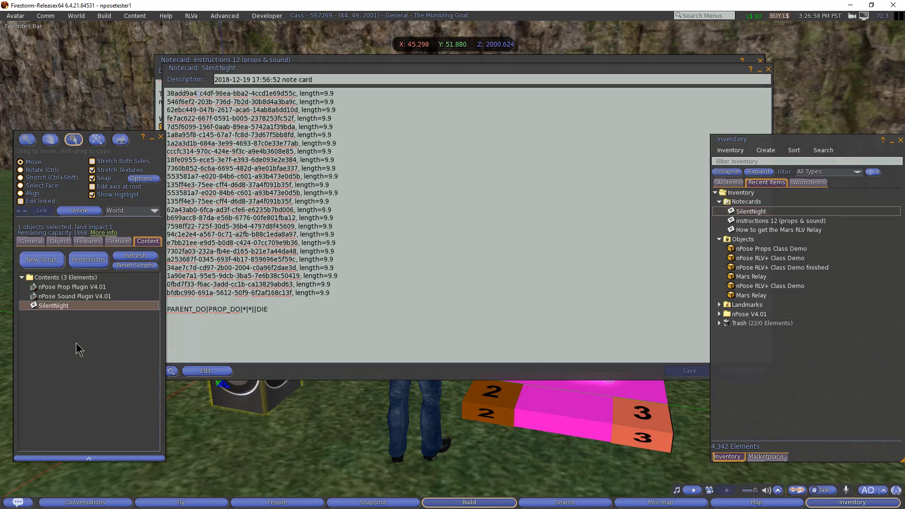
click(69, 296)
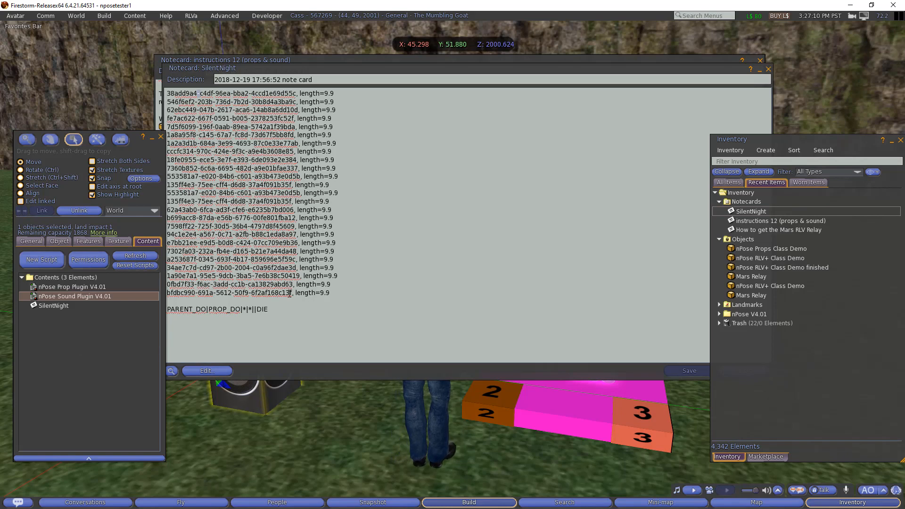
click(381, 285)
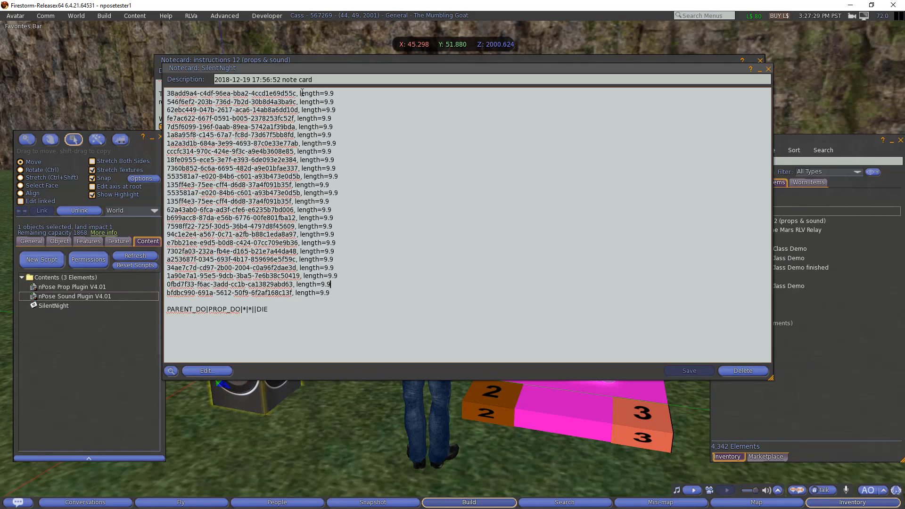
click(336, 94)
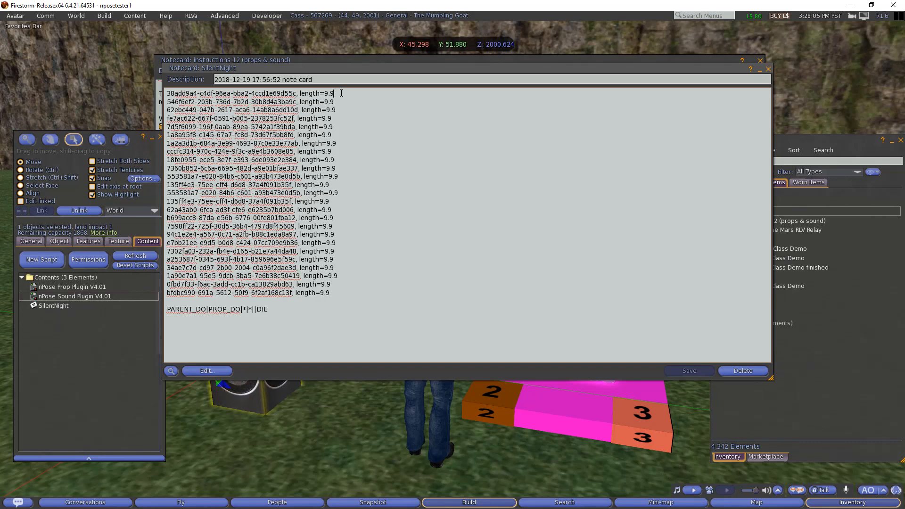
drag(341, 93, 326, 94)
click(268, 300)
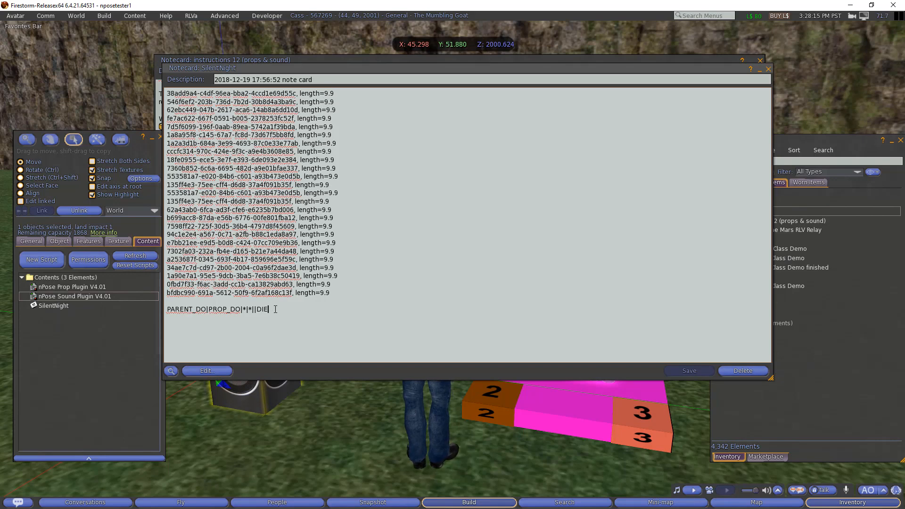
drag(269, 309, 167, 310)
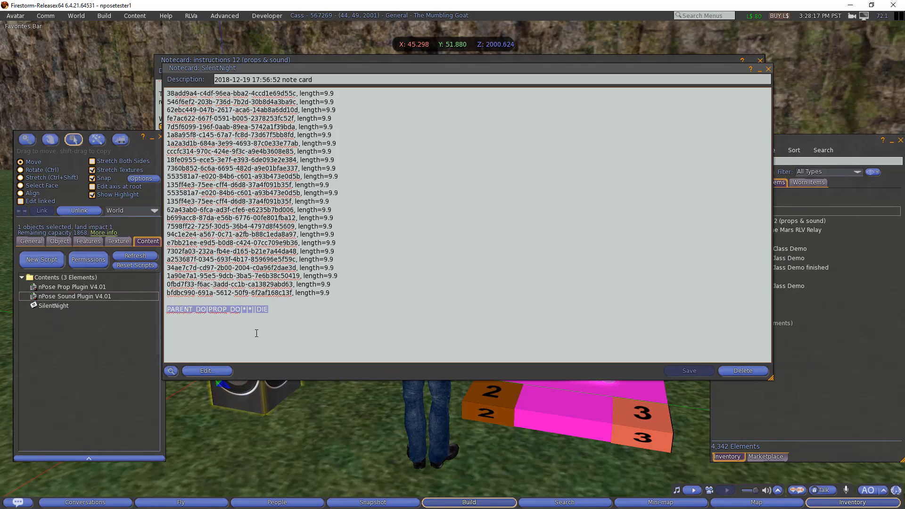
click(271, 332)
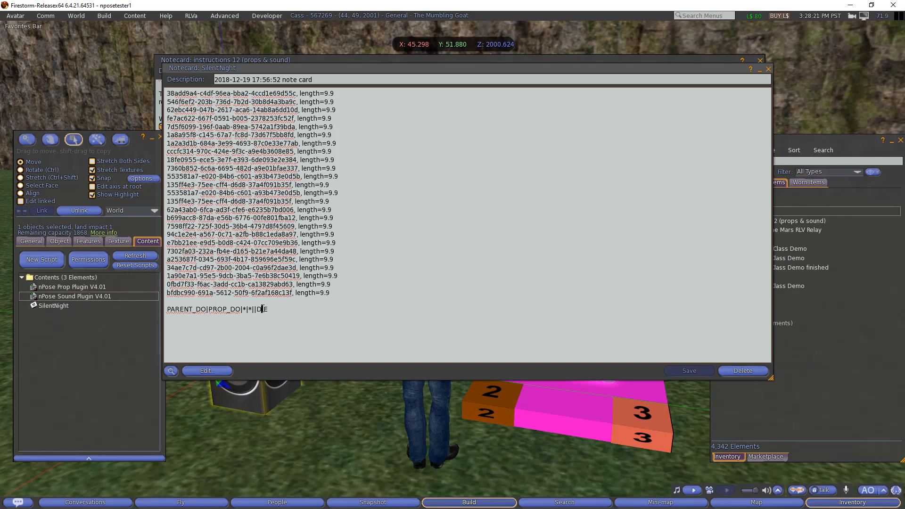
double_click(262, 309)
triple_click(189, 310)
double_click(189, 310)
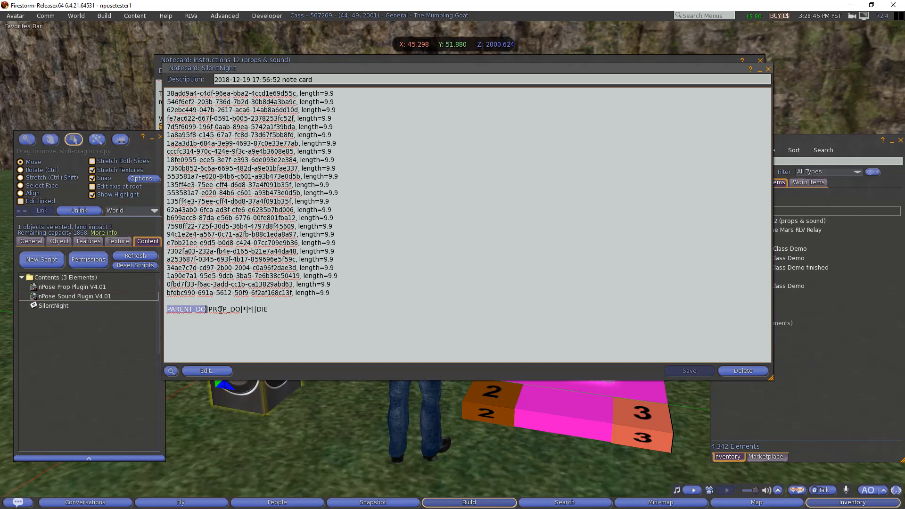
drag(209, 310, 291, 309)
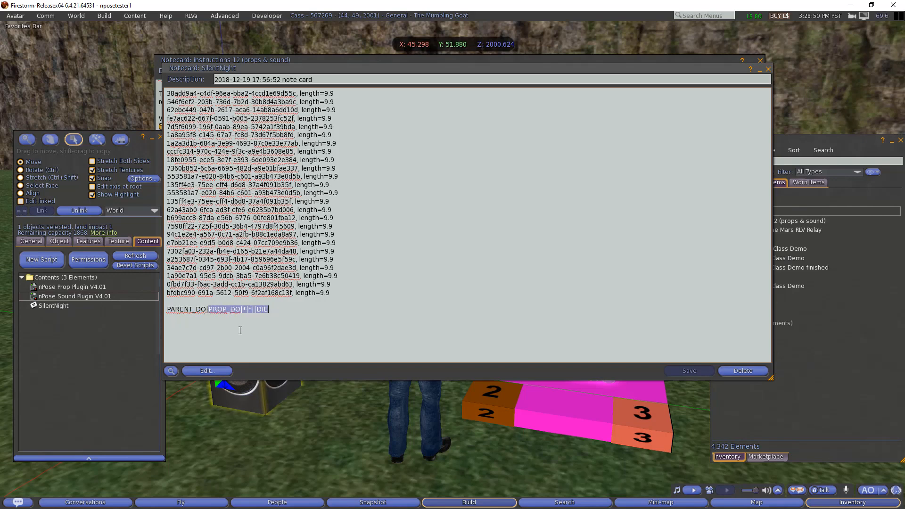
click(277, 310)
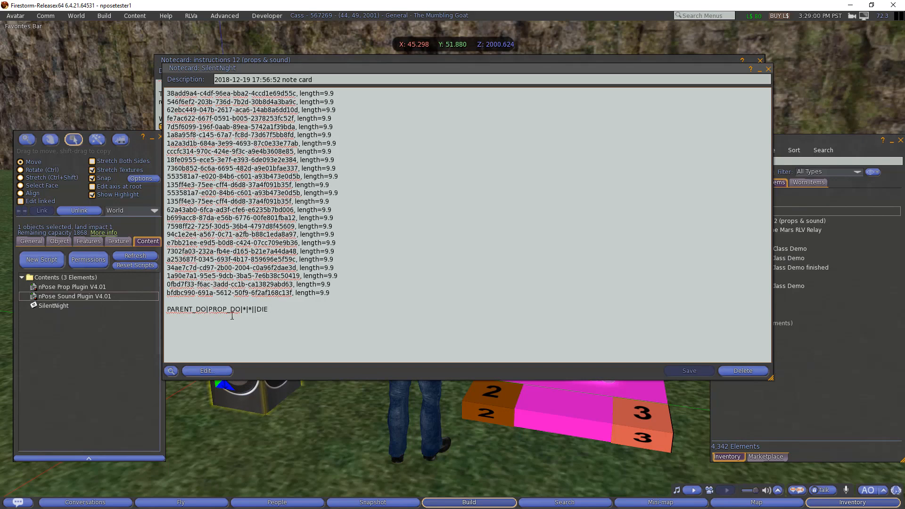
- Close the SilentNight notecard and take the Speaker prop back into inventory
click(768, 69)
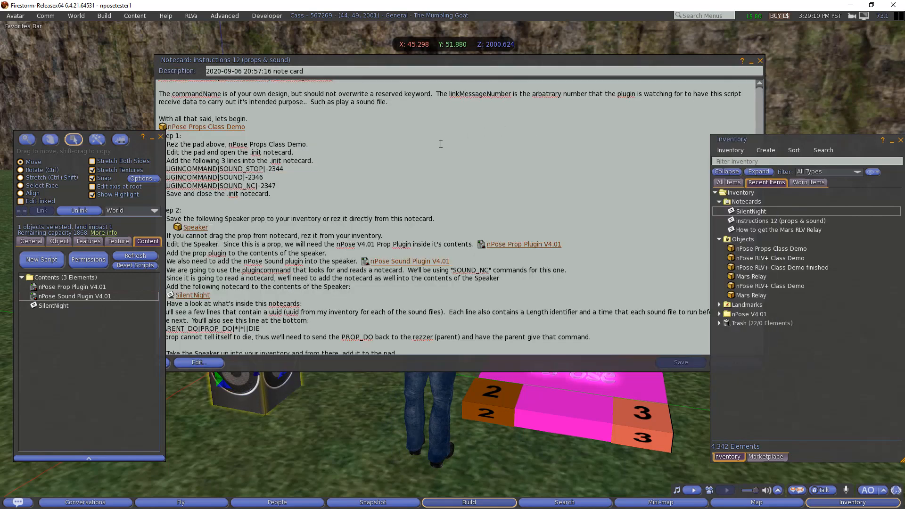
click(251, 292)
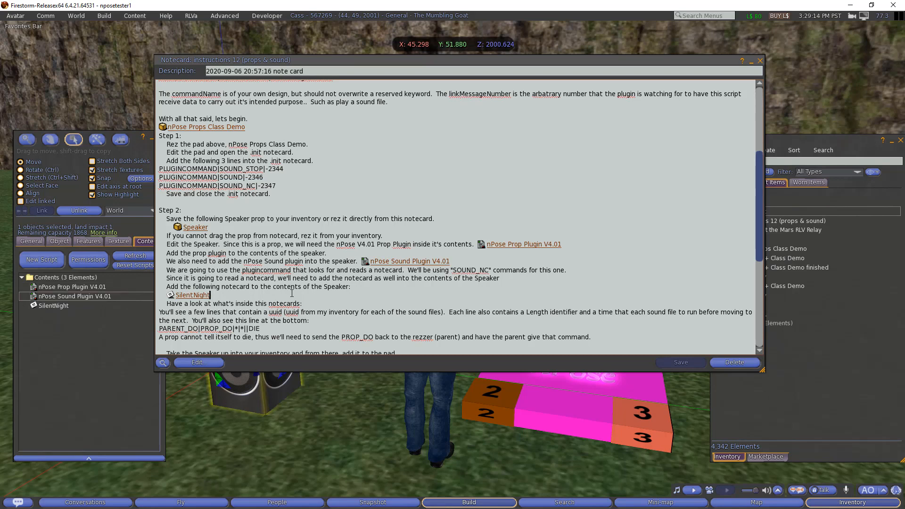
scroll(291, 293, down, 3)
scroll(292, 294, down, 1)
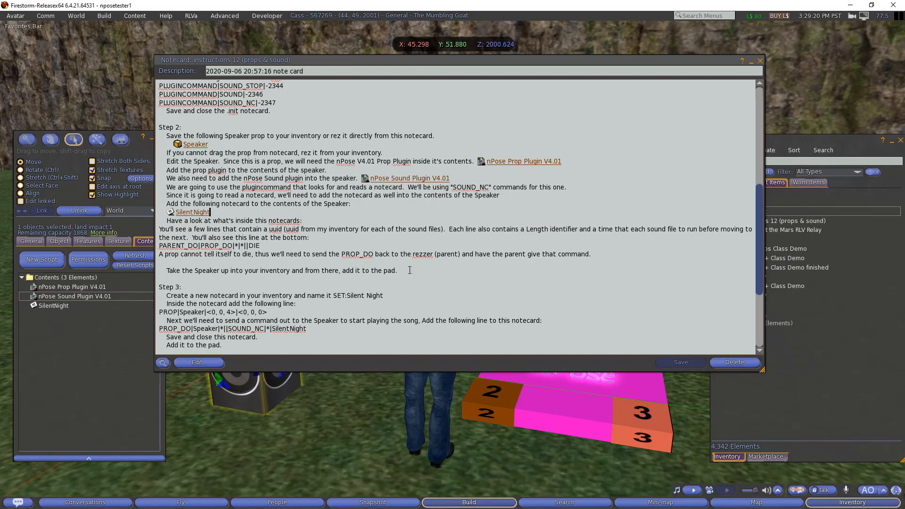
right_click(244, 386)
click(212, 390)
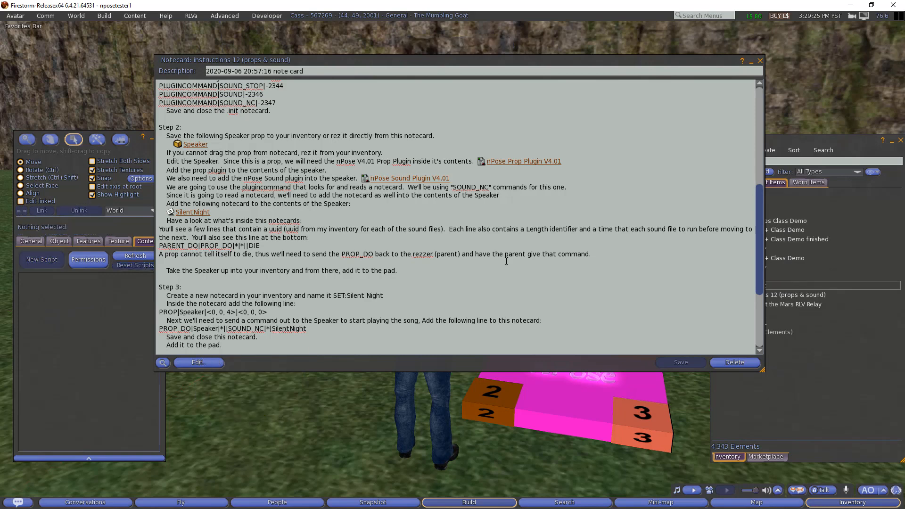
- Drag the Speaker from inventory into the pad's contents, bringing it to 30 elements
click(889, 180)
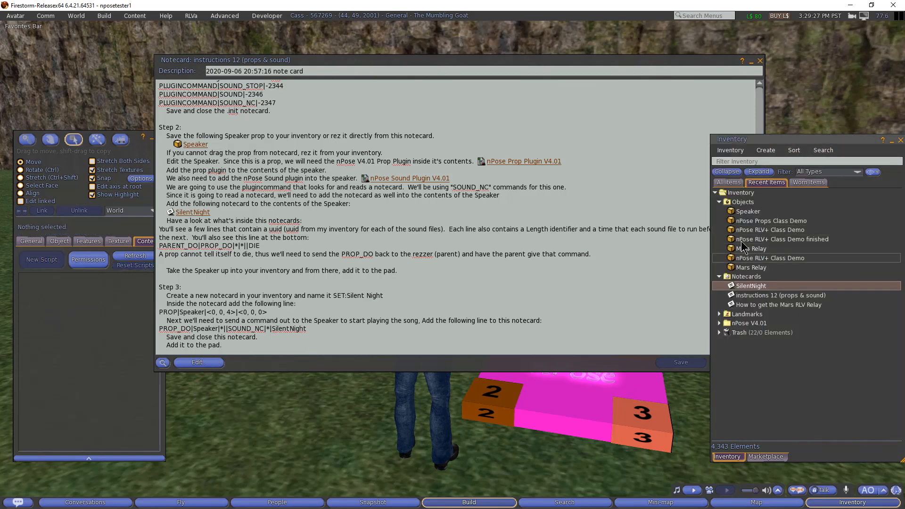
click(744, 212)
drag(608, 412, 560, 398)
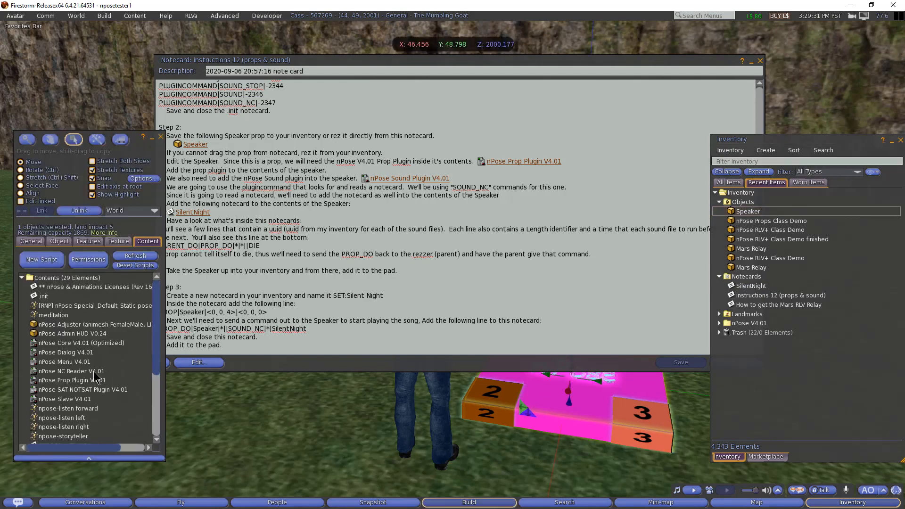
scroll(404, 262, down, 1)
scroll(403, 262, down, 1)
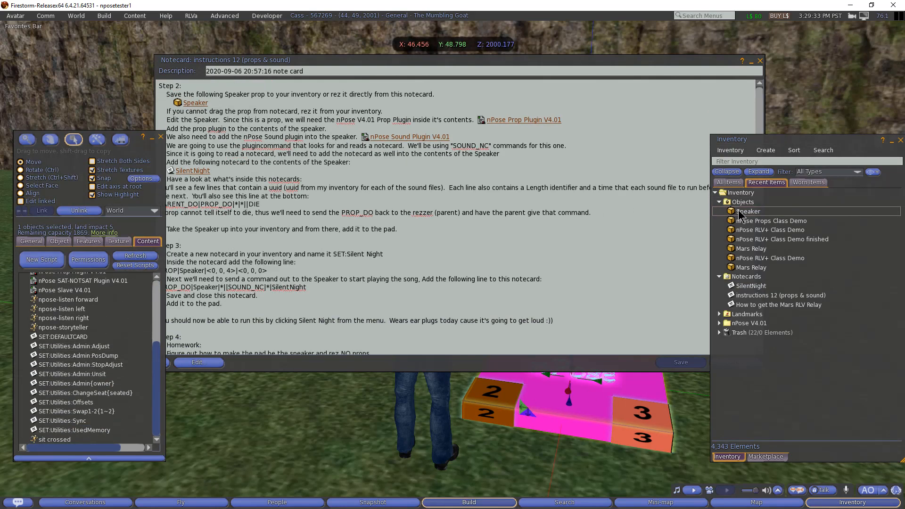
drag(739, 211, 97, 361)
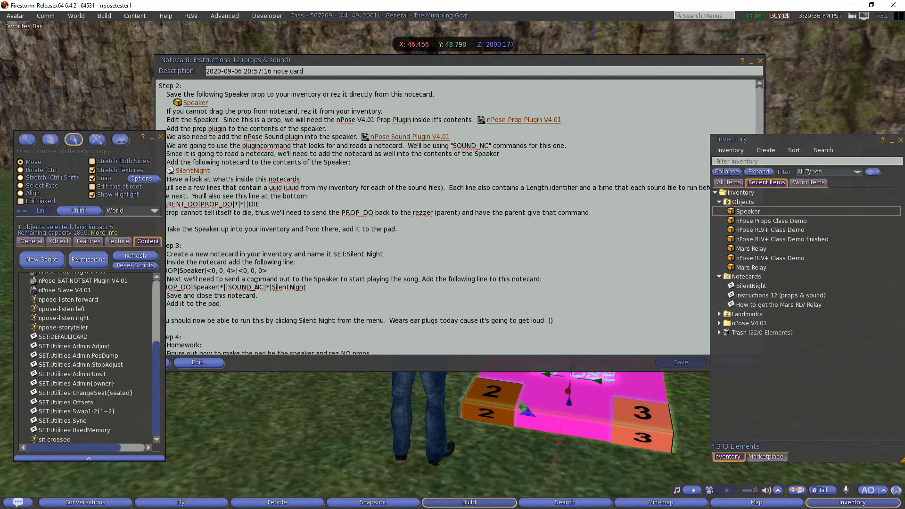
click(393, 236)
scroll(392, 236, down, 2)
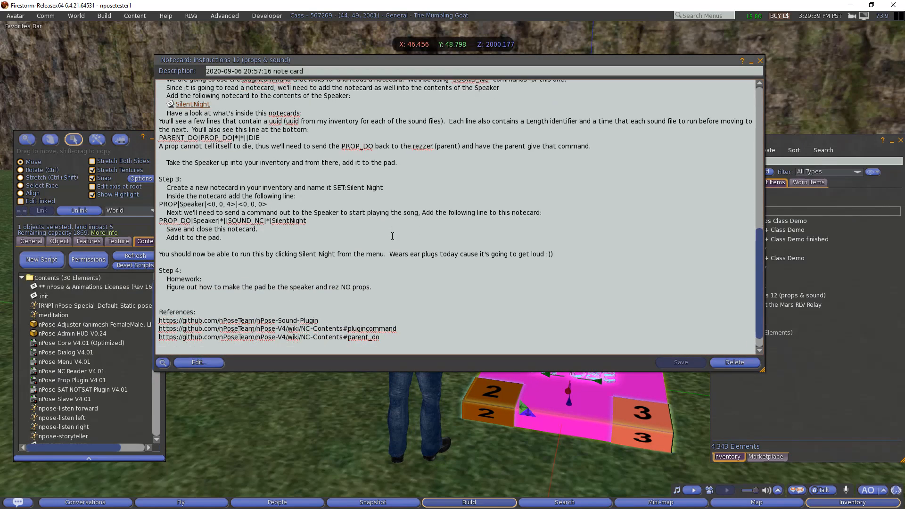
scroll(393, 236, up, 3)
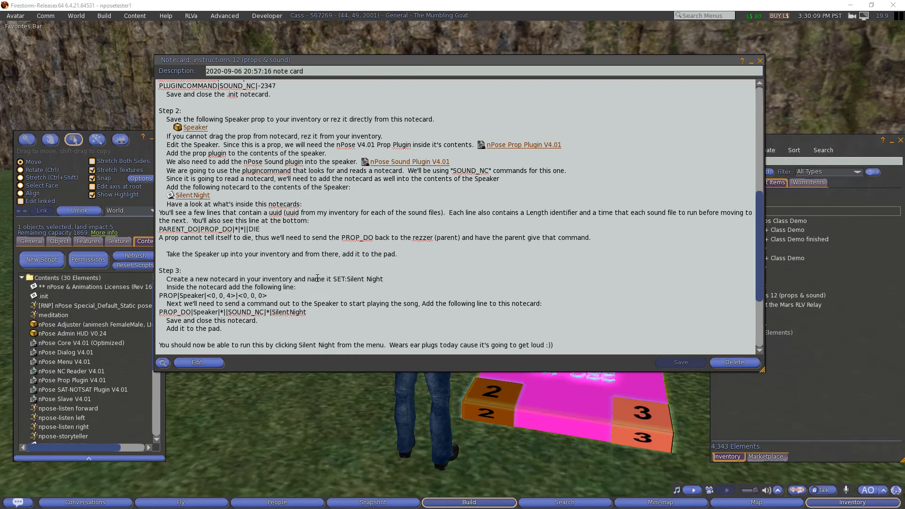
- Create a new notecard in Notecards named SET:Silent Night, copying the name from the instructions
drag(333, 280, 386, 279)
key(ctrl+c)
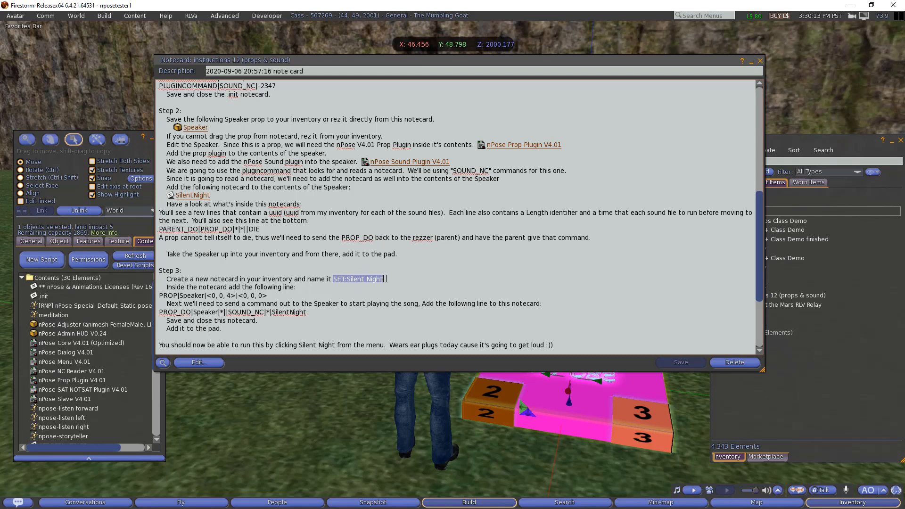
key(ctrl)
click(831, 268)
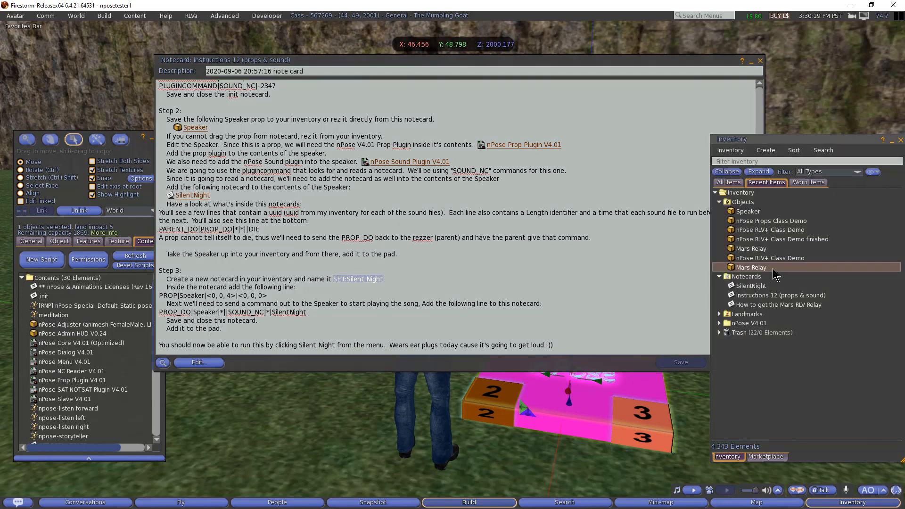
right_click(743, 277)
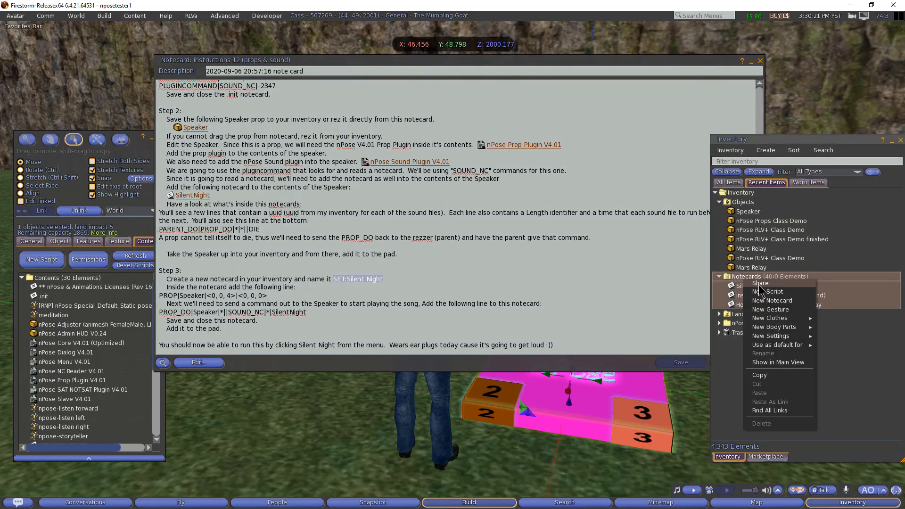
click(766, 303)
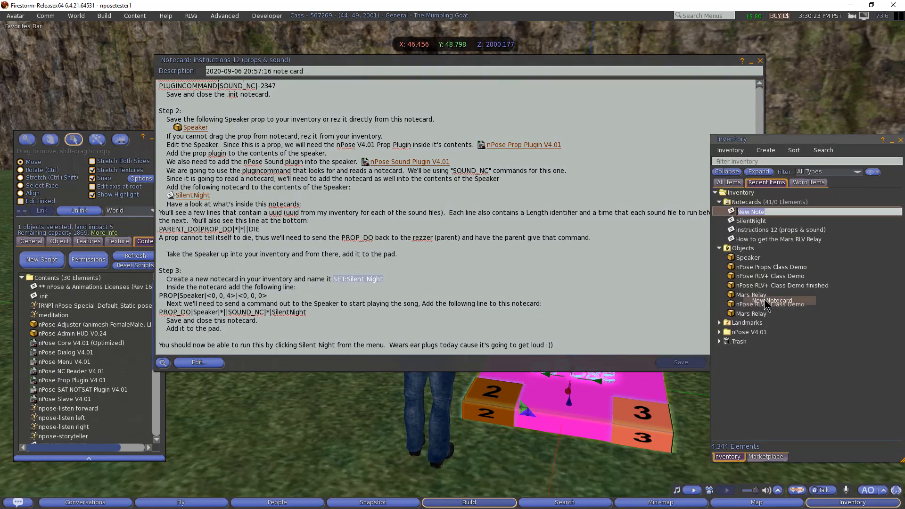
key(ctrl+v)
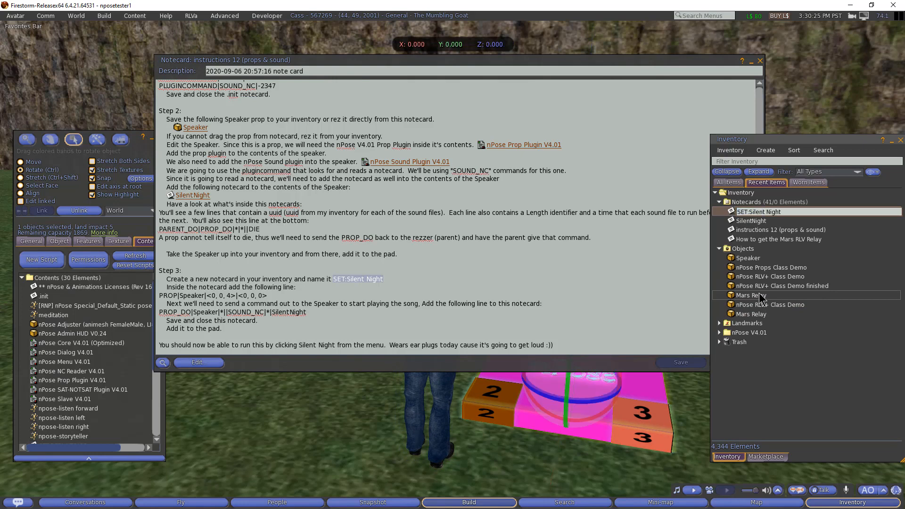
key(Return)
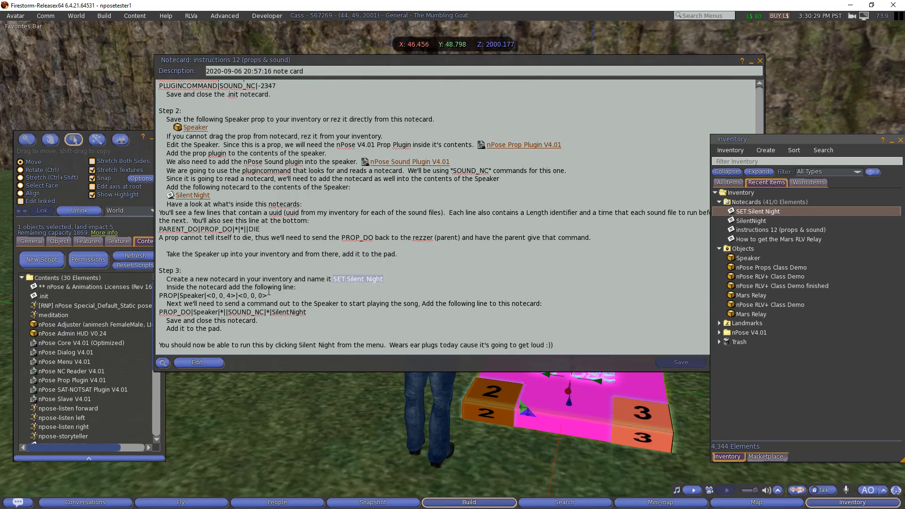
- Paste the line PROP|Speaker|<0, 0, 4>|<0, 0, 0> into the SET:Silent Night notecard
drag(281, 296, 156, 297)
key(ctrl+c)
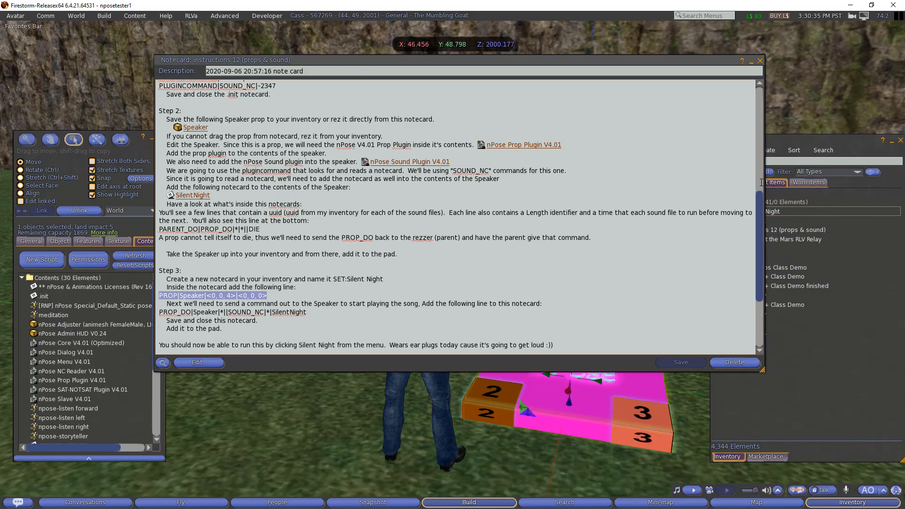
double_click(777, 212)
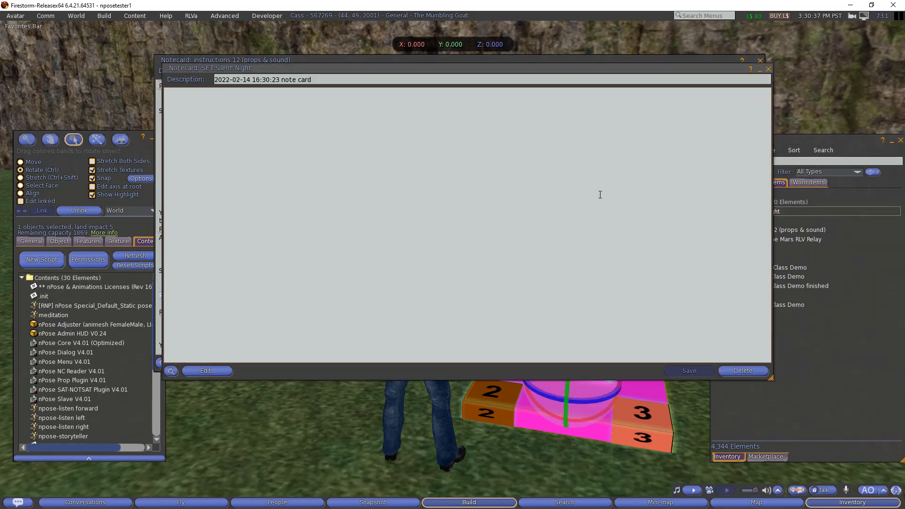
key(ctrl+v)
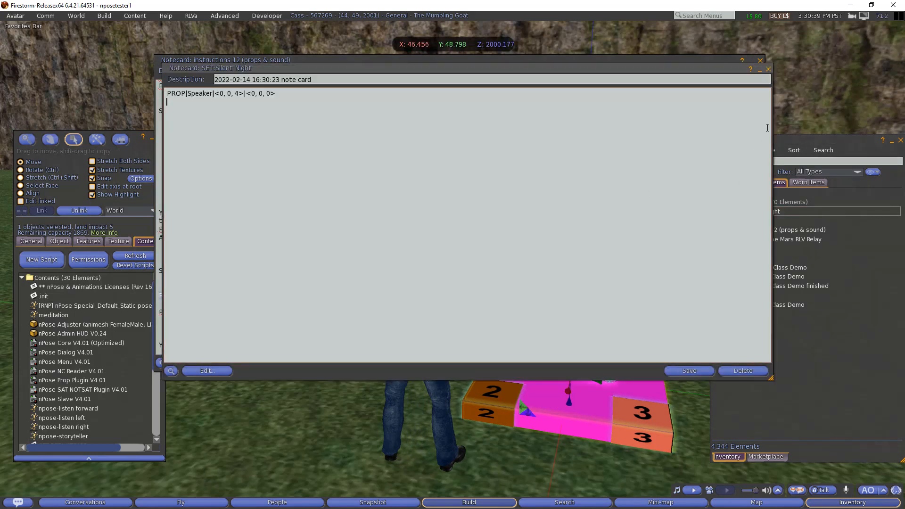
click(686, 60)
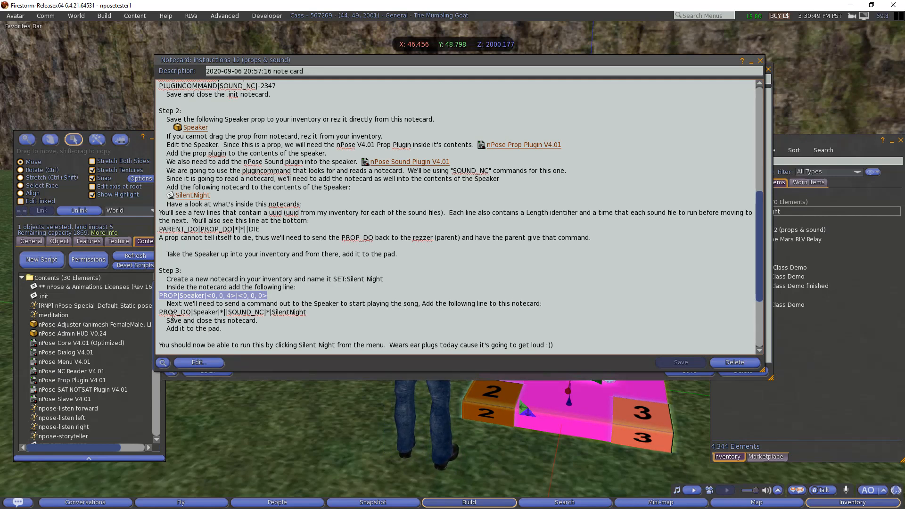
- Review the PROP_DO line's parts: PROP_DO, Speaker, SOUND_NC, the asterisk and SilentNight
double_click(173, 312)
double_click(206, 312)
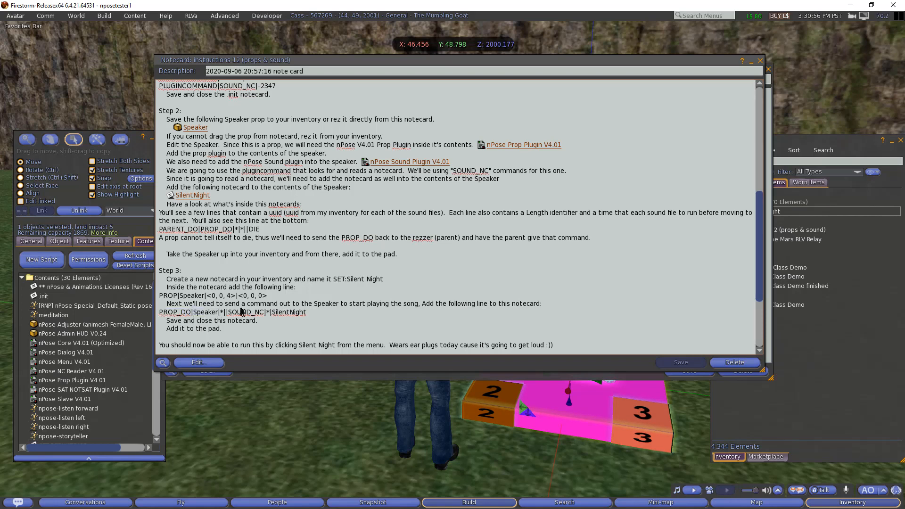
double_click(243, 313)
click(266, 312)
double_click(269, 312)
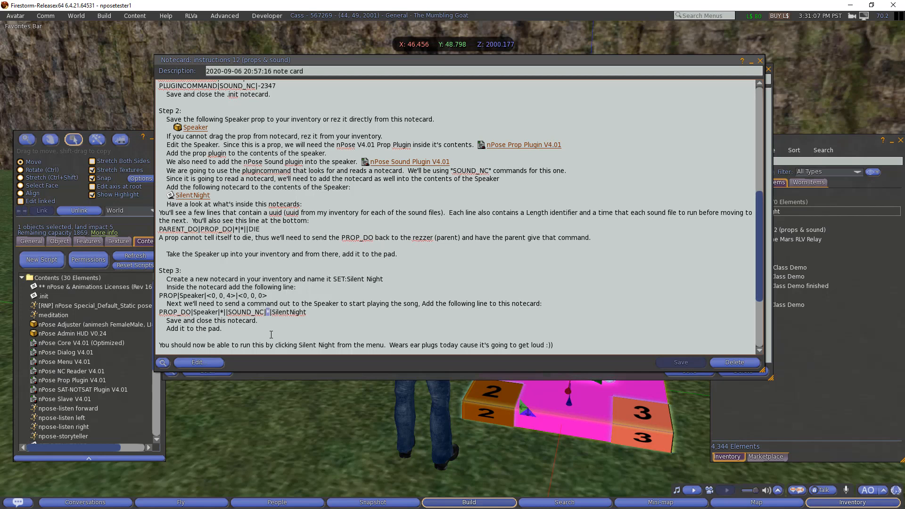
double_click(285, 313)
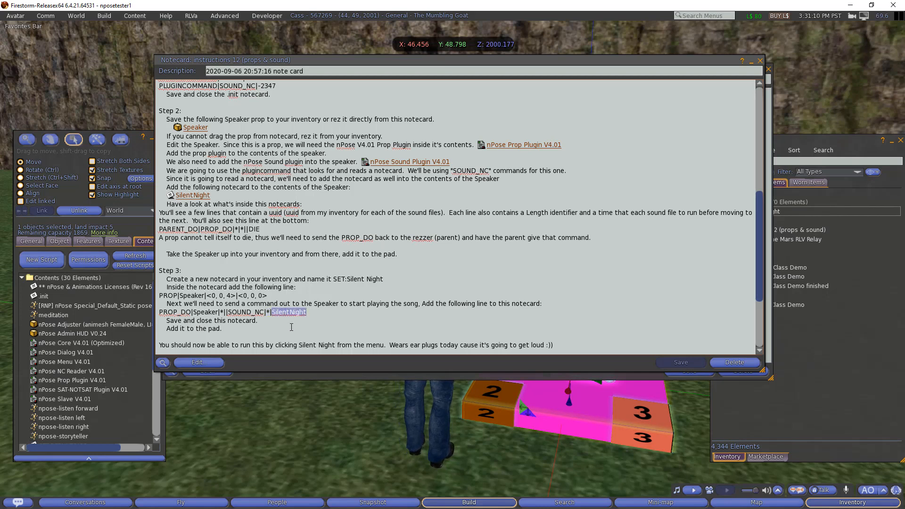
click(270, 313)
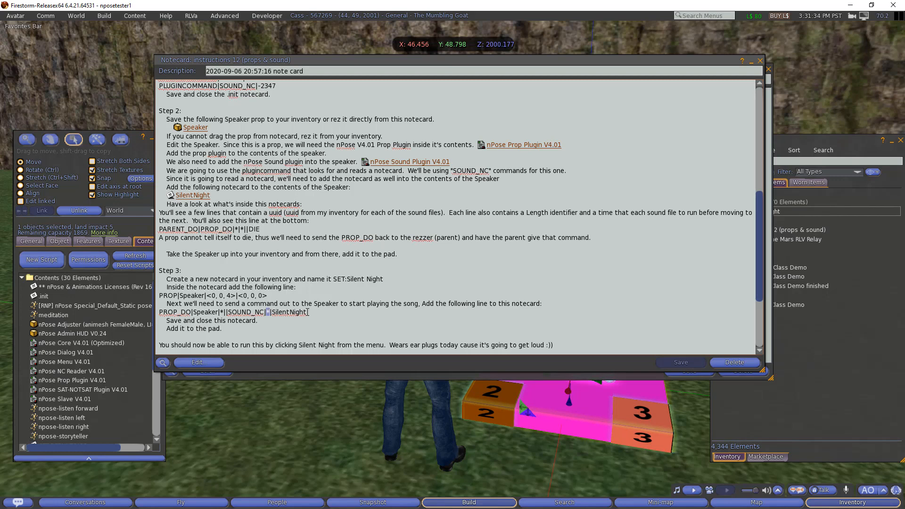
- Copy PROP_DO|Speaker|*||SOUND_NC|*|SilentNight into SET:Silent Night as line 2 and save it
drag(309, 313, 158, 315)
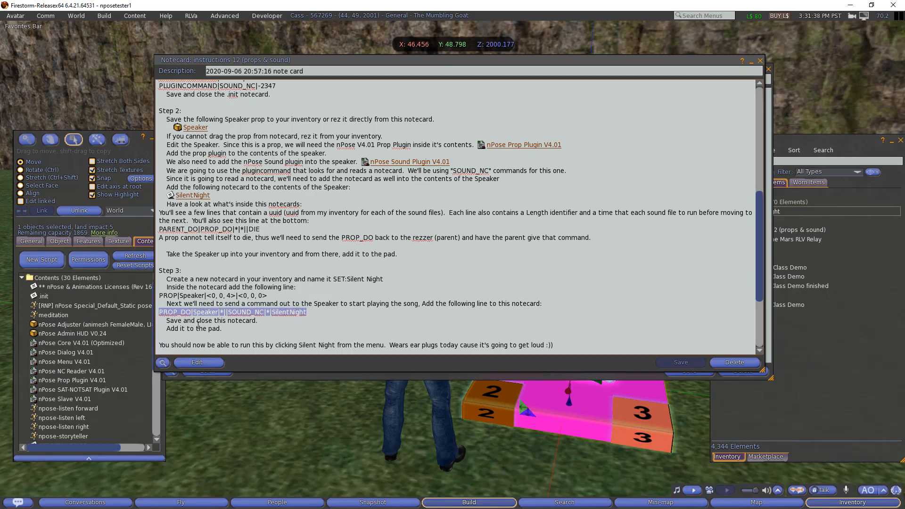
right_click(258, 314)
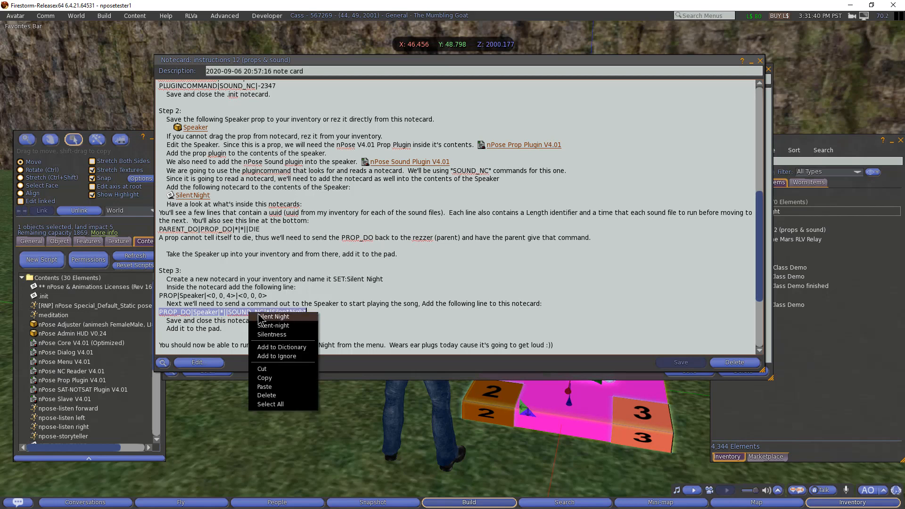
click(274, 379)
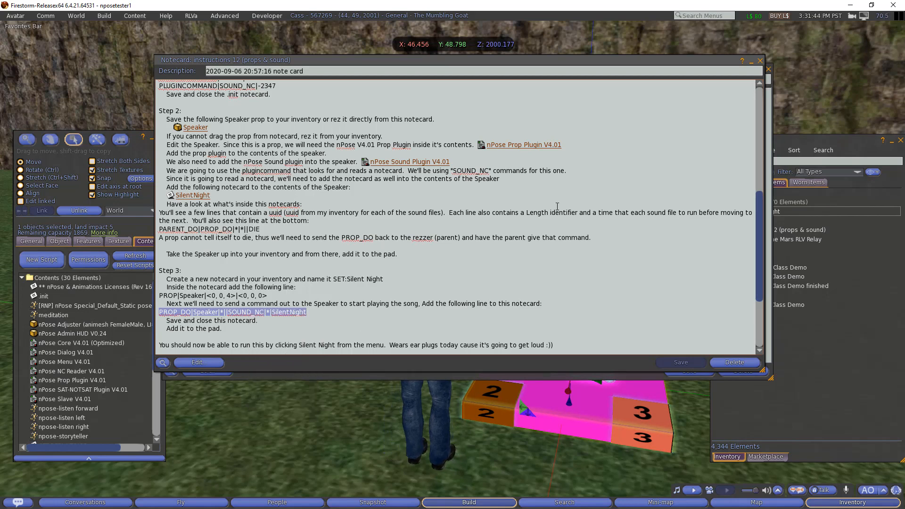
click(751, 62)
right_click(275, 175)
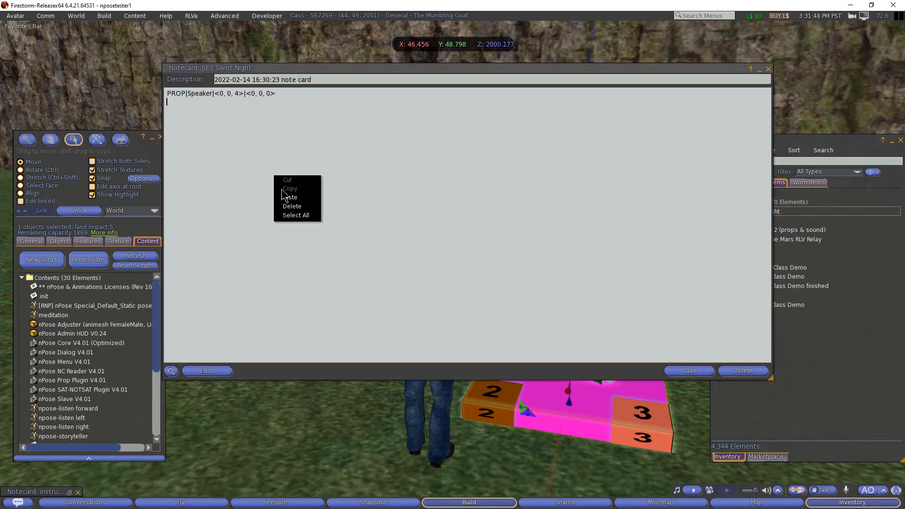
click(289, 198)
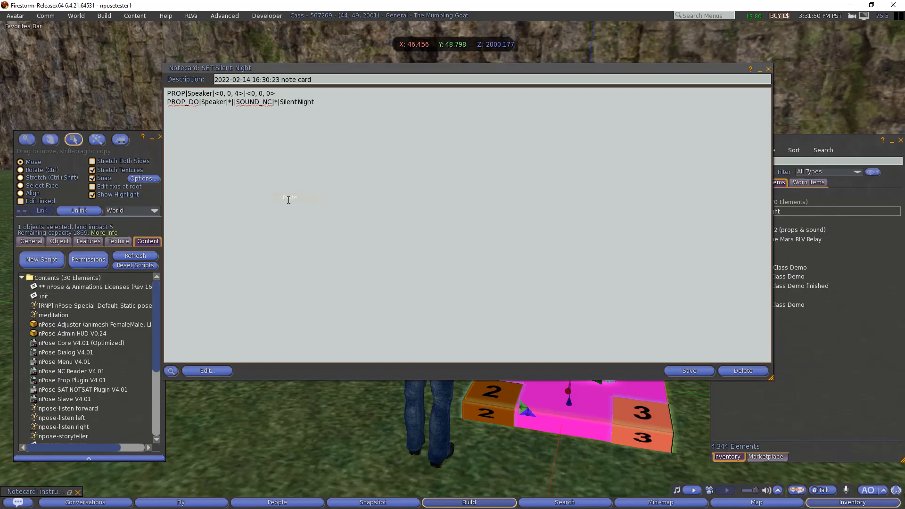
click(683, 371)
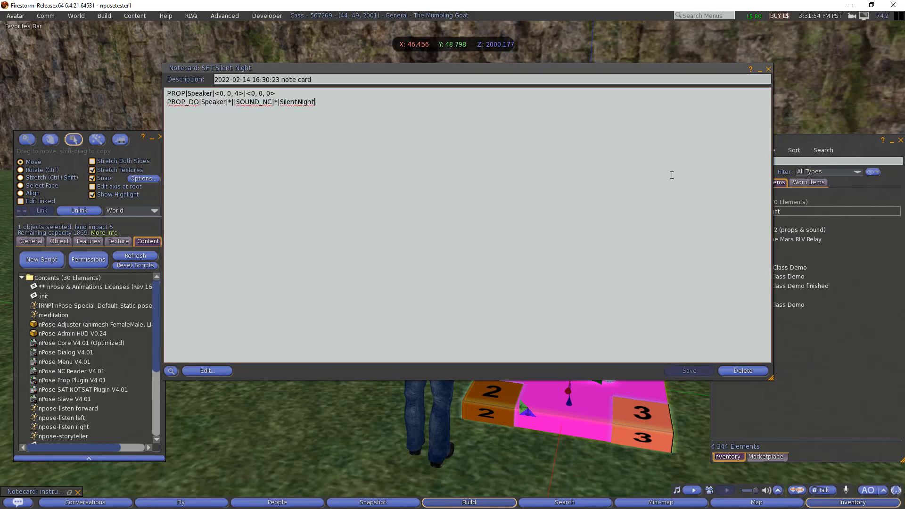
- Close SET:Silent Night, pick Silent Night from the pad's nPose menu, and zoom out to the Speaker
click(768, 70)
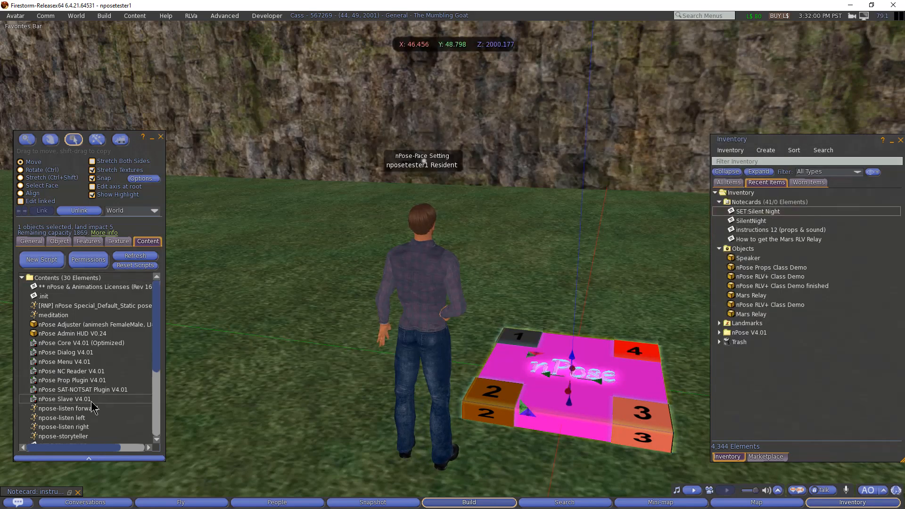
click(633, 368)
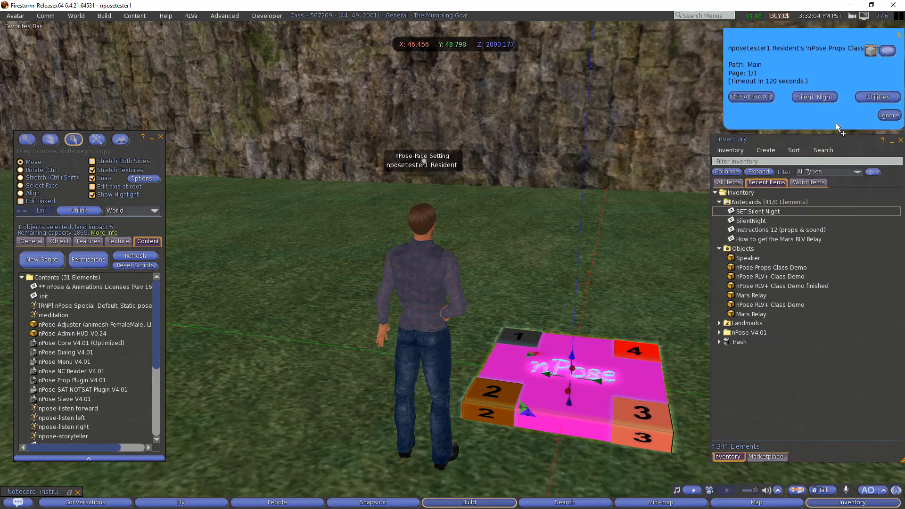
click(814, 97)
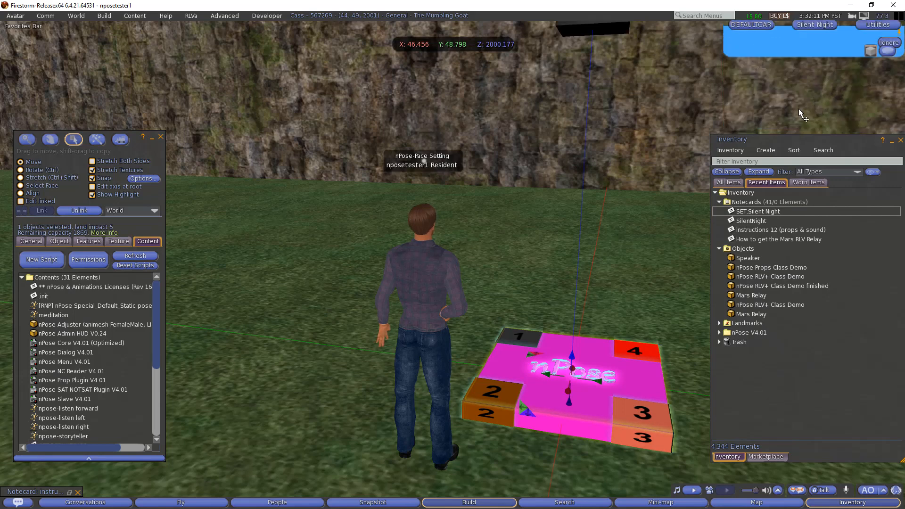
scroll(647, 147, down, 2)
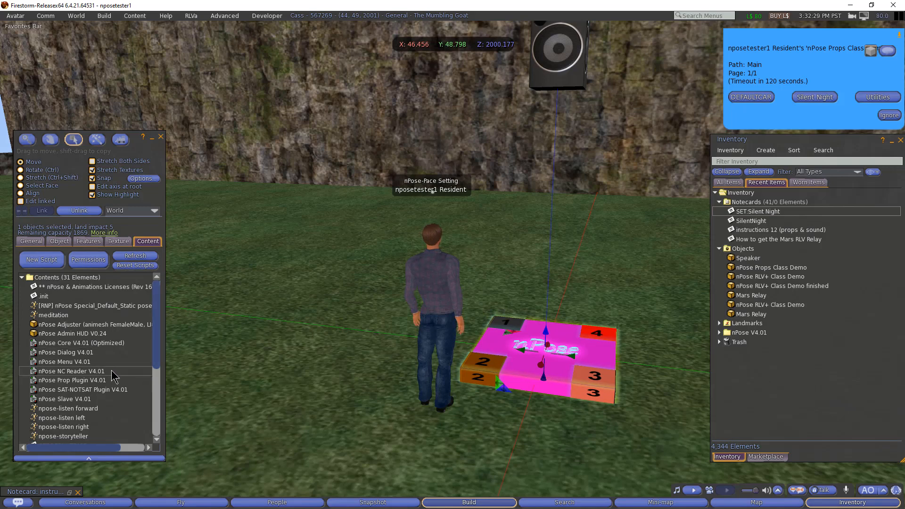
scroll(111, 371, down, 3)
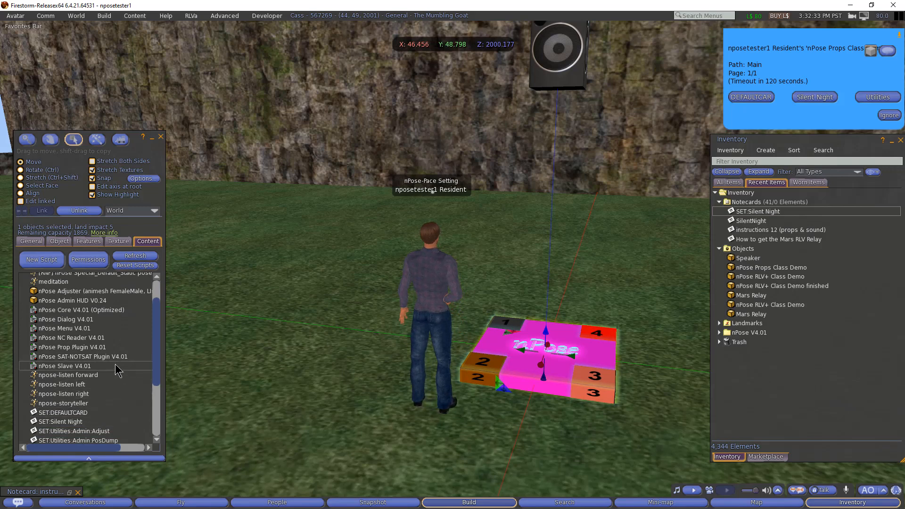
- Reopen the instructions, read Steps 3 and 4 including the ear plugs note and homework, then close it
click(71, 493)
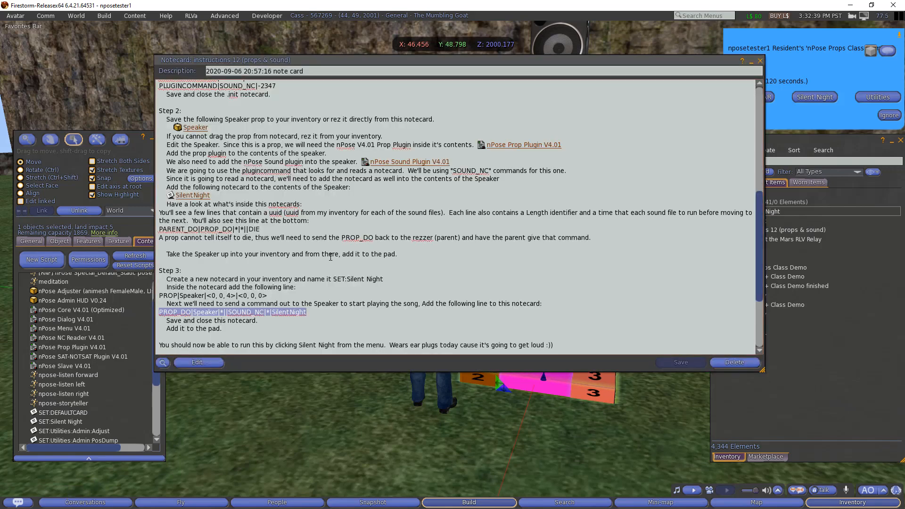
scroll(323, 259, down, 3)
scroll(323, 259, down, 1)
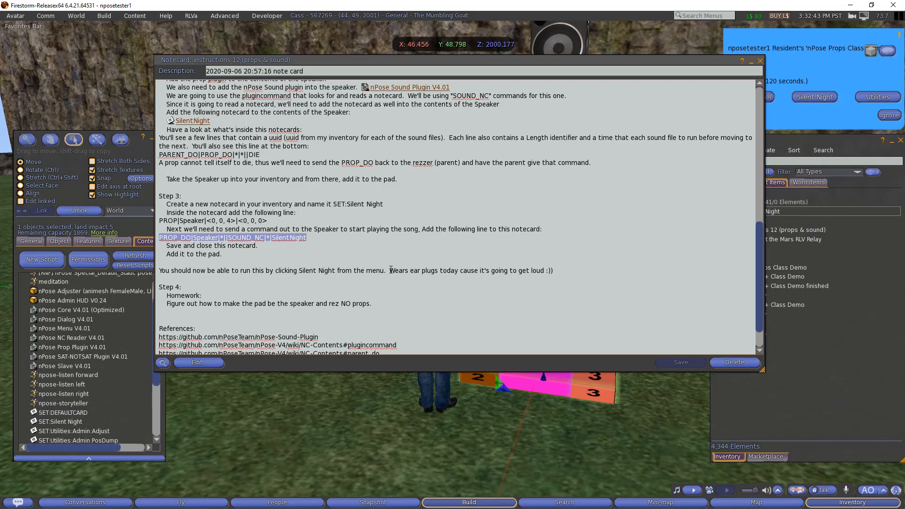
drag(391, 270, 587, 272)
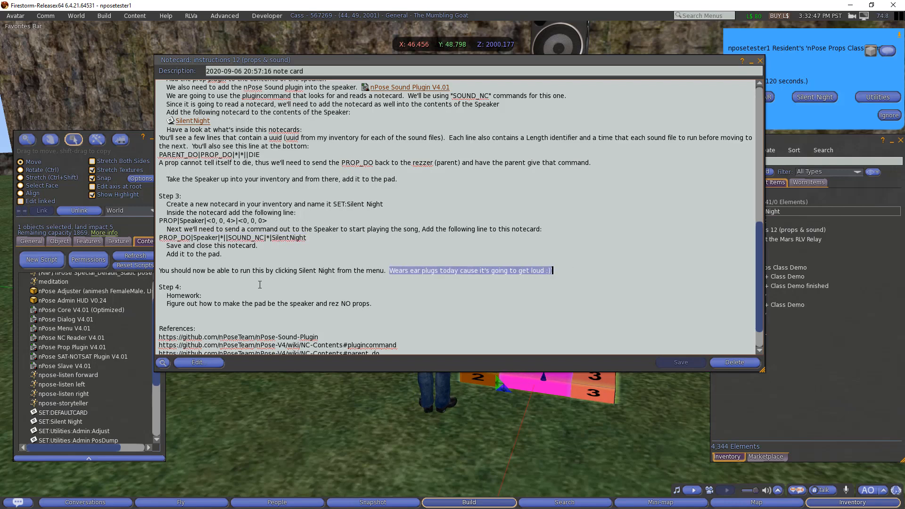
double_click(179, 296)
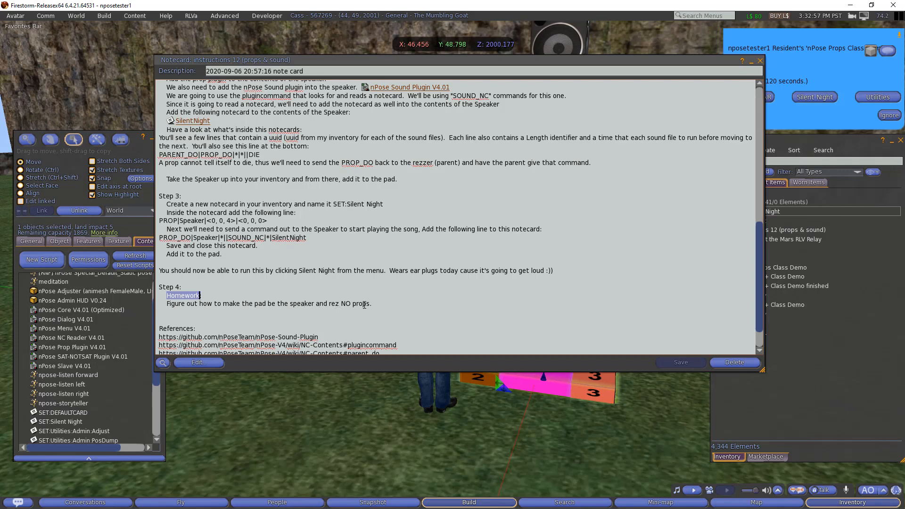
scroll(373, 304, down, 2)
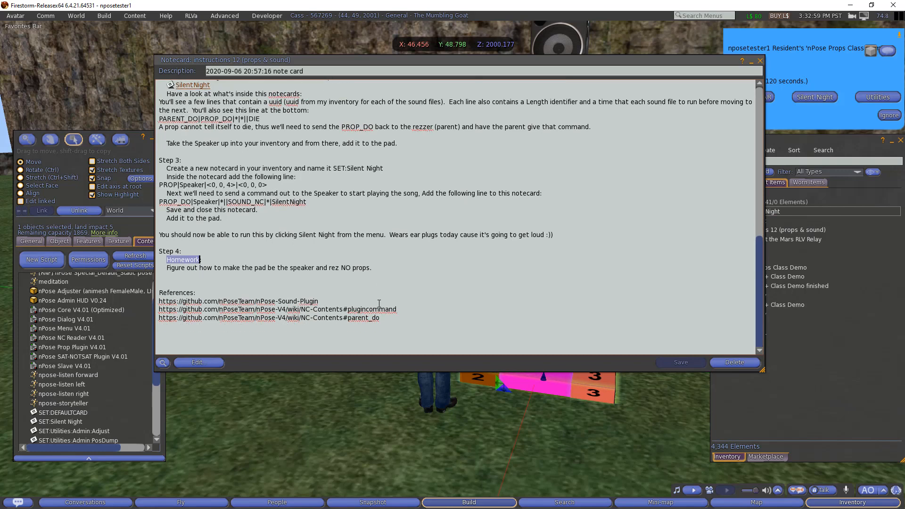
scroll(379, 303, up, 4)
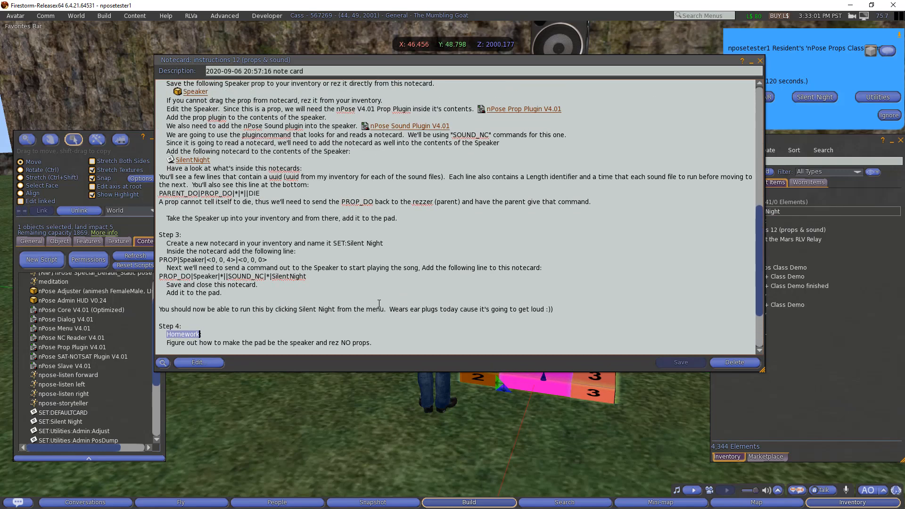
click(760, 62)
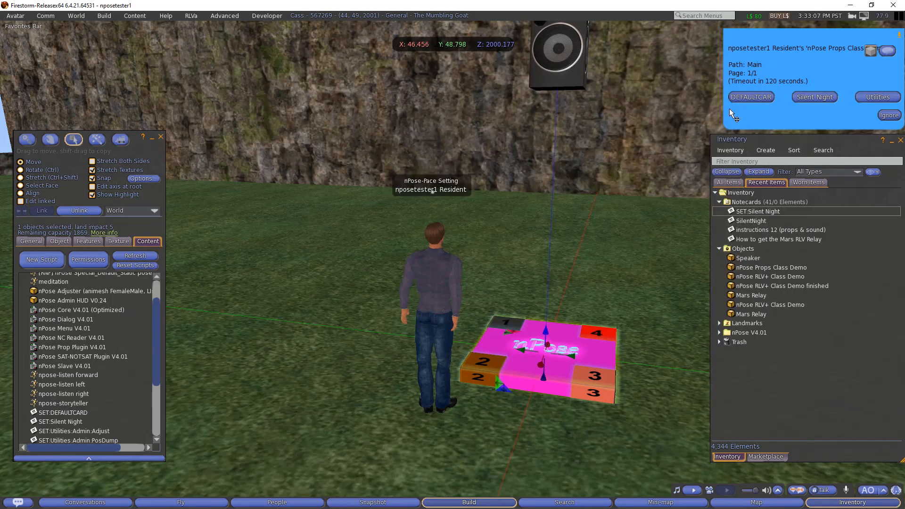
- Clear the Speaker via DEFAULTCAR, create notecard SET:Silent NightP, and open it beside SET:Silent Night
click(746, 96)
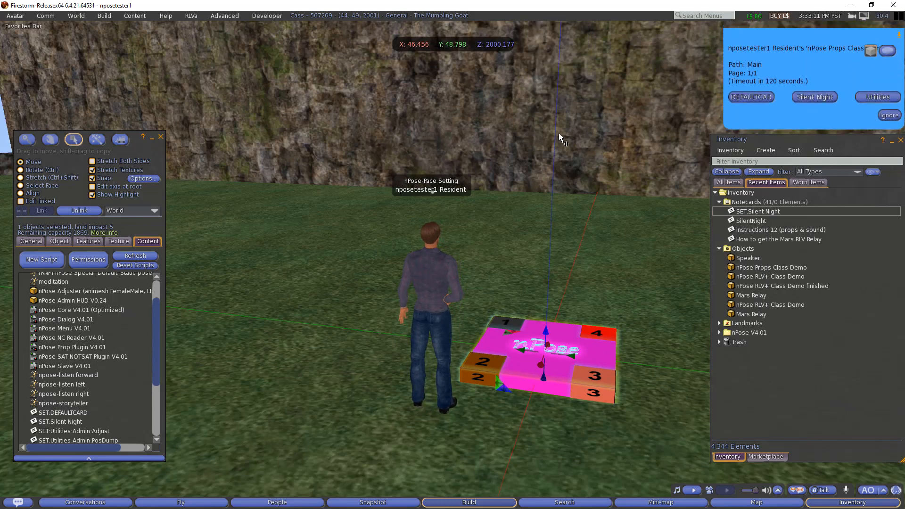
right_click(742, 200)
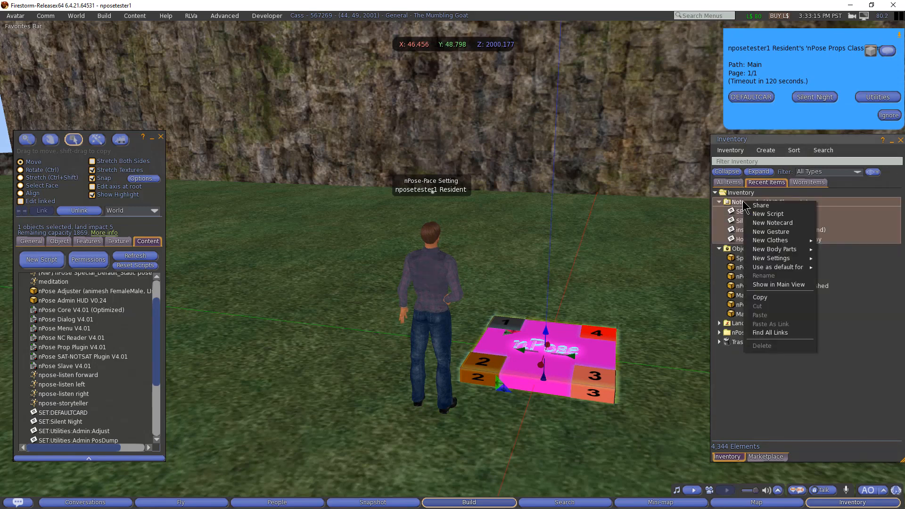
click(765, 226)
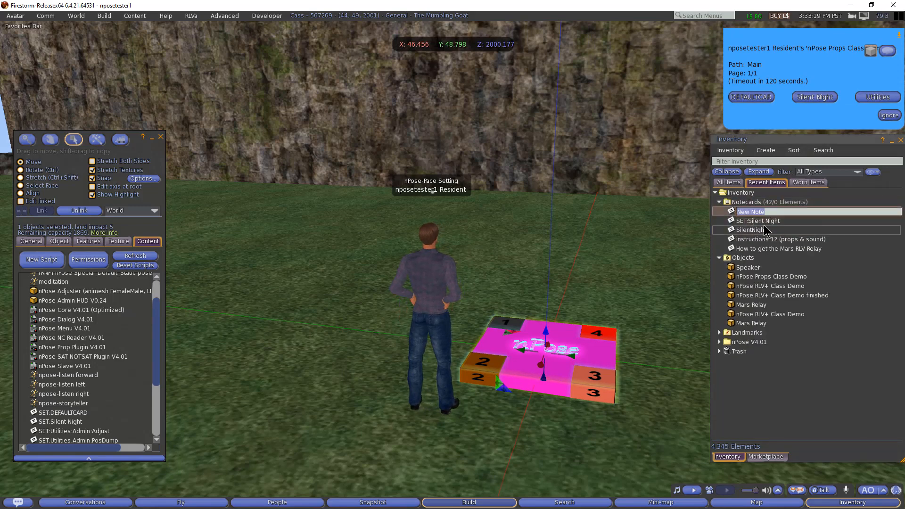
text(SET:)
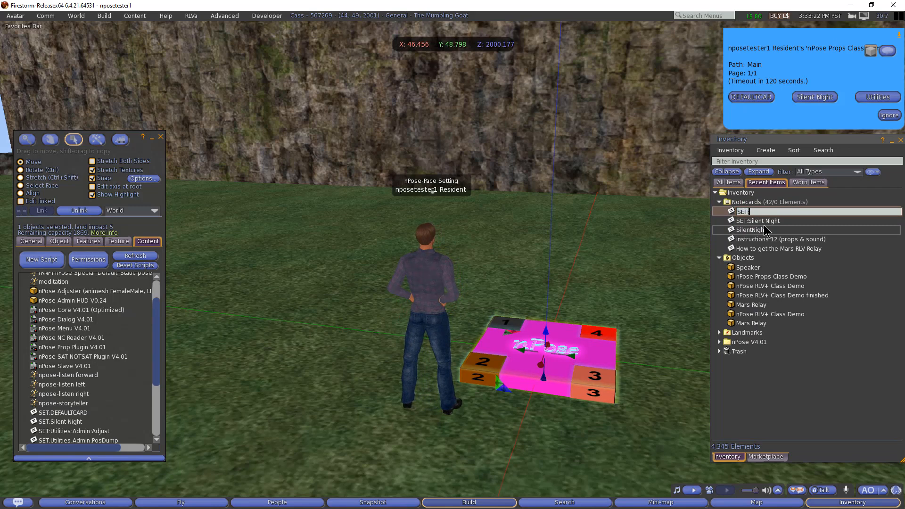
text(Silent Night)
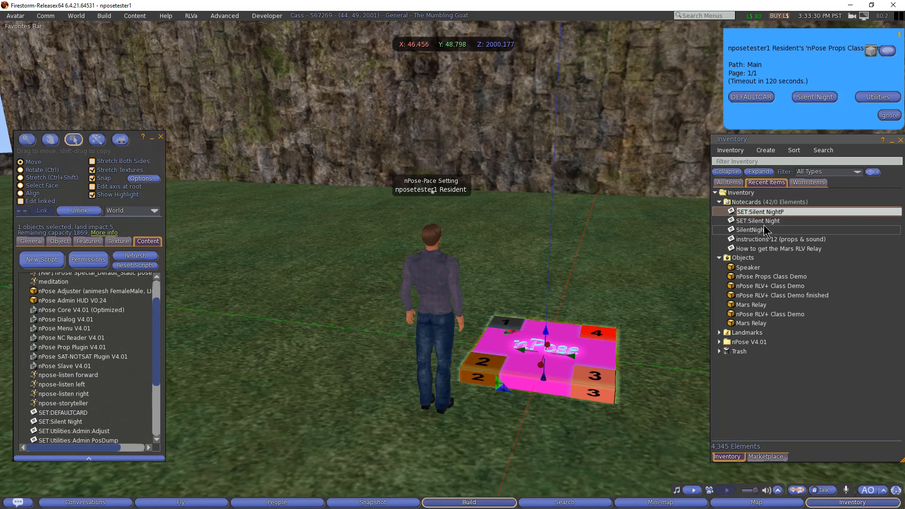
text(P)
key(Return)
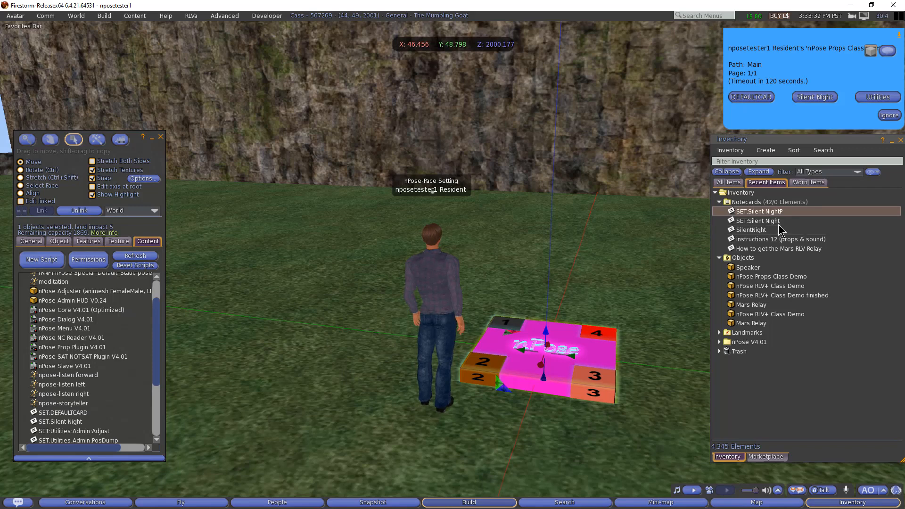
double_click(772, 222)
double_click(771, 211)
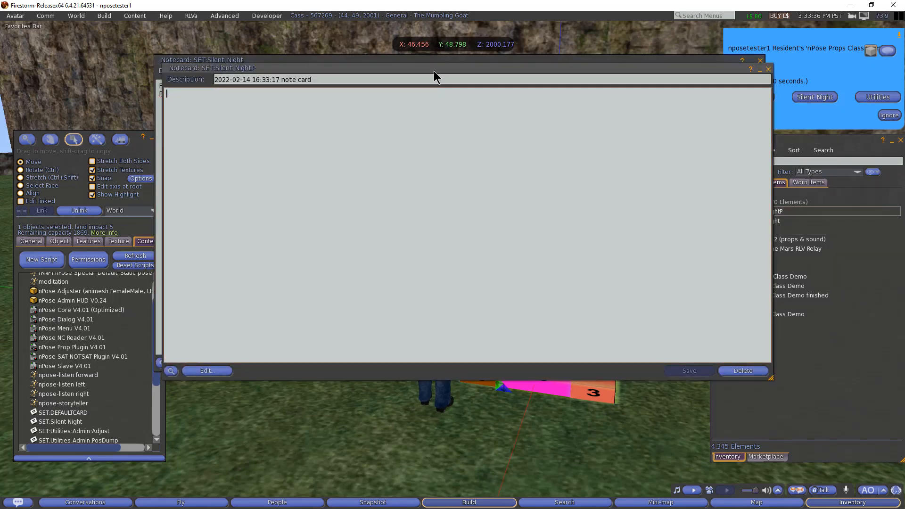
- Copy the SOUND_NC|*|SilentNight line from SET:Silent Night into SET:Silent NightP, closing SET:Silent Night
click(425, 60)
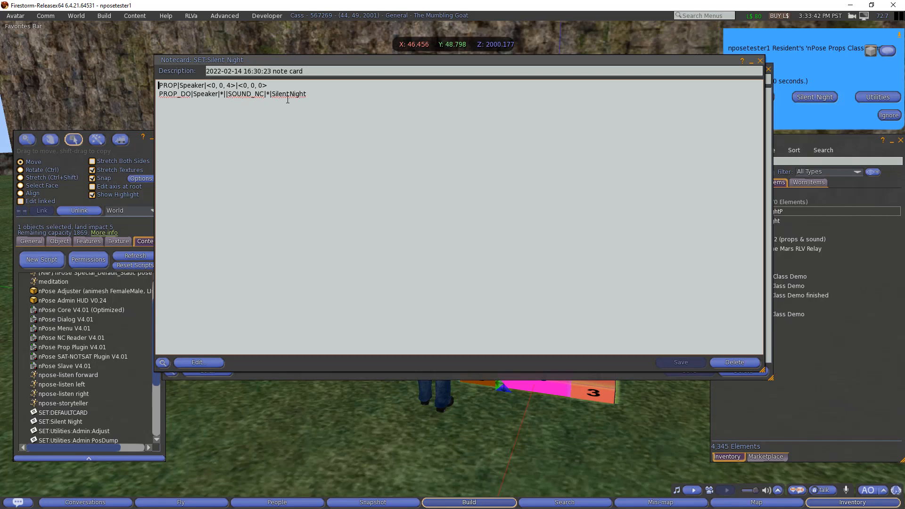
drag(308, 94, 229, 94)
key(ctrl+c)
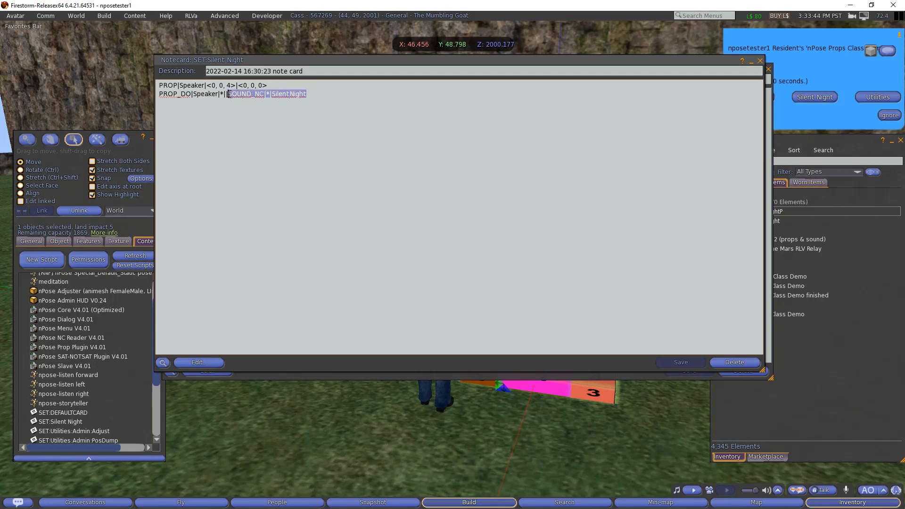
click(760, 61)
click(350, 144)
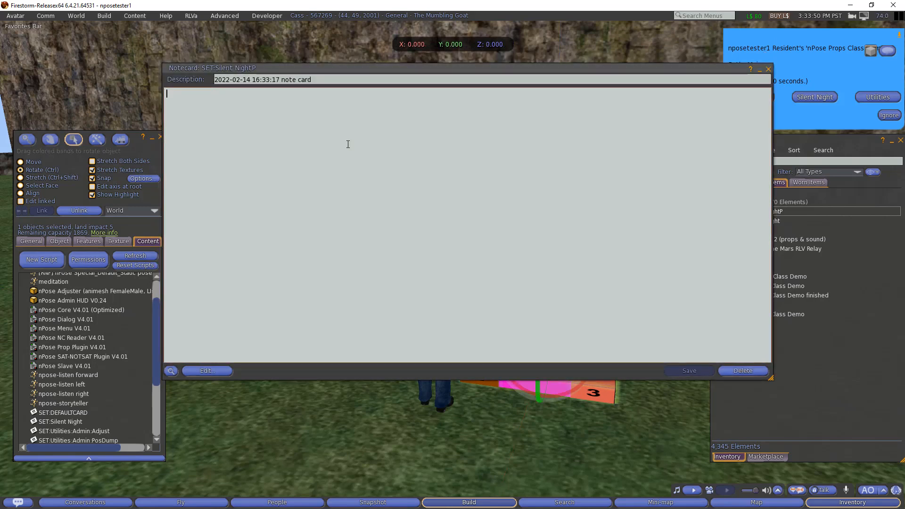
key(ctrl+v)
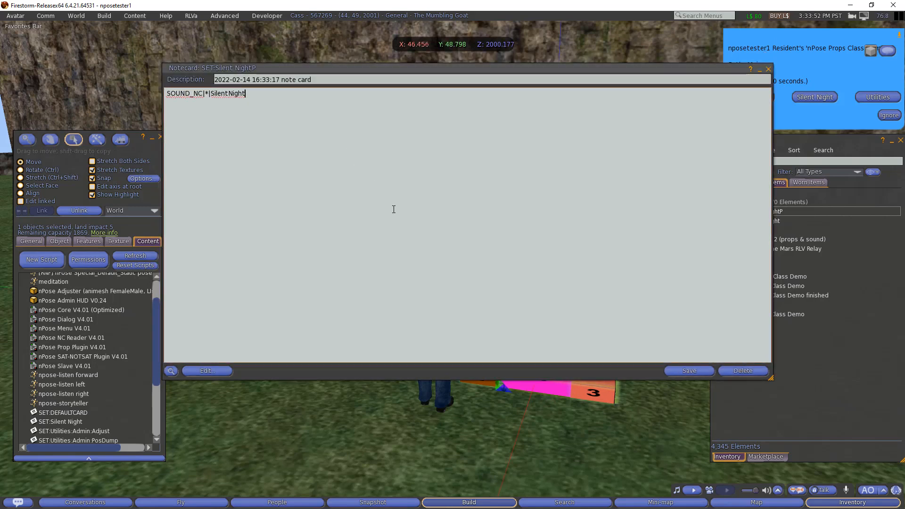
- Select the word SilentNight in the new notecard and bring the inventory back into view
click(229, 94)
double_click(229, 94)
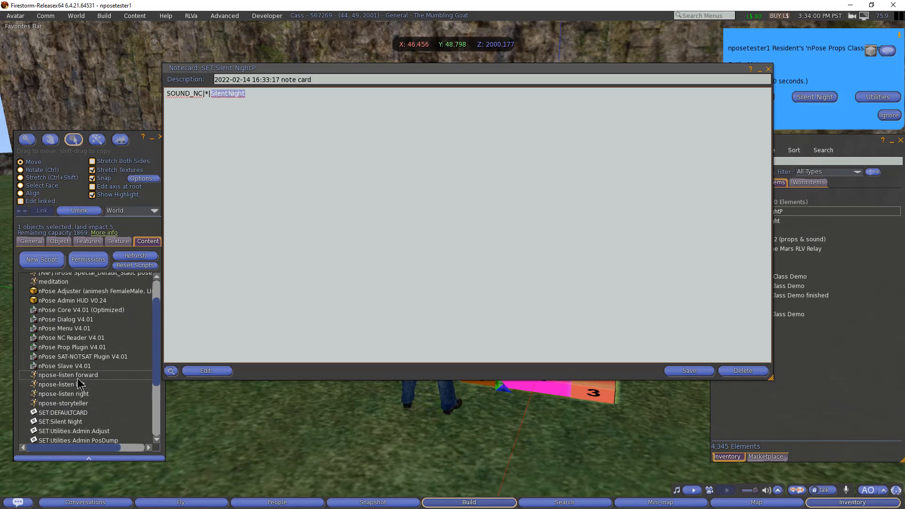
scroll(78, 376, down, 5)
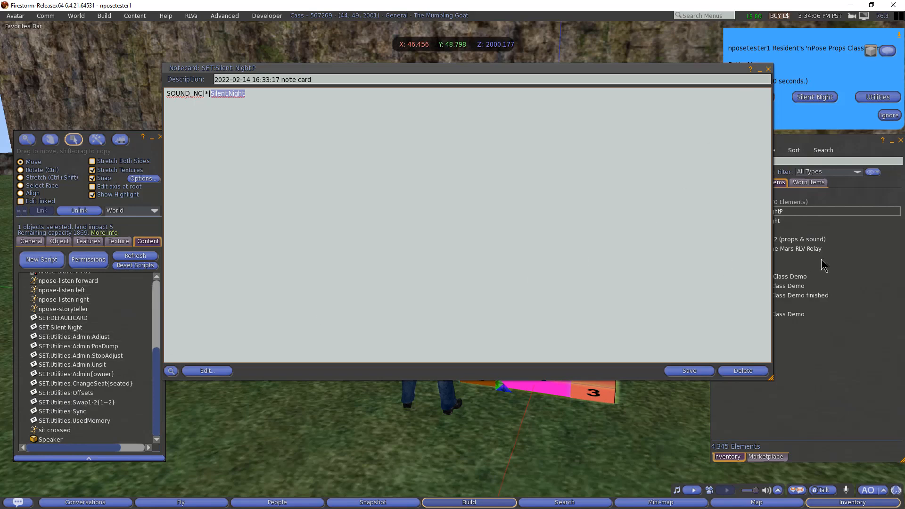
click(848, 208)
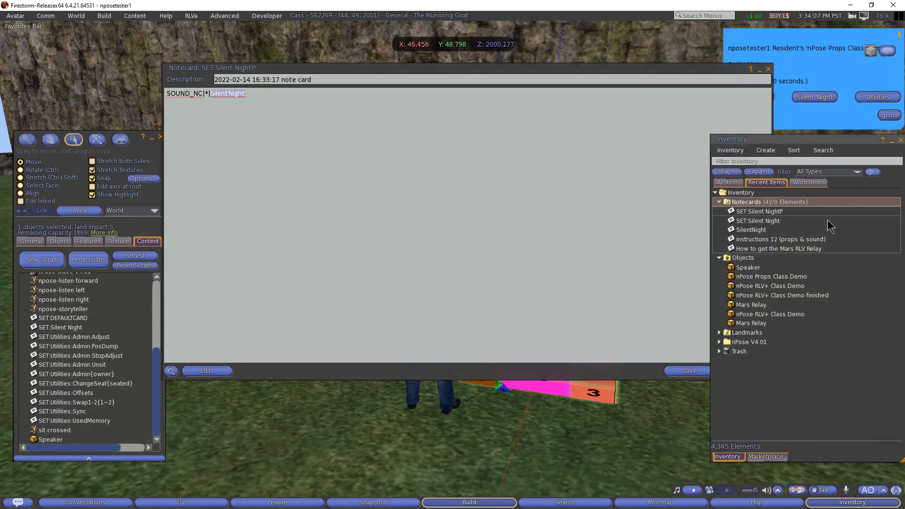
- Drag the SilentNight notecard from inventory into the pad's contents
click(752, 229)
drag(751, 230, 542, 277)
drag(140, 406, 89, 428)
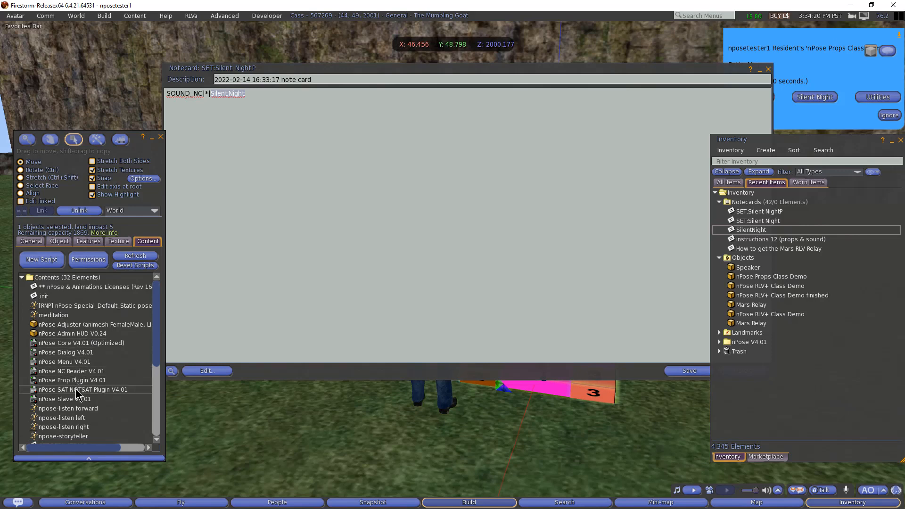
- From All Items, add the nPose Sound Plugin V4.01 script to the pad's contents
click(729, 182)
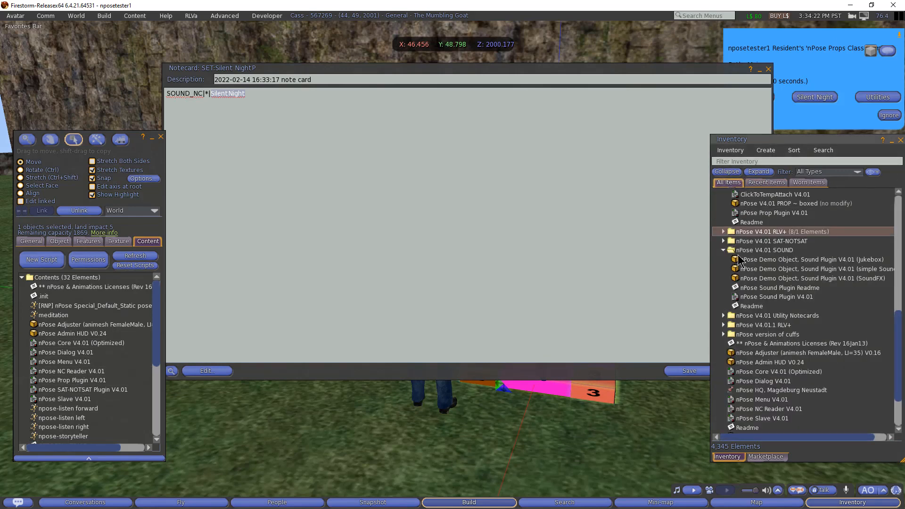
scroll(773, 361, down, 3)
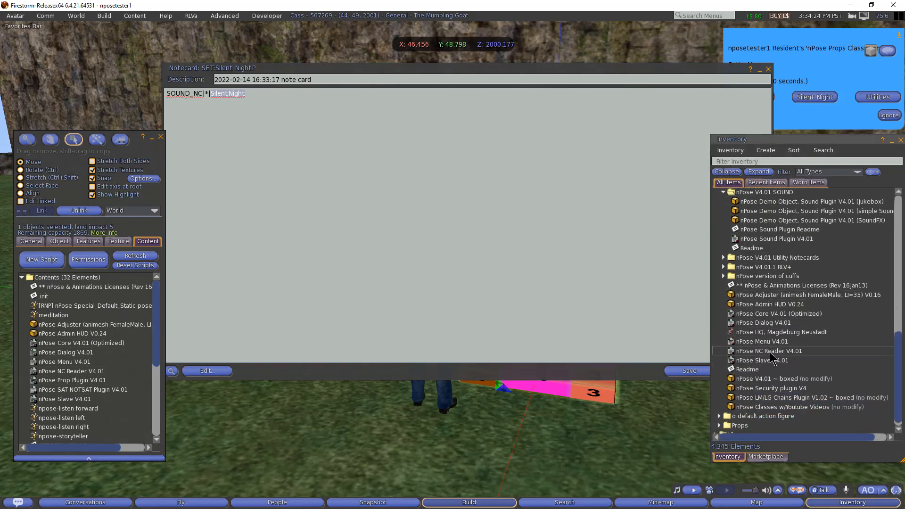
scroll(772, 359, up, 5)
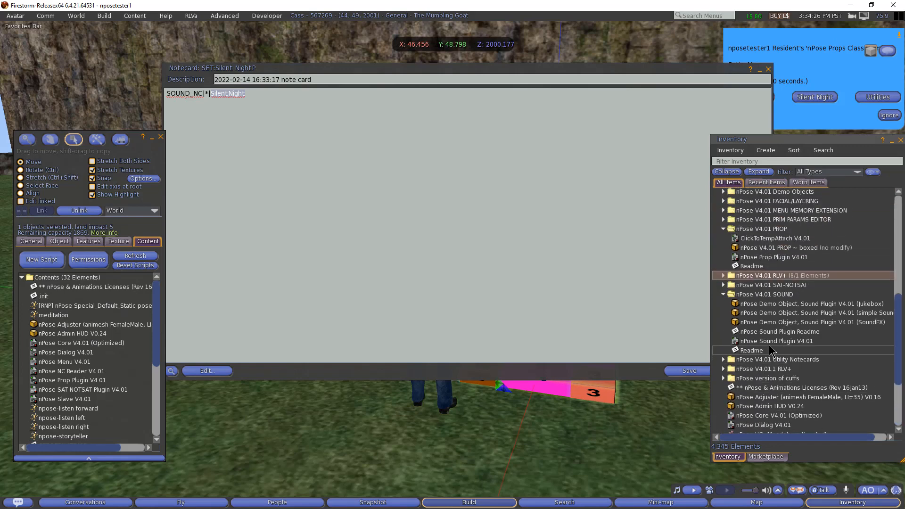
click(775, 341)
drag(776, 341, 73, 395)
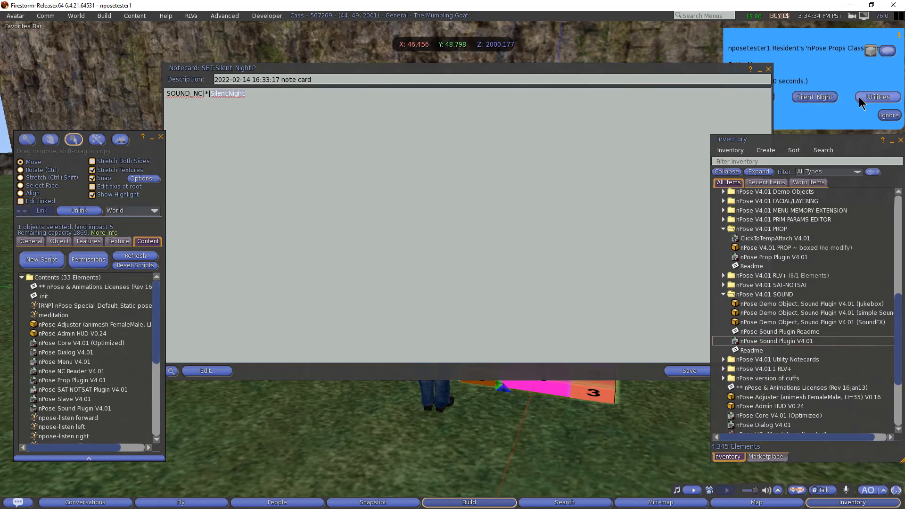
click(829, 111)
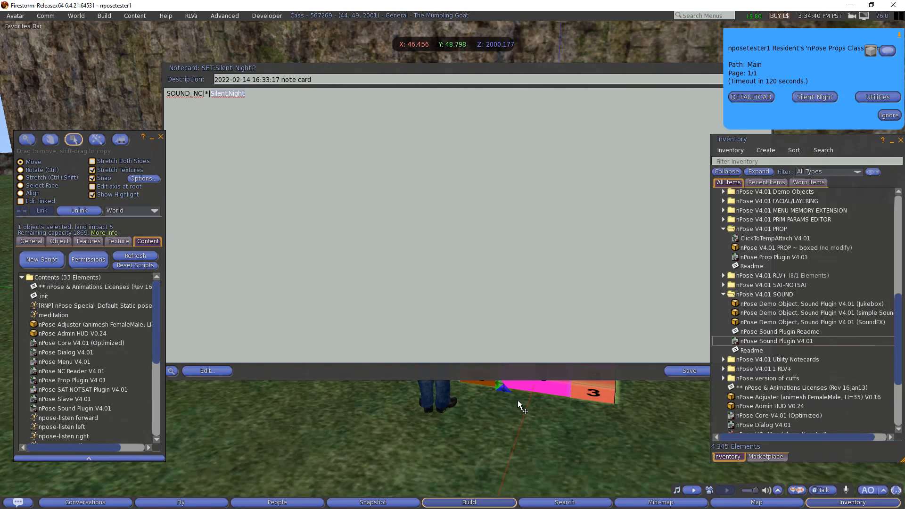
- Save and close SET:Silent NightP, then copy it from Recent Items into the pad's contents
click(615, 93)
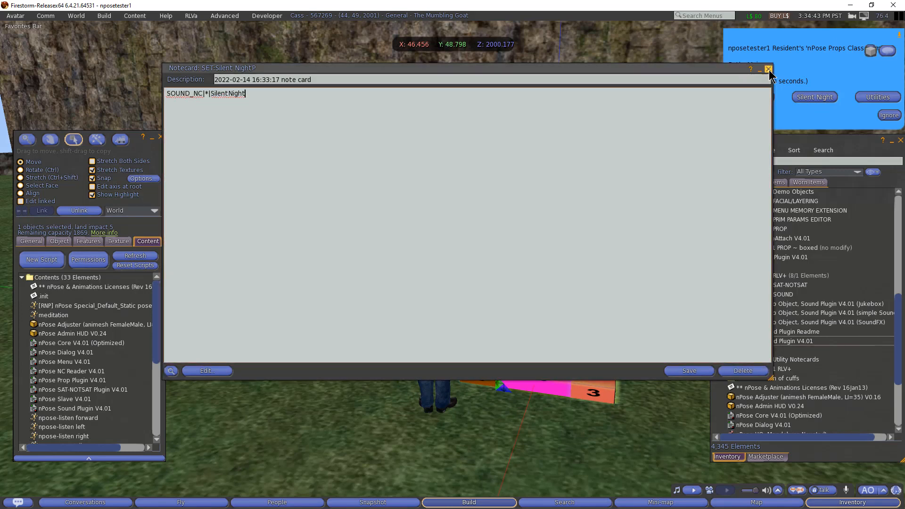
click(769, 70)
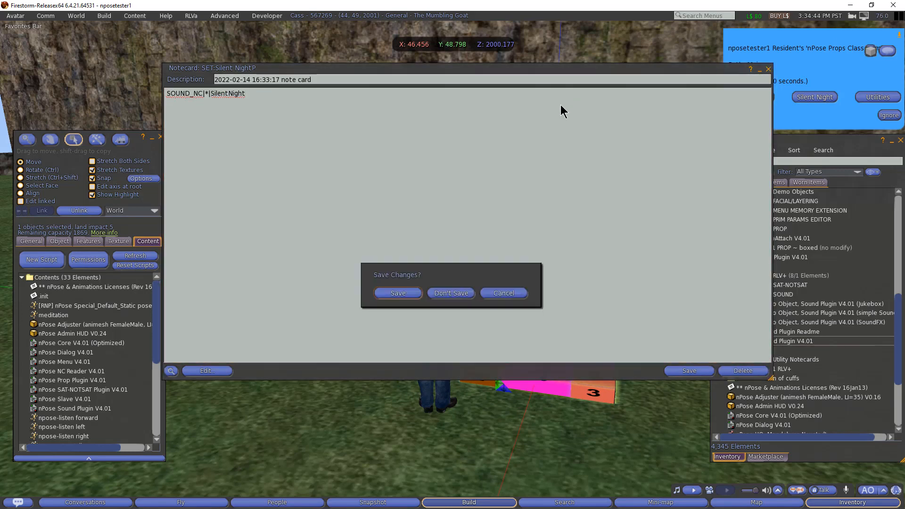
click(394, 293)
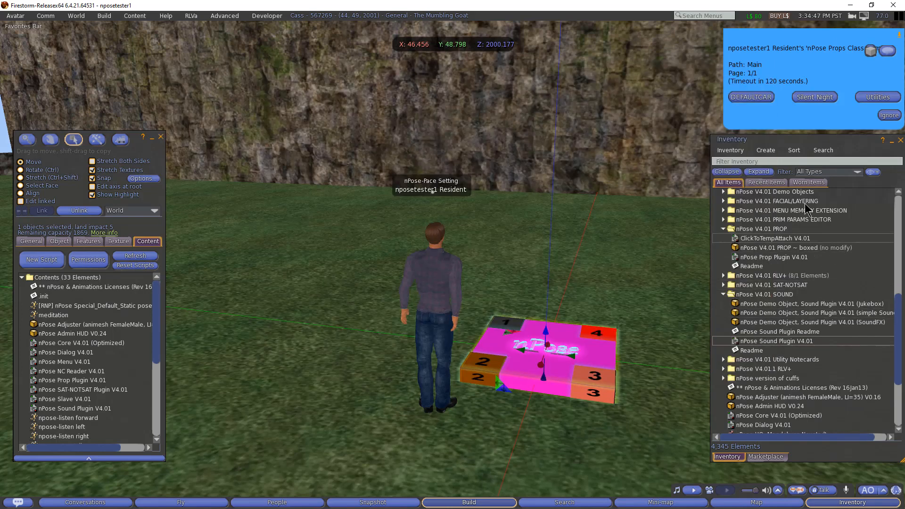
click(767, 182)
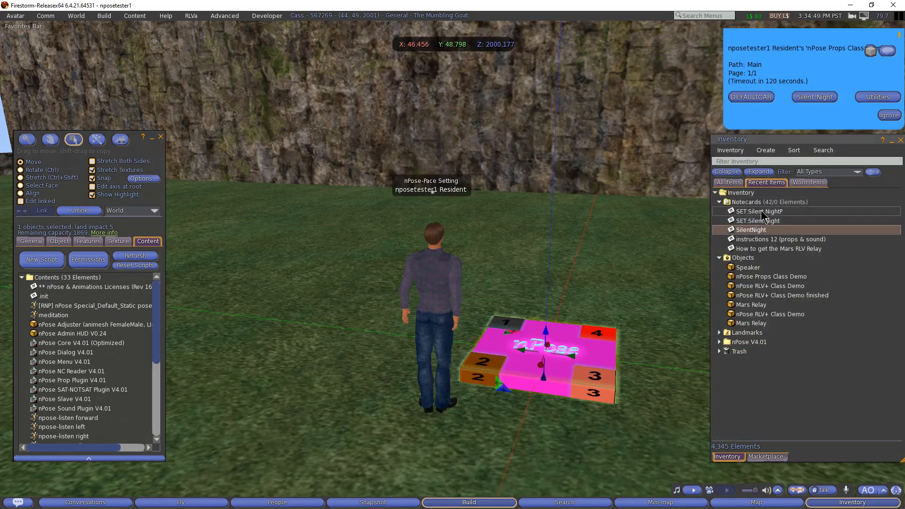
drag(761, 210, 44, 388)
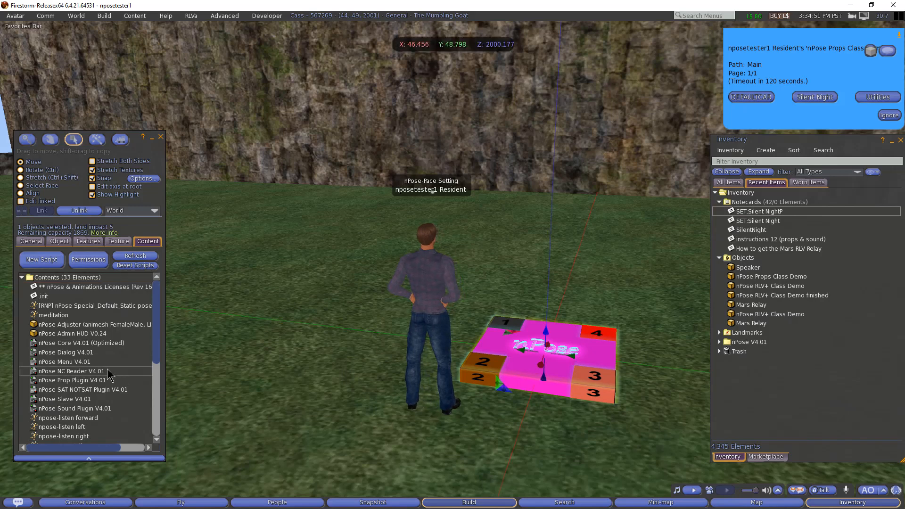
- Reopen SET:Silent NightP from the pad's contents to verify its text, then close it
scroll(108, 375, down, 2)
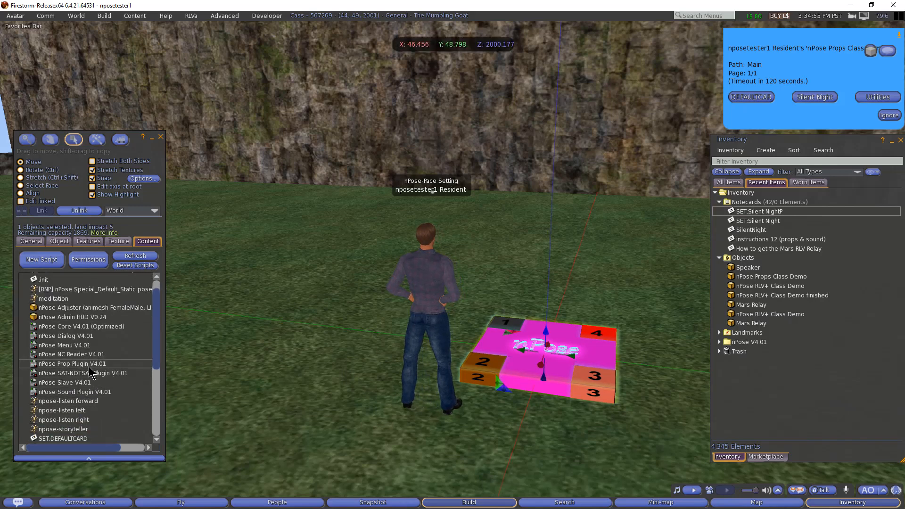
scroll(89, 368, down, 4)
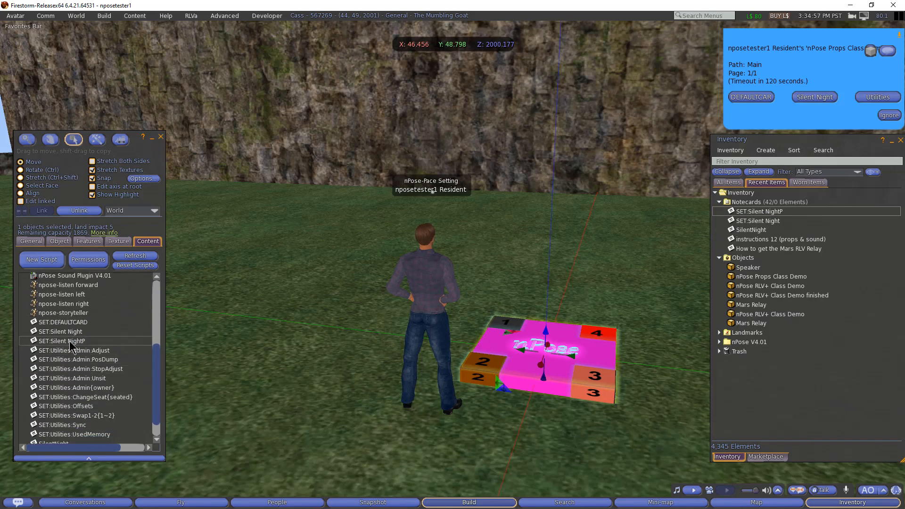
double_click(70, 341)
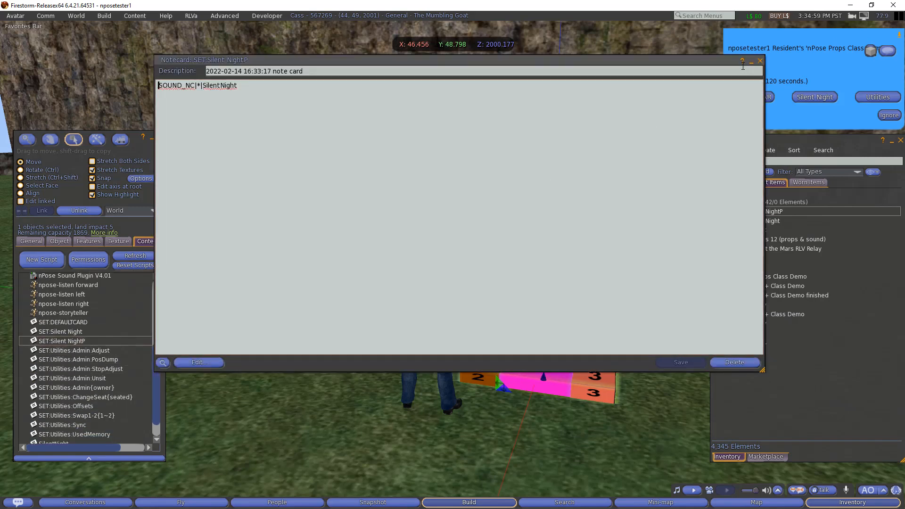
click(760, 61)
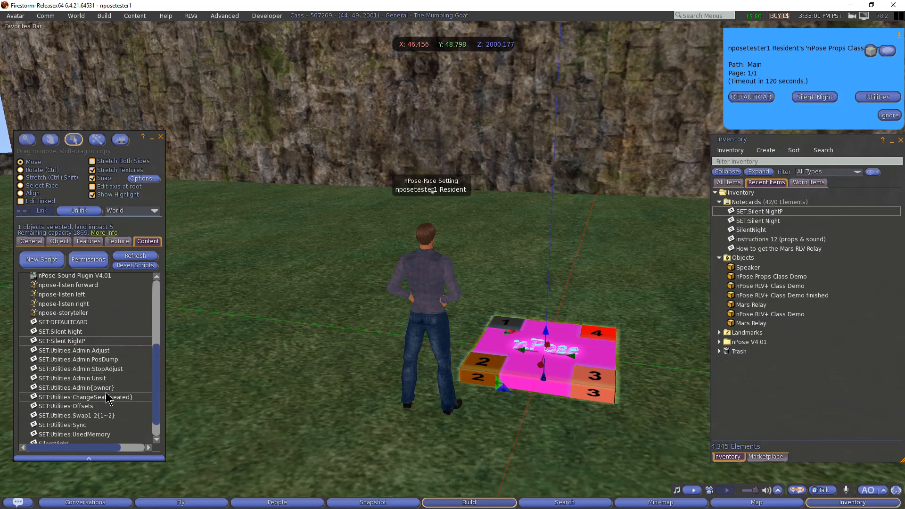
- Review the pad's contents, checking the SilentNight sound and nPose Sound Plugin V4.01 script
scroll(107, 398, down, 1)
click(56, 422)
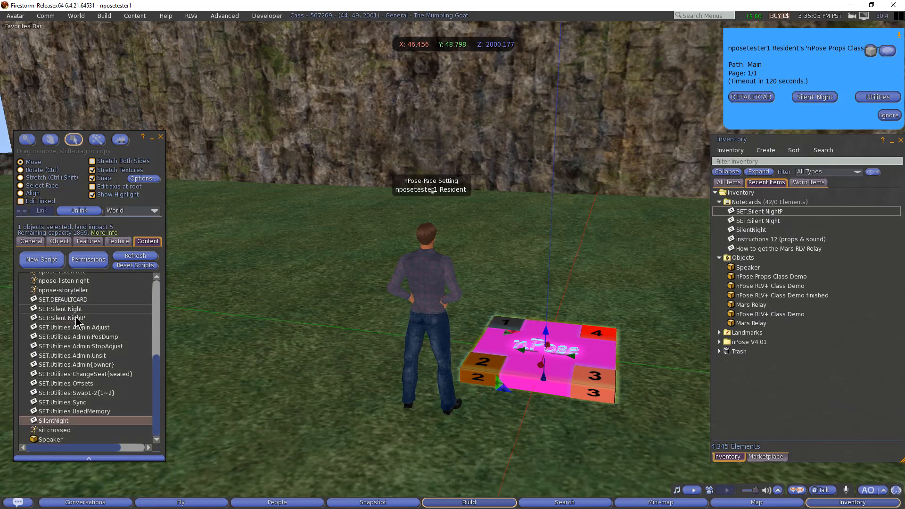
scroll(84, 325, up, 2)
click(80, 294)
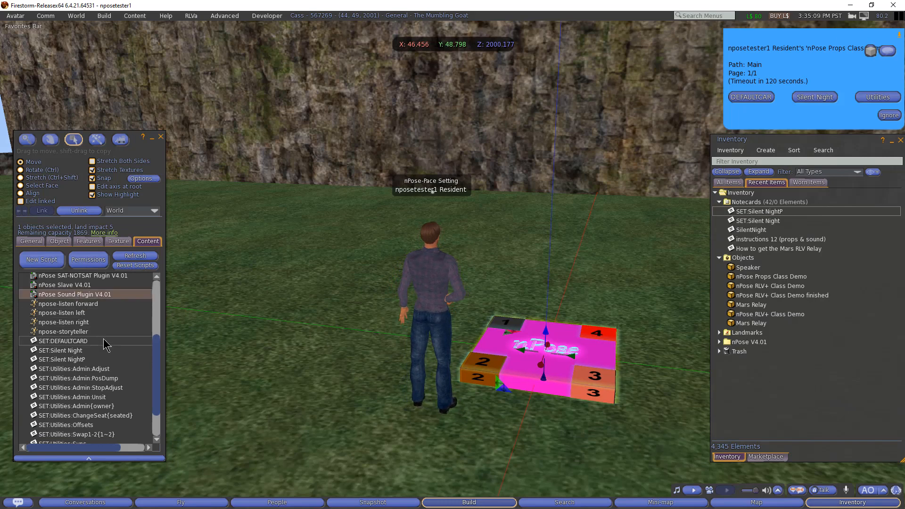
scroll(104, 346, down, 2)
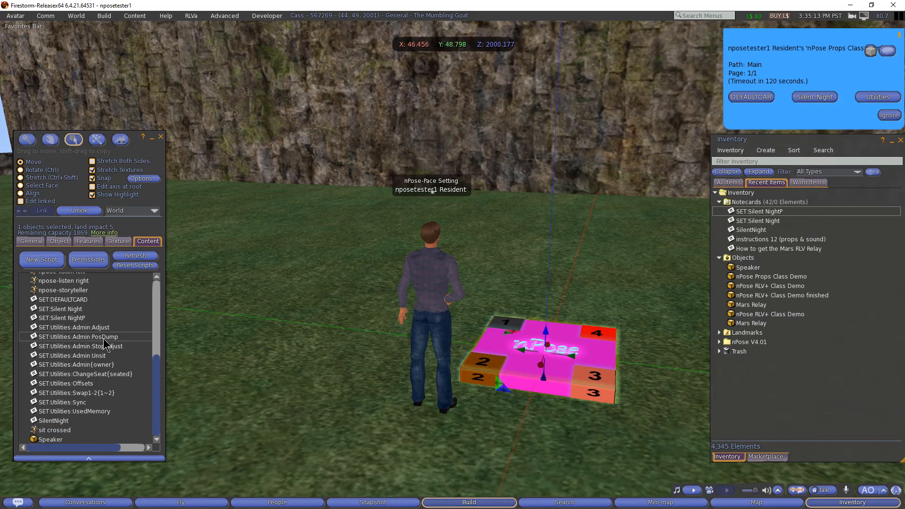
scroll(105, 346, up, 1)
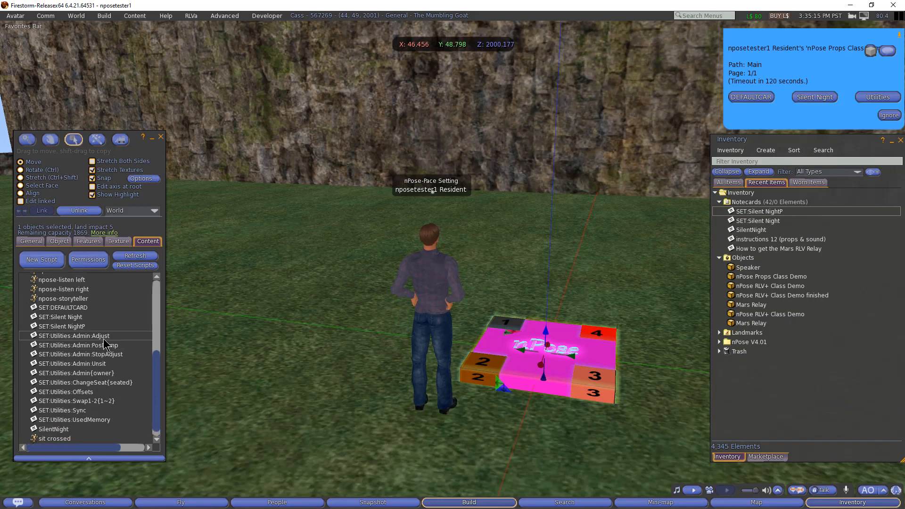
scroll(104, 345, up, 1)
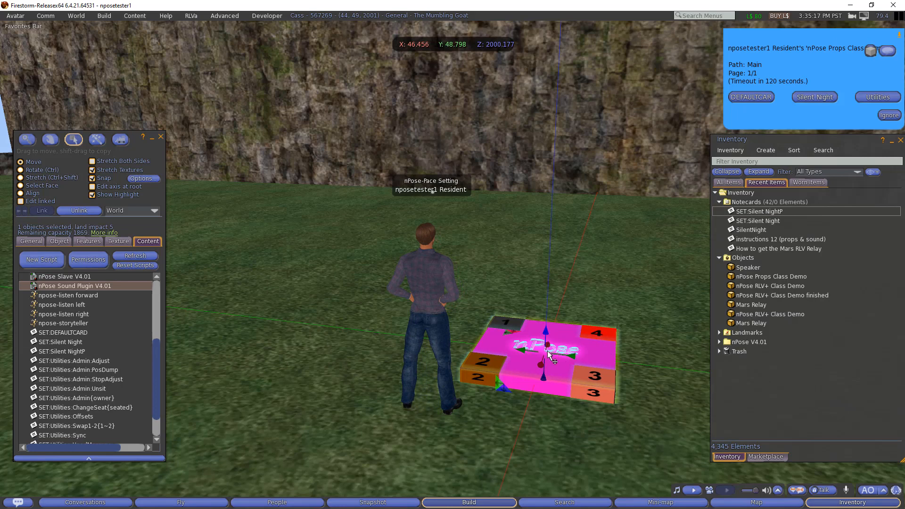
scroll(91, 321, up, 3)
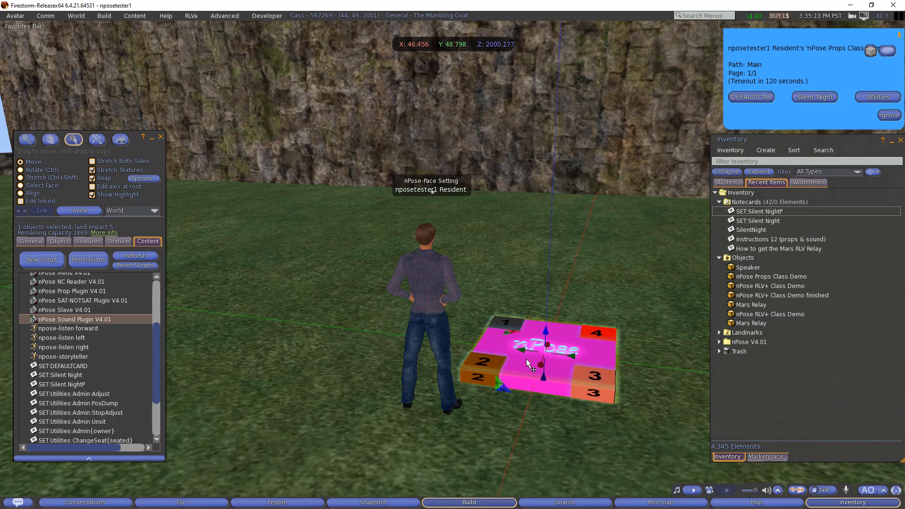
- Create a new notecard named SET:Stop Sound in the Notecards folder and open it
right_click(752, 202)
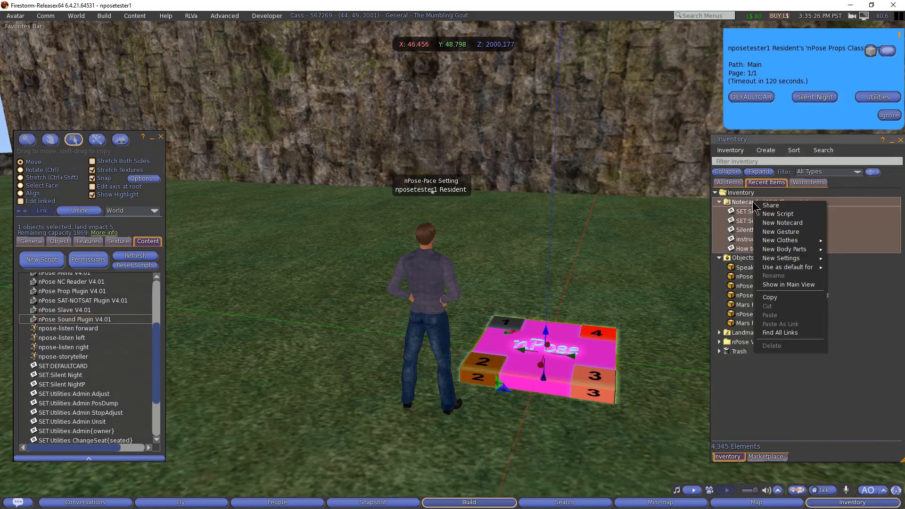
click(777, 223)
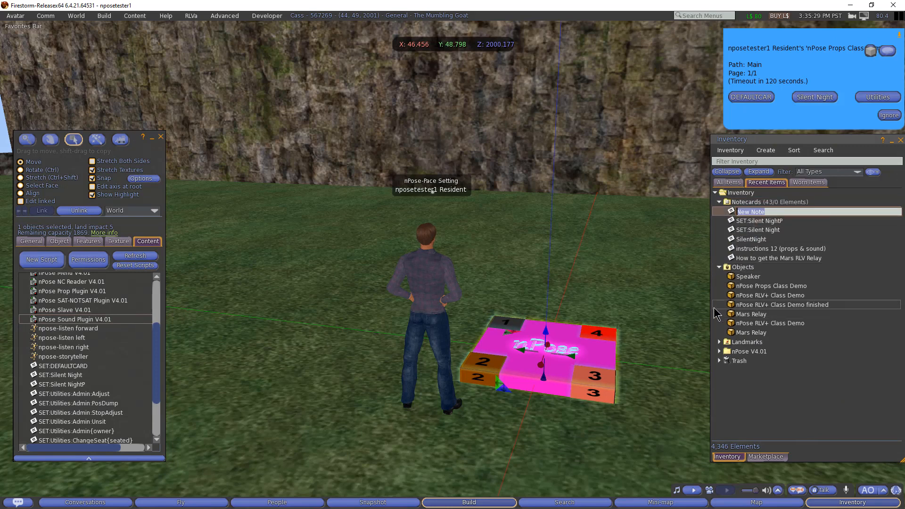
text(SET:STop)
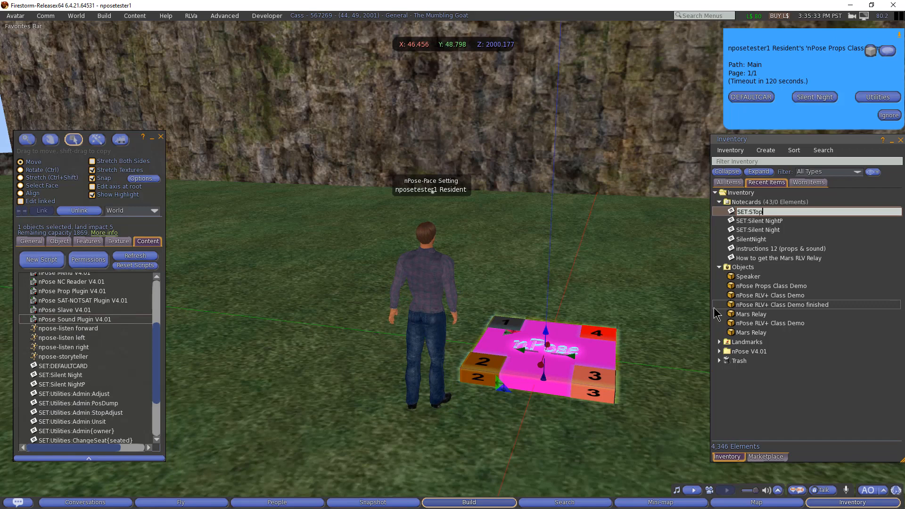
key(BackSpace)
text(top Sp)
text(und)
key(BackSpace)
key(BackSpace)
key(BackSpace)
key(BackSpace)
text(ound)
key(Return)
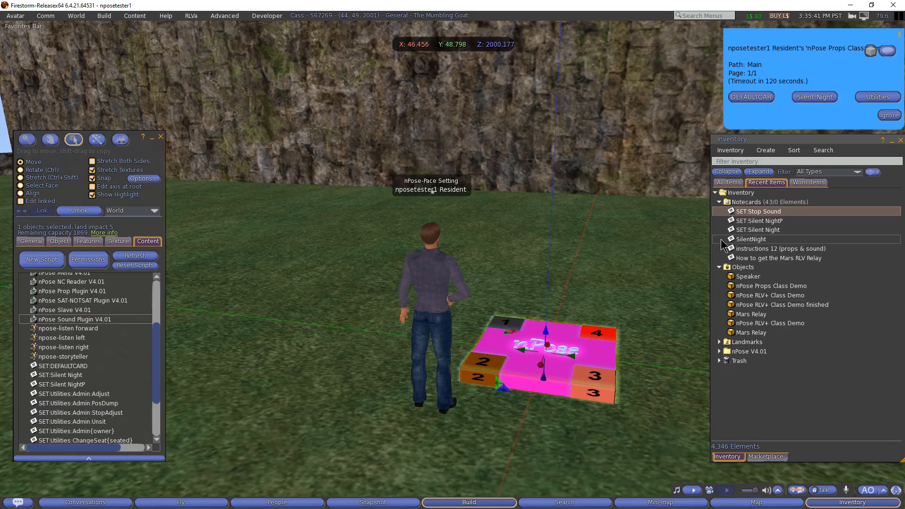
double_click(758, 212)
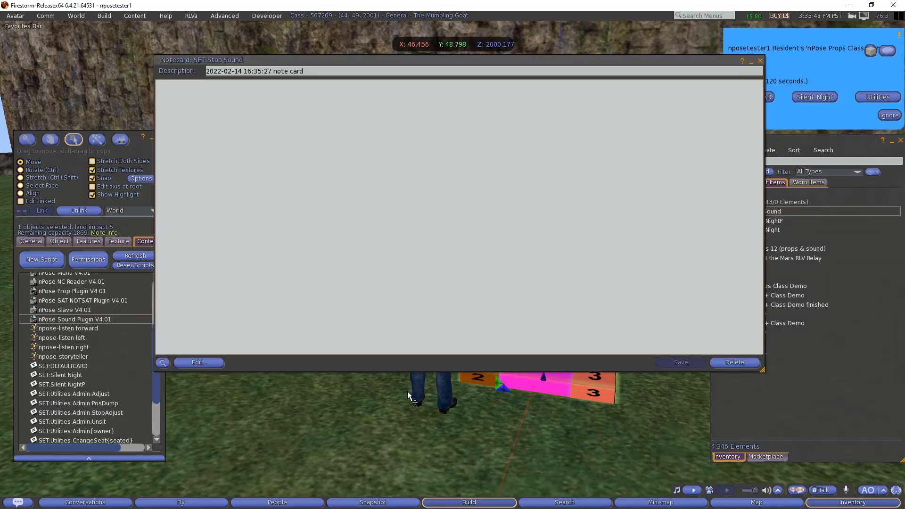
- Copy SOUND_STOP from the pad's .init notecard and paste it into SET:Stop Sound
scroll(46, 359, up, 4)
click(42, 297)
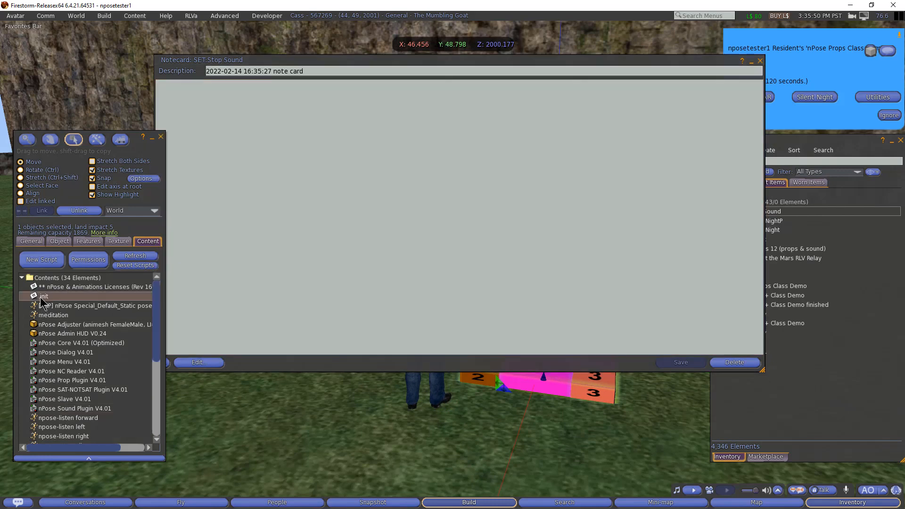
double_click(42, 296)
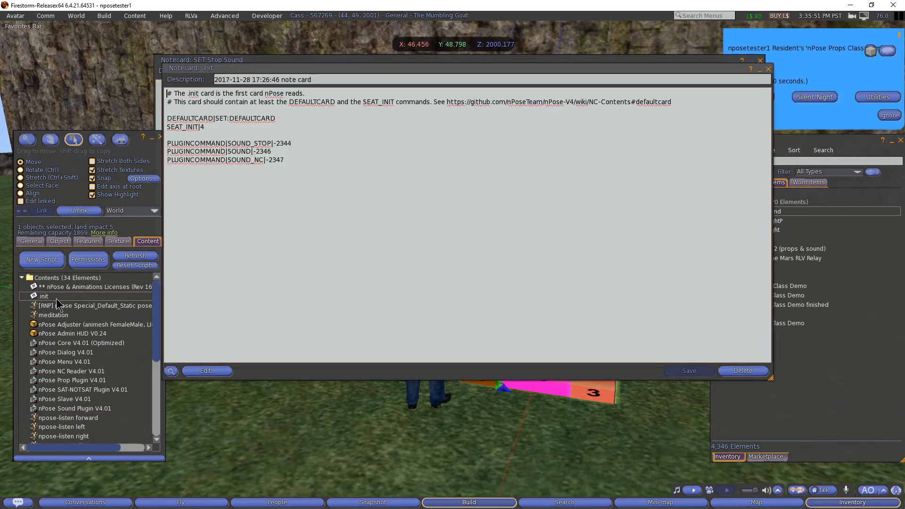
double_click(242, 144)
key(ctrl+c)
click(768, 69)
click(335, 197)
key(ctrl+v)
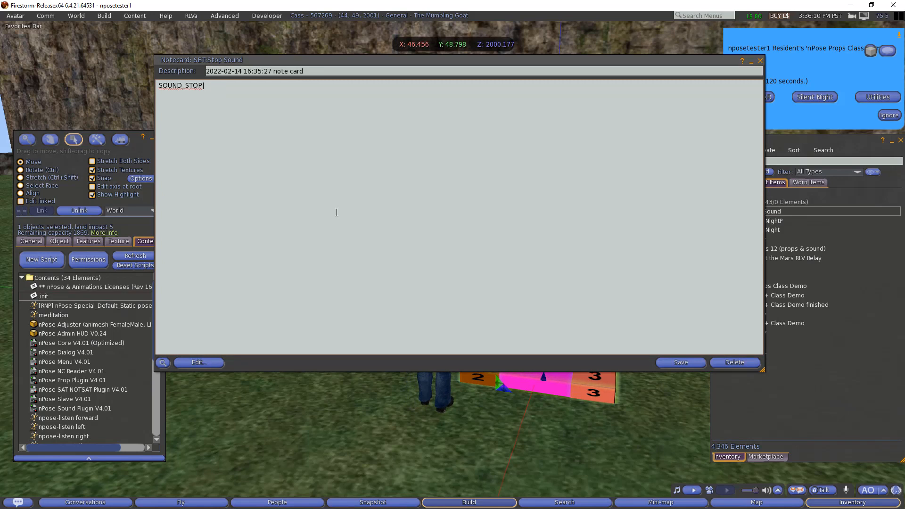
- Make the notecard read SOUND_STOP|* and PROP_DO|Speaker|*||SOUND_STOP|* on two lines
text(|*)
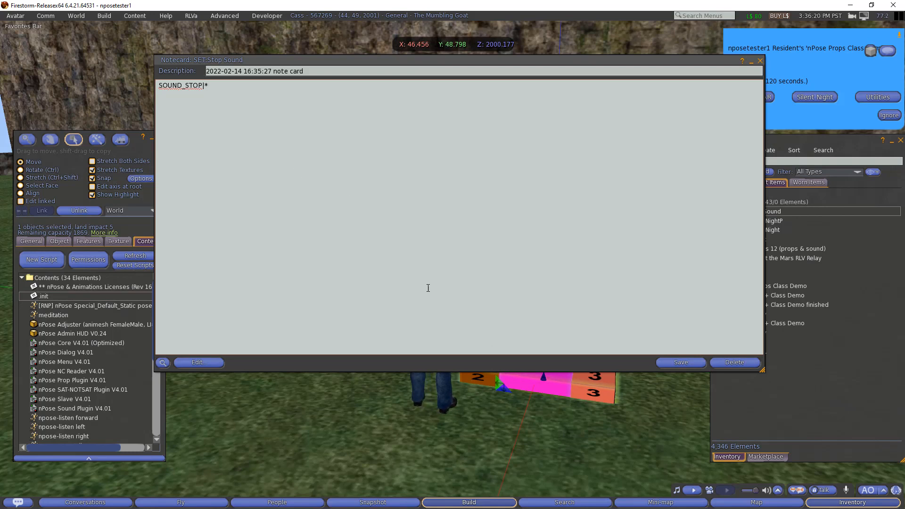
key(Return)
text(PROP_DO|Speaker|*||)
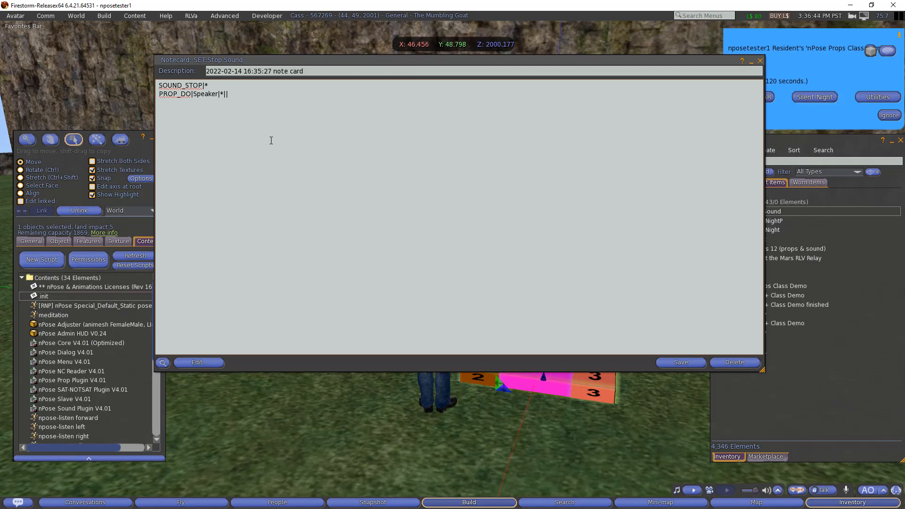
drag(209, 86, 158, 85)
key(ctrl+c)
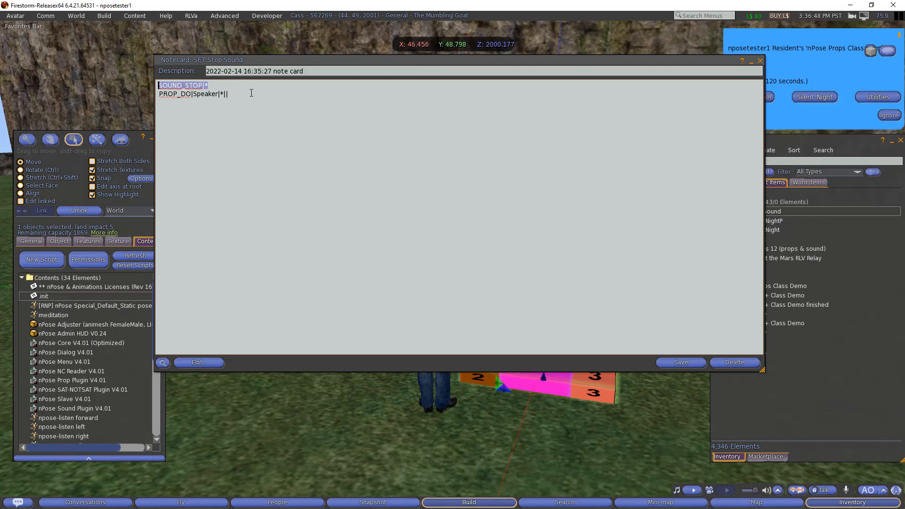
click(253, 92)
key(ctrl+v)
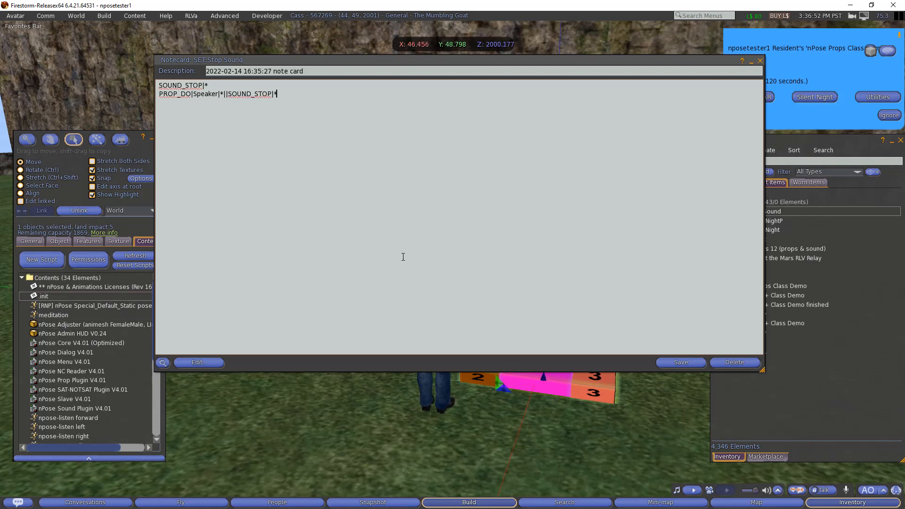
- Save and close SET:Stop Sound, then copy it into the pad's contents
click(681, 362)
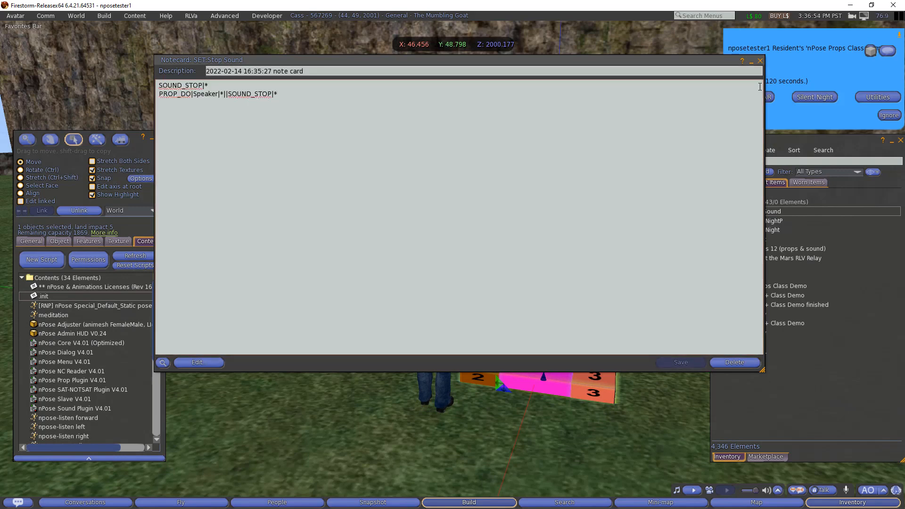
click(760, 61)
drag(761, 211, 101, 395)
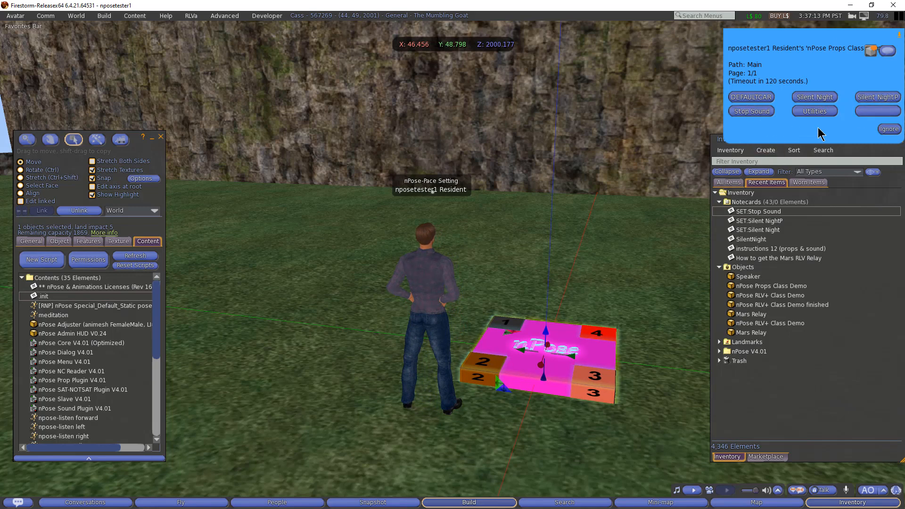
- Test the updated pad menu: stop the sound, then choose Silent Night to rez the Speaker
click(859, 109)
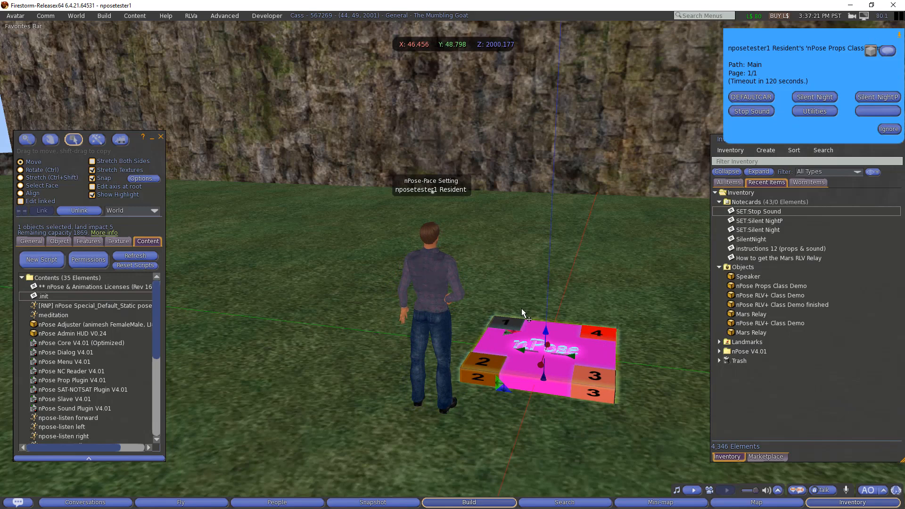
click(758, 111)
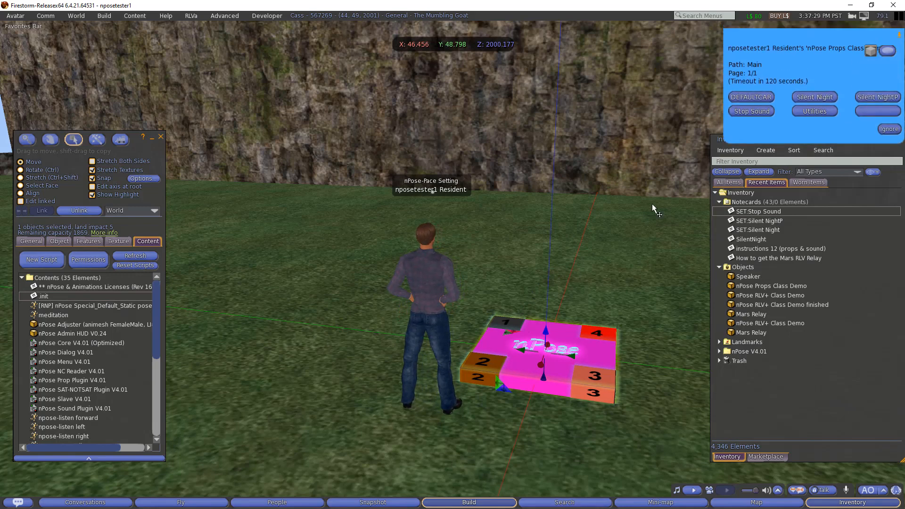
click(820, 96)
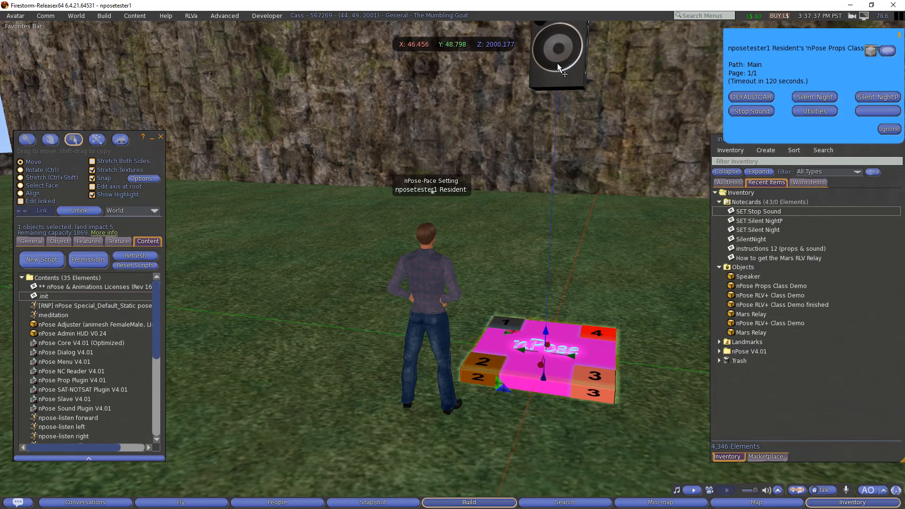
- Stop the sound, reset the pad to DEFAULTCARD to remove the Speaker, and show all inventory items
click(763, 109)
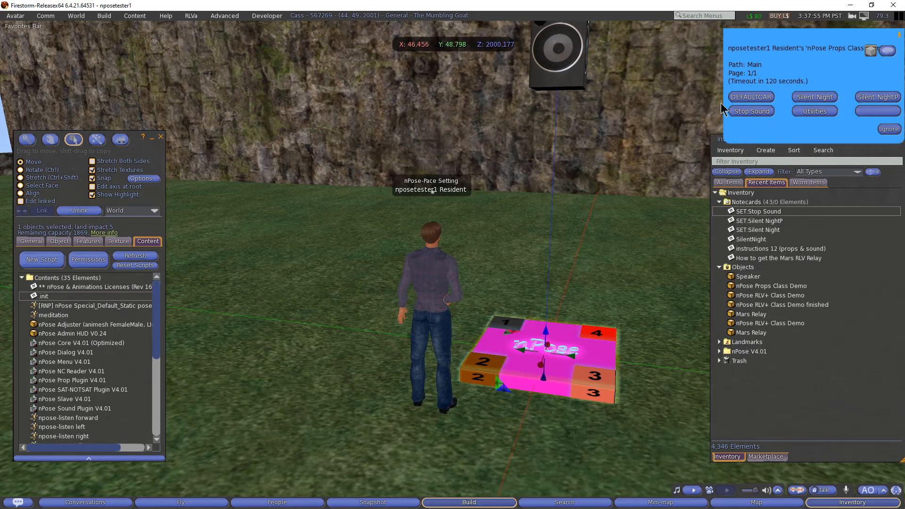
click(757, 96)
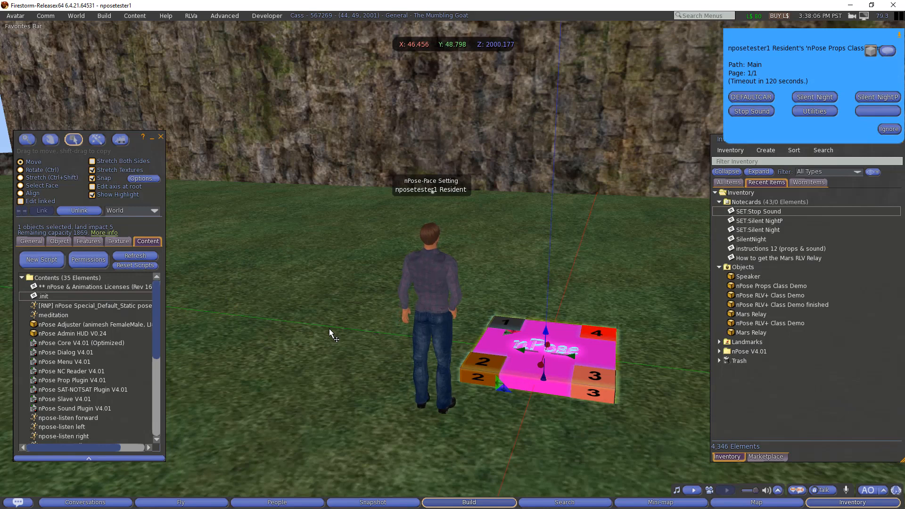
click(743, 183)
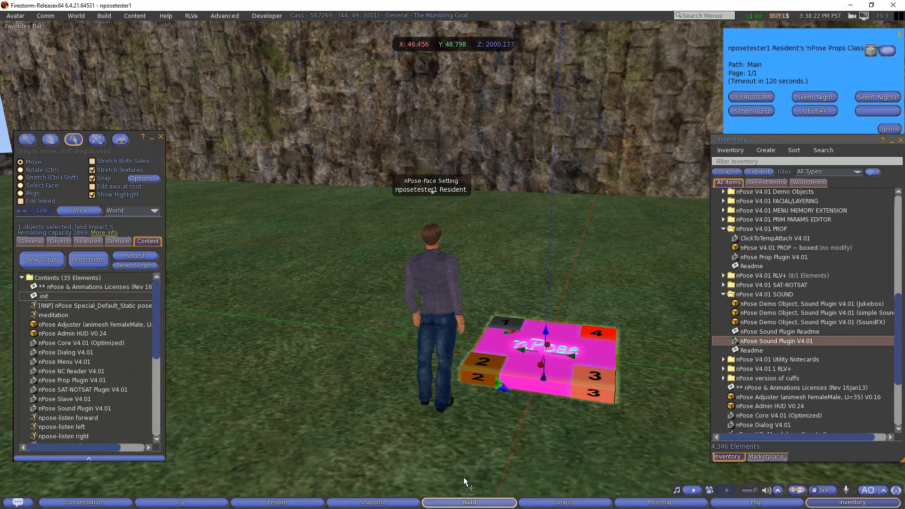
- Switch to the nPose-Sound-Plugin readme in Firefox and scroll down to the sound parameters table
key(super)
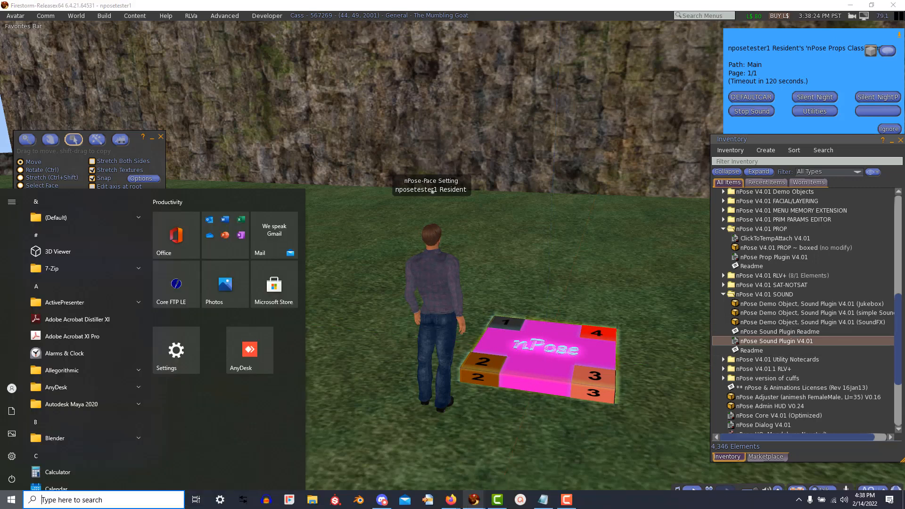
mouse_move(451, 501)
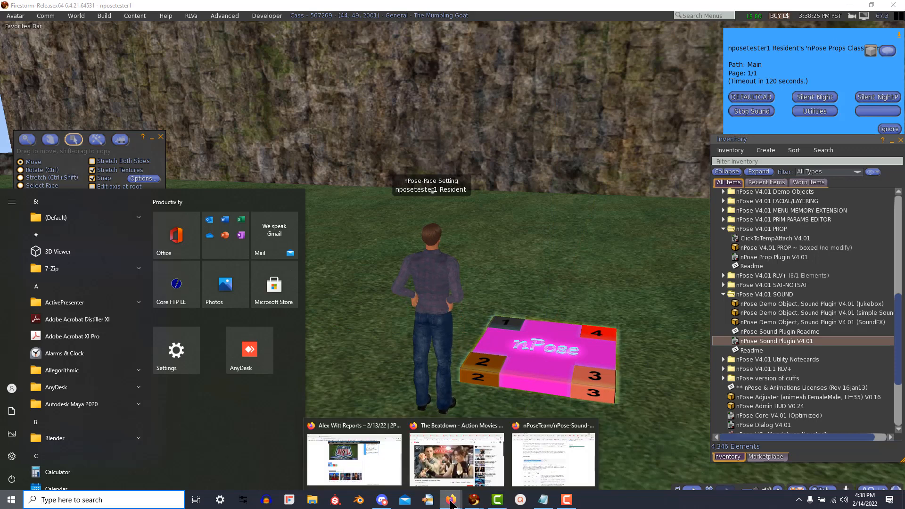
click(561, 468)
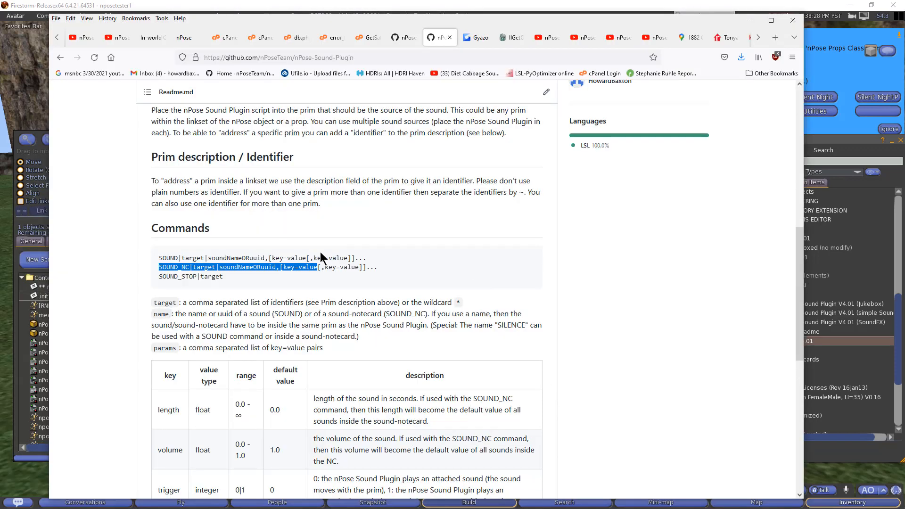
click(410, 246)
scroll(318, 250, up, 10)
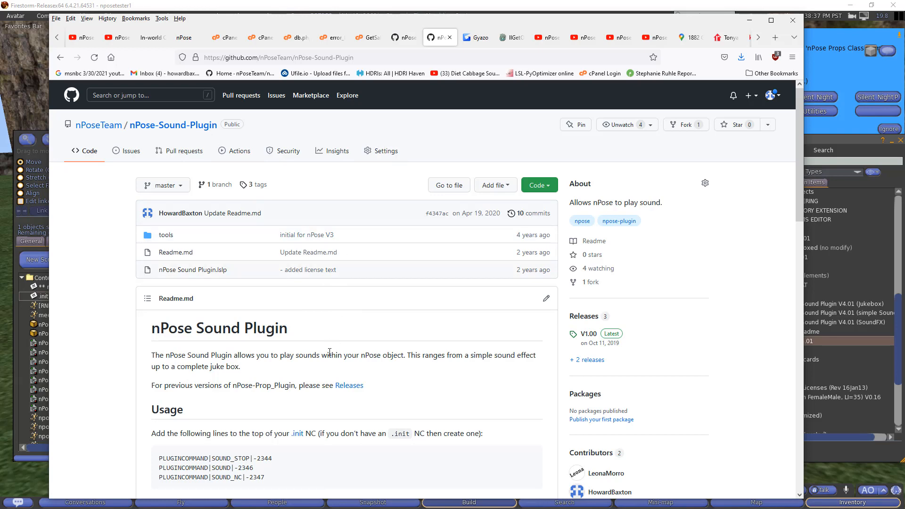
scroll(330, 353, down, 4)
drag(286, 287, 141, 265)
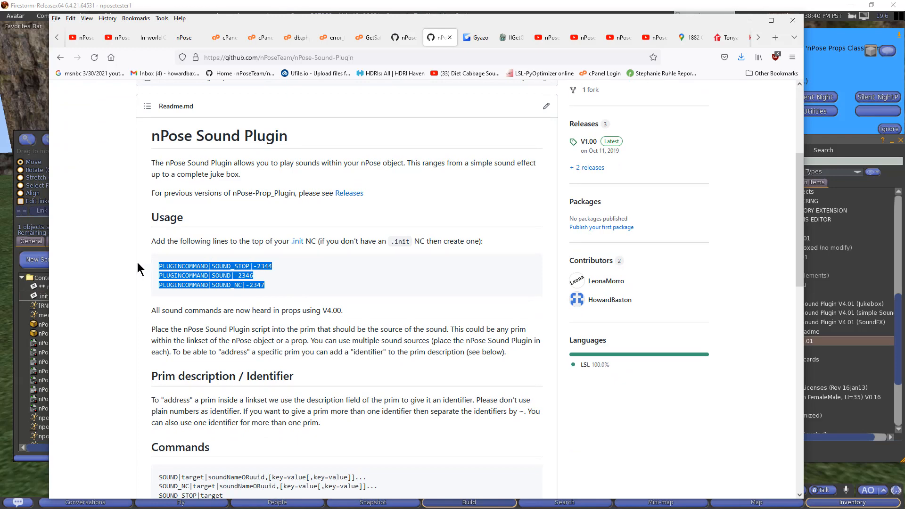
click(321, 277)
scroll(321, 276, down, 3)
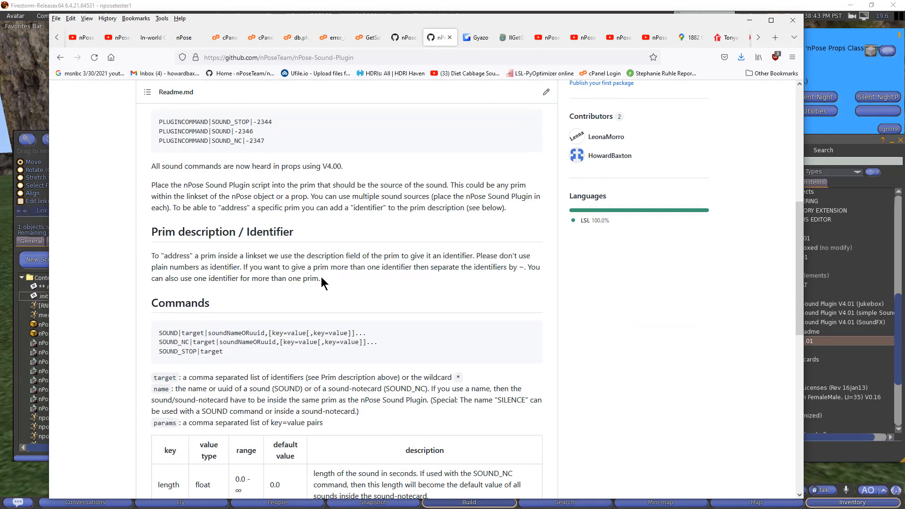
scroll(321, 277, down, 2)
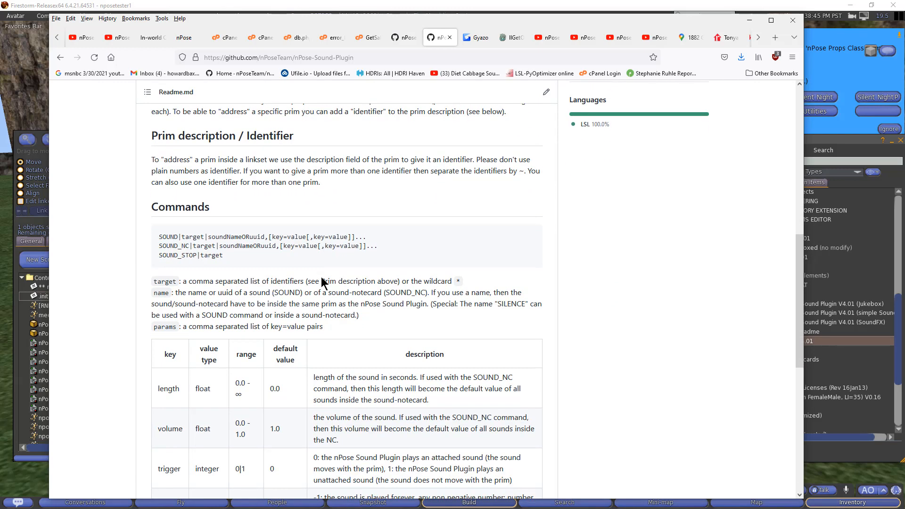
scroll(321, 281, down, 2)
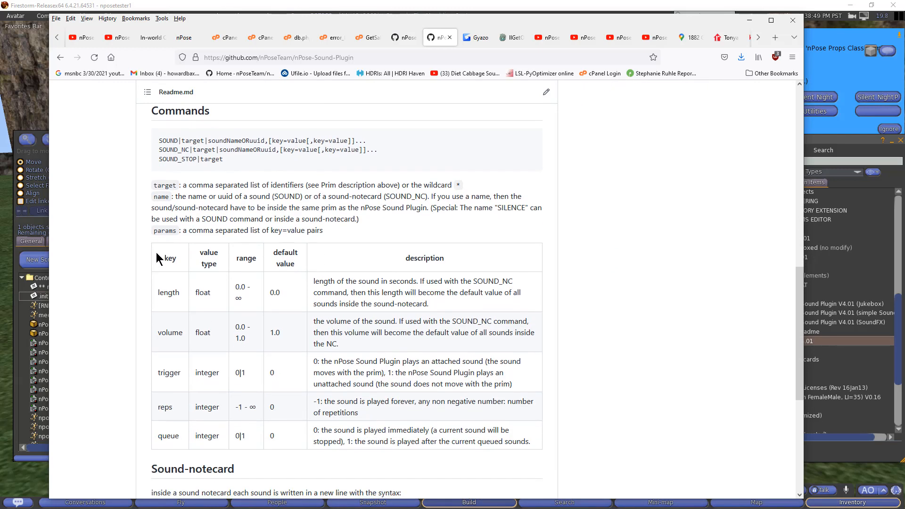
- Highlight the sound parameters table, its rows from length down, and the queue row, then return
drag(151, 259, 540, 442)
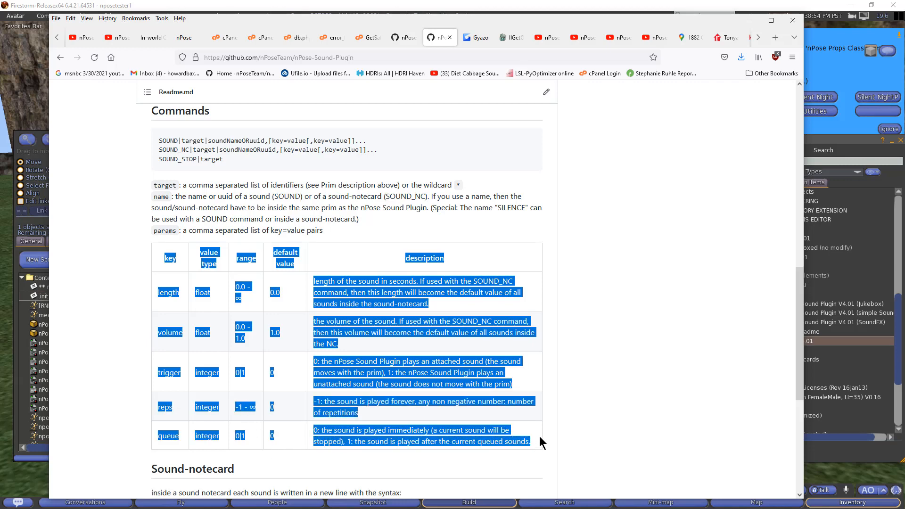
click(540, 237)
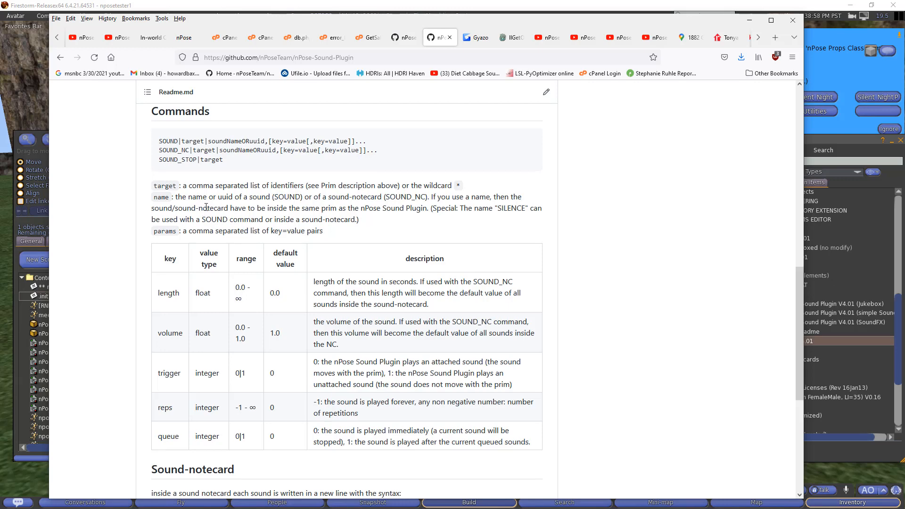
scroll(206, 207, up, 5)
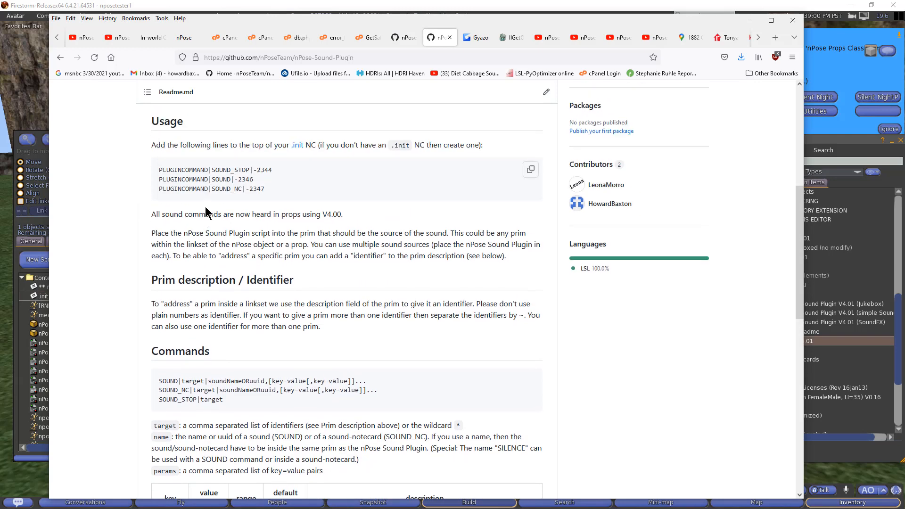
scroll(206, 215, down, 4)
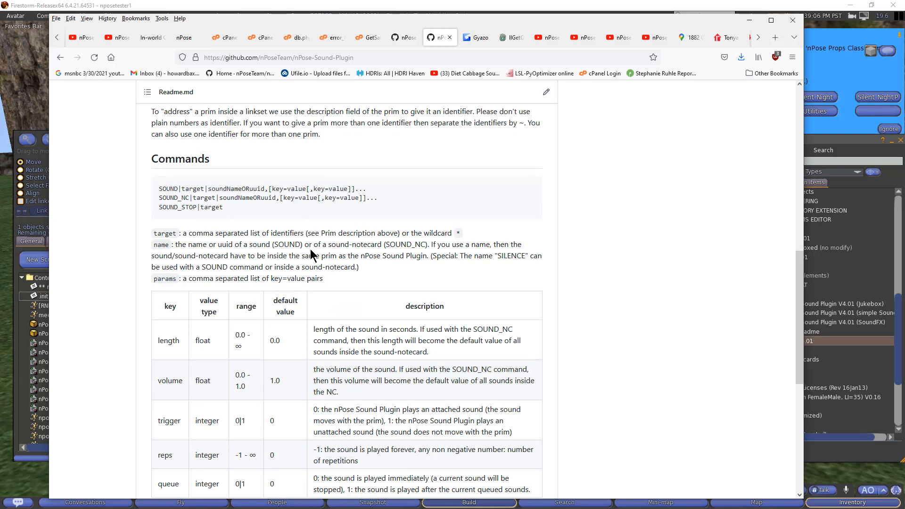
scroll(329, 249, down, 4)
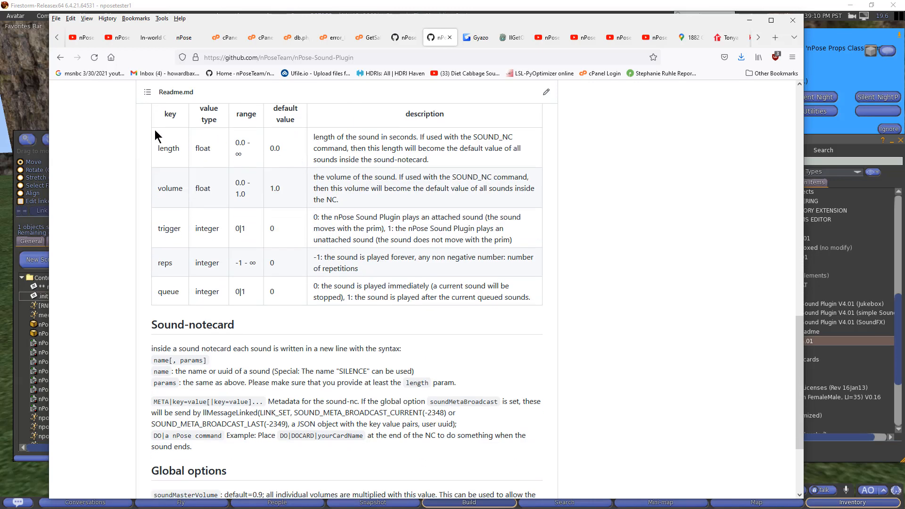
drag(155, 147, 536, 296)
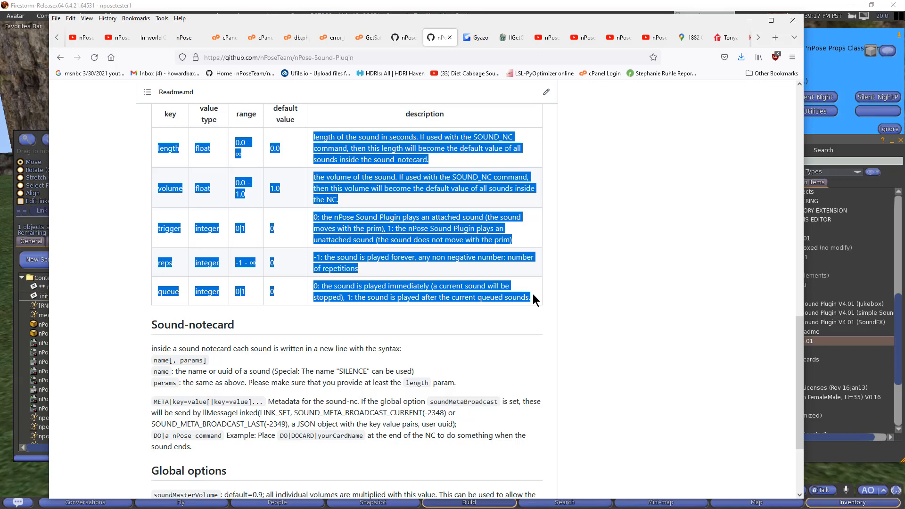
click(583, 279)
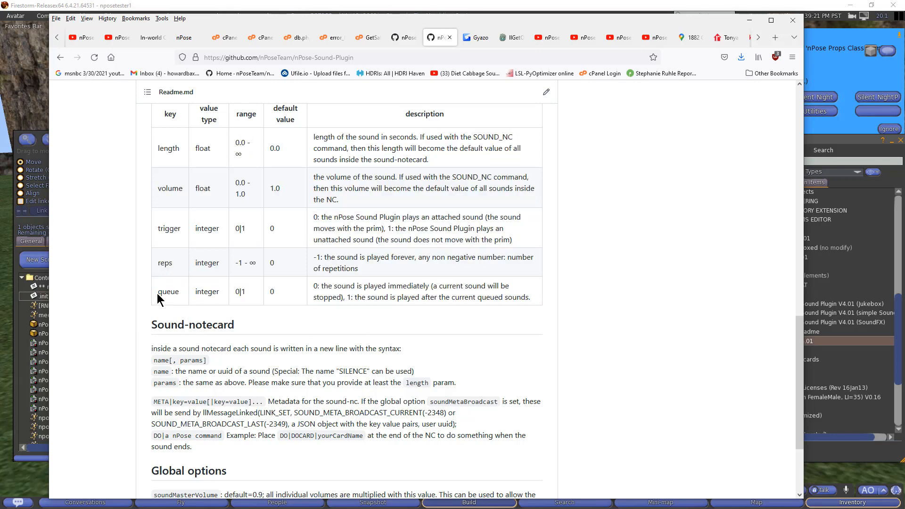
drag(158, 293, 278, 298)
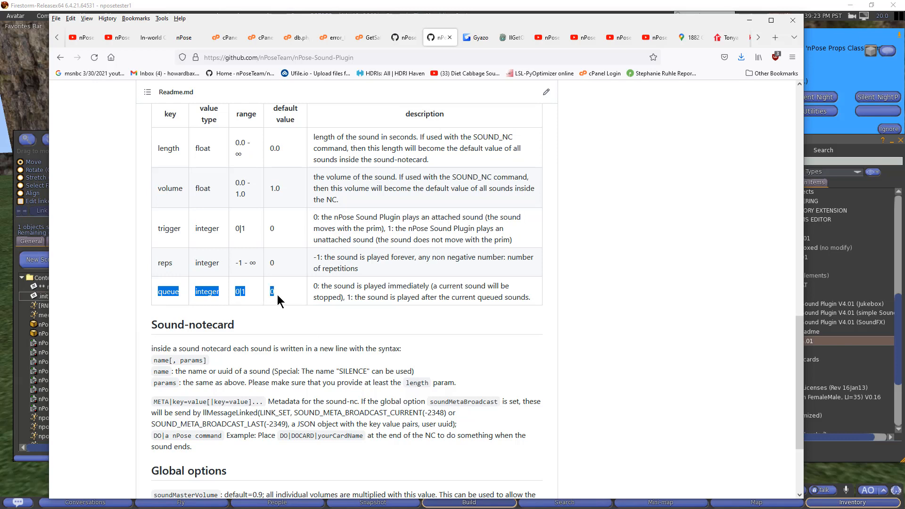
click(590, 293)
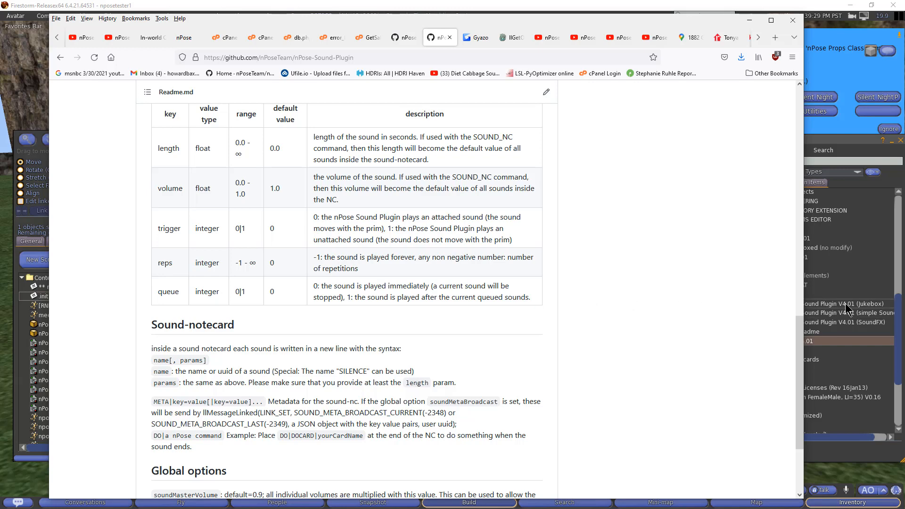
key(alt+Tab)
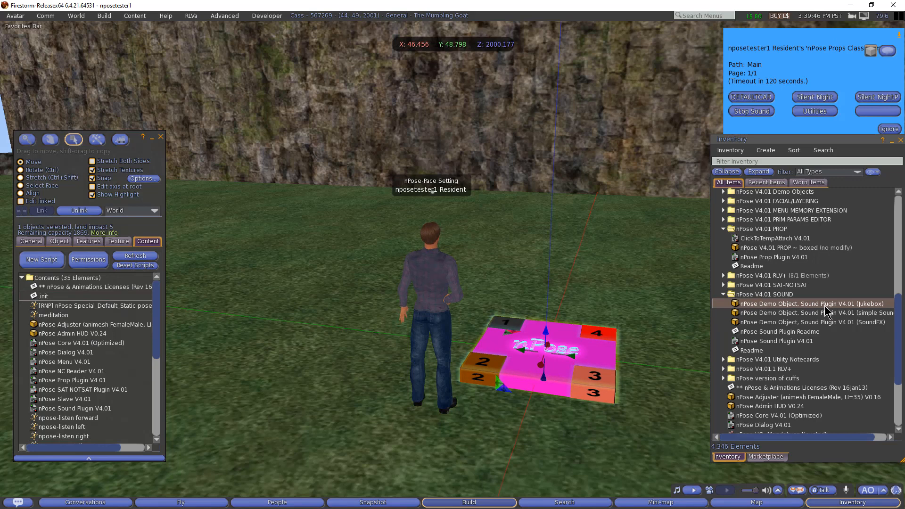
drag(825, 306, 476, 266)
drag(370, 258, 348, 269)
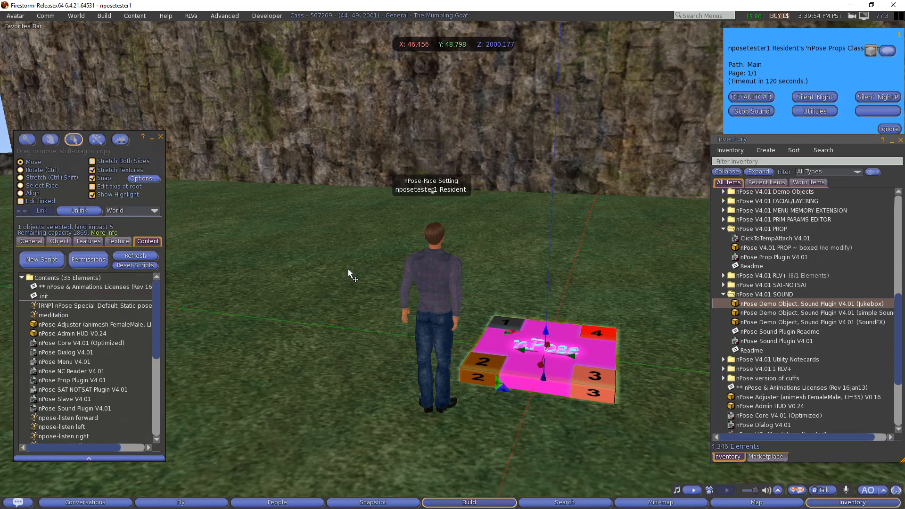